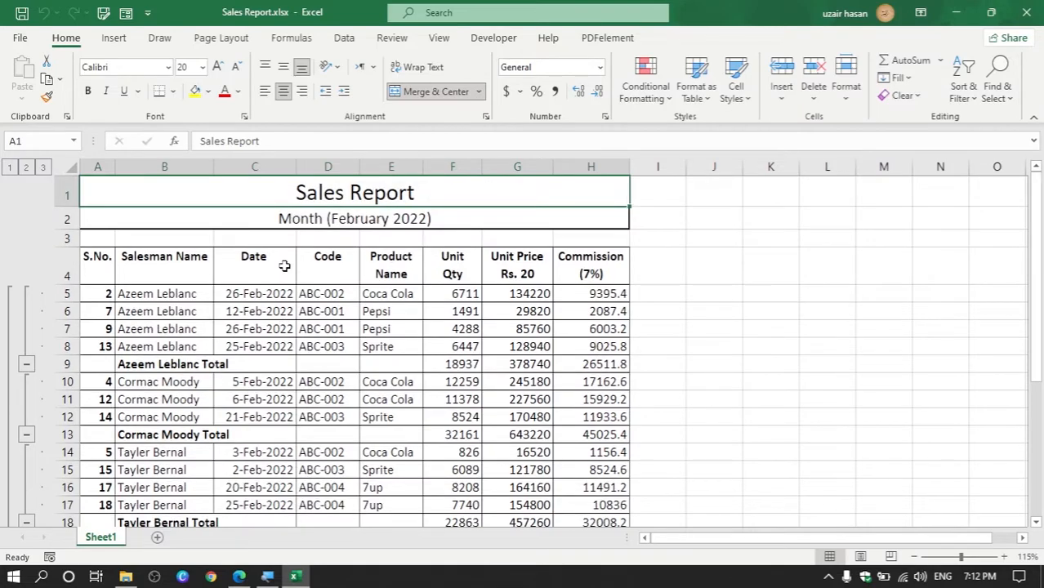
- Examine the first three pages of the Sales Report workbook in print preview, then leave the preview
key(ctrl+p)
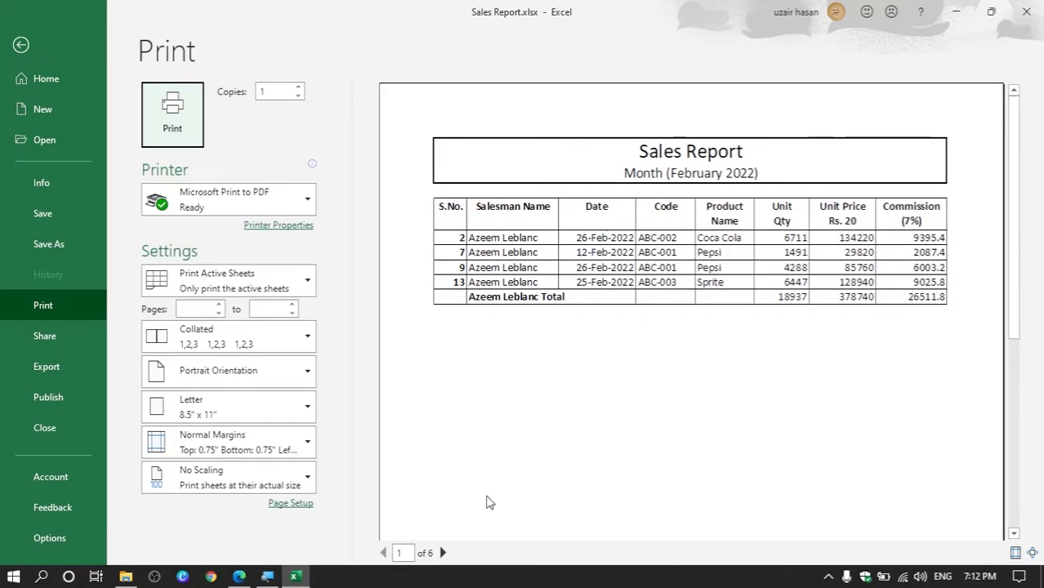
click(442, 552)
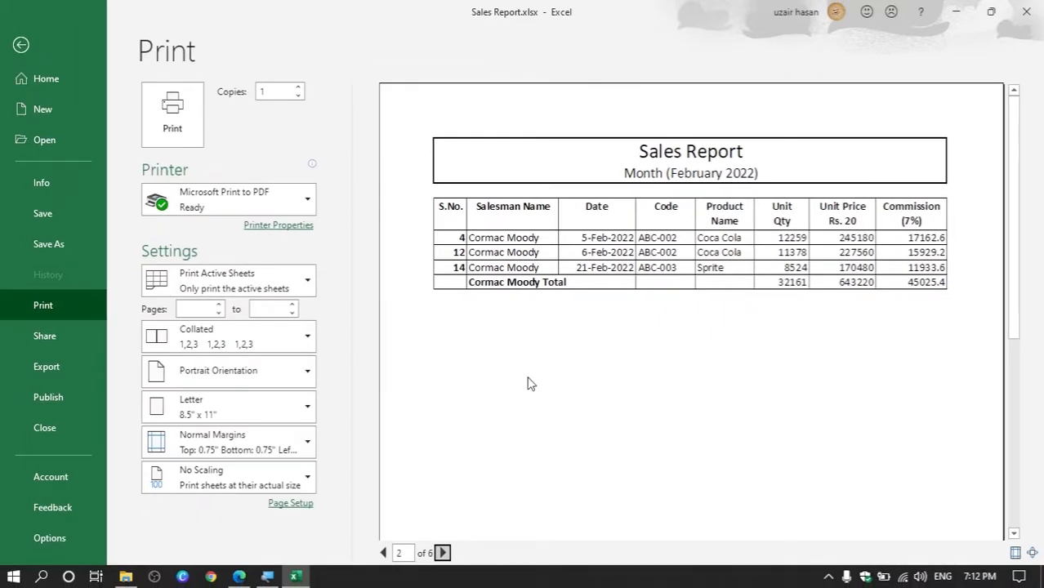
click(443, 553)
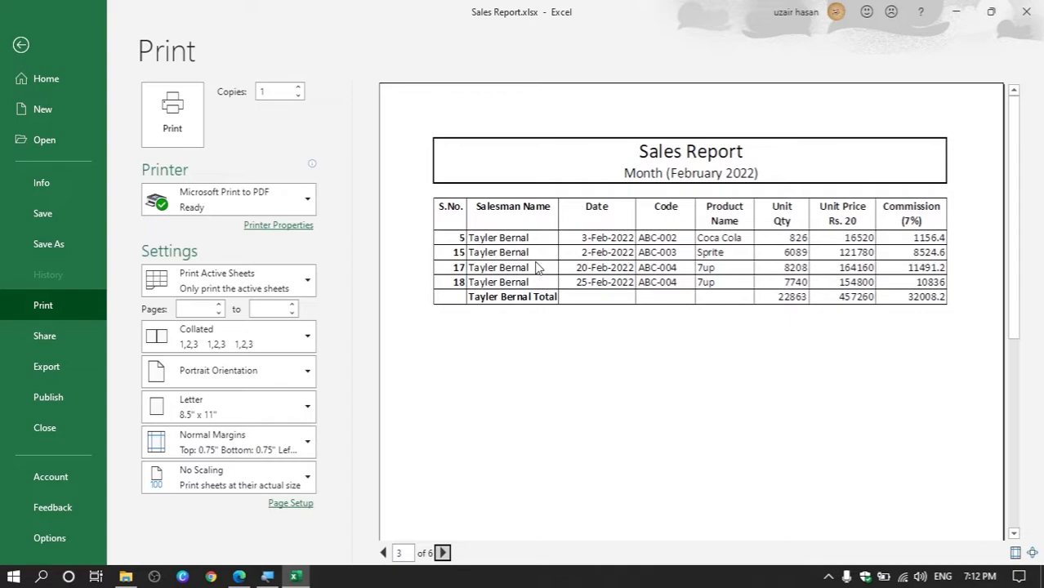
key(Escape)
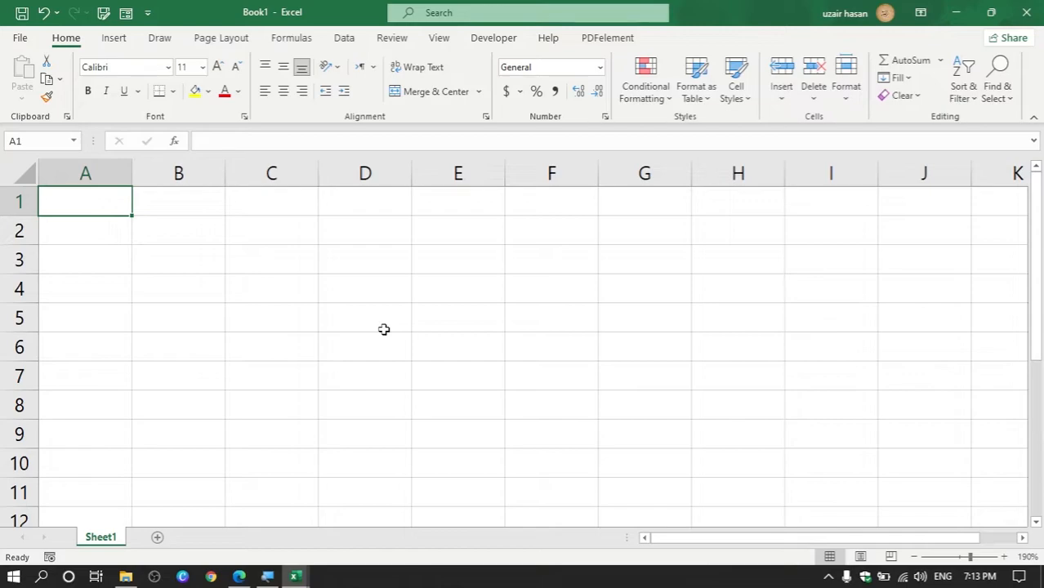
- Enter the title "Sales Report" in cell A1 of the blank workbook
click(12, 200)
scroll(63, 222, up, 3)
click(142, 224)
text(Salee)
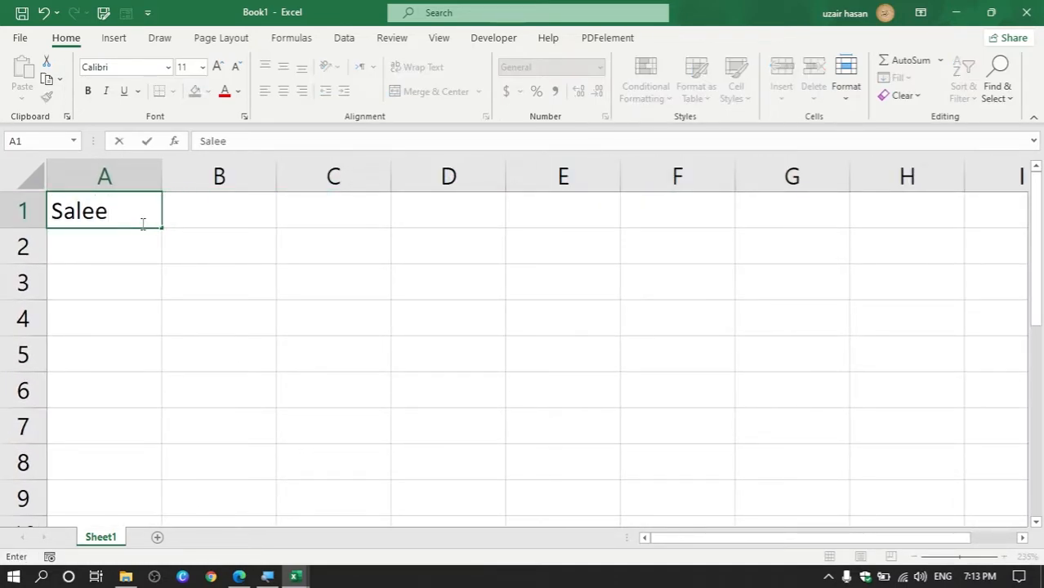
key(BackSpace)
text(s Report)
key(Return)
- Enter the subtitle "Month (March 2022)" in cell A2, below the report title
click(27, 245)
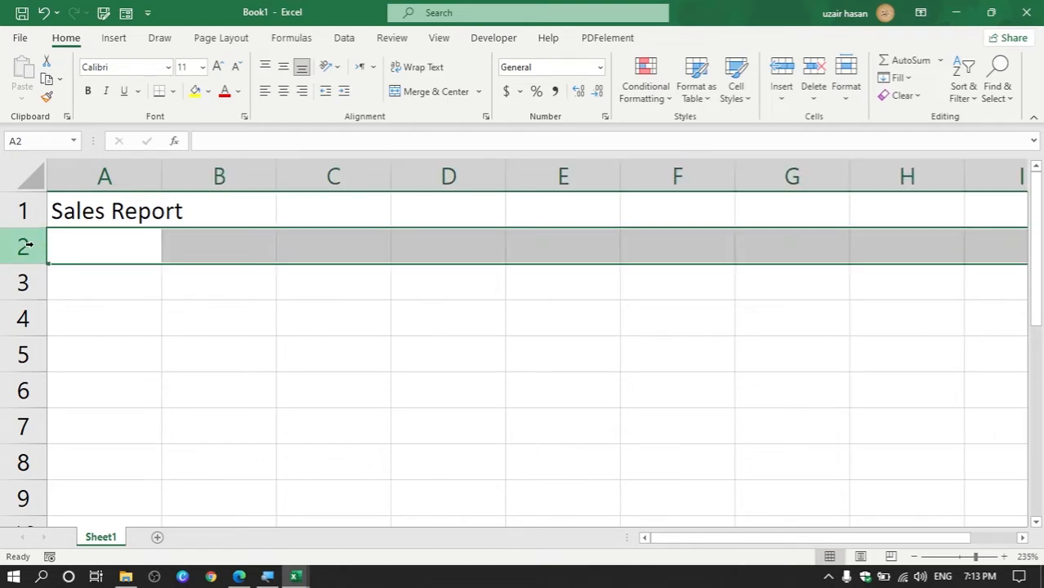
click(100, 245)
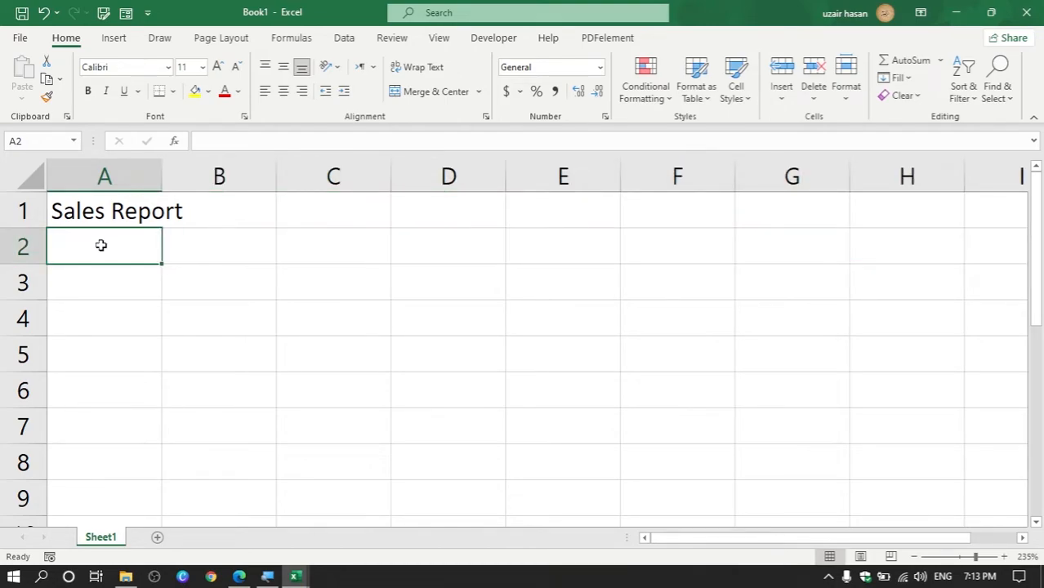
text(Mo)
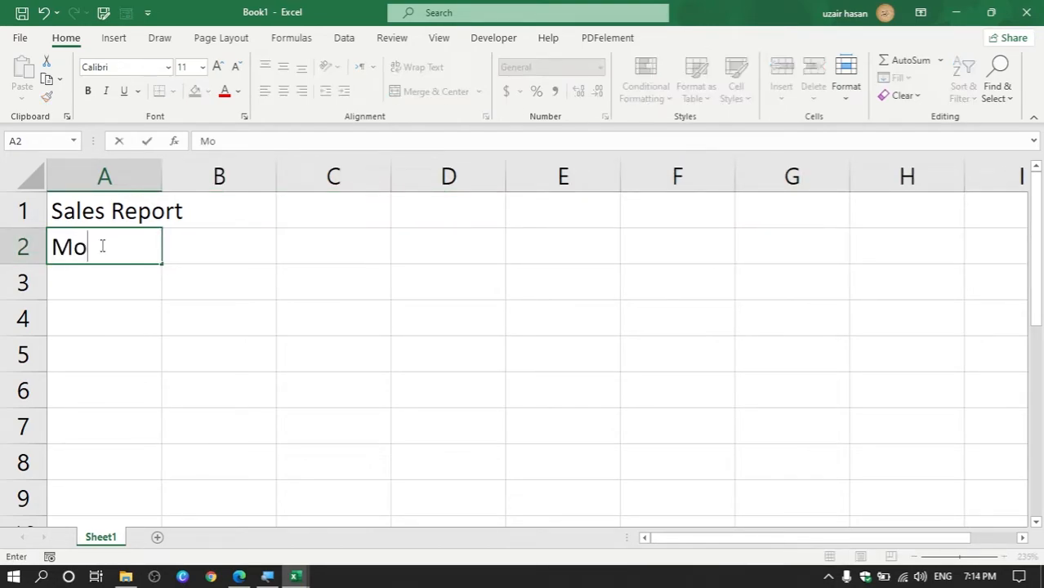
text(nth (Mar)
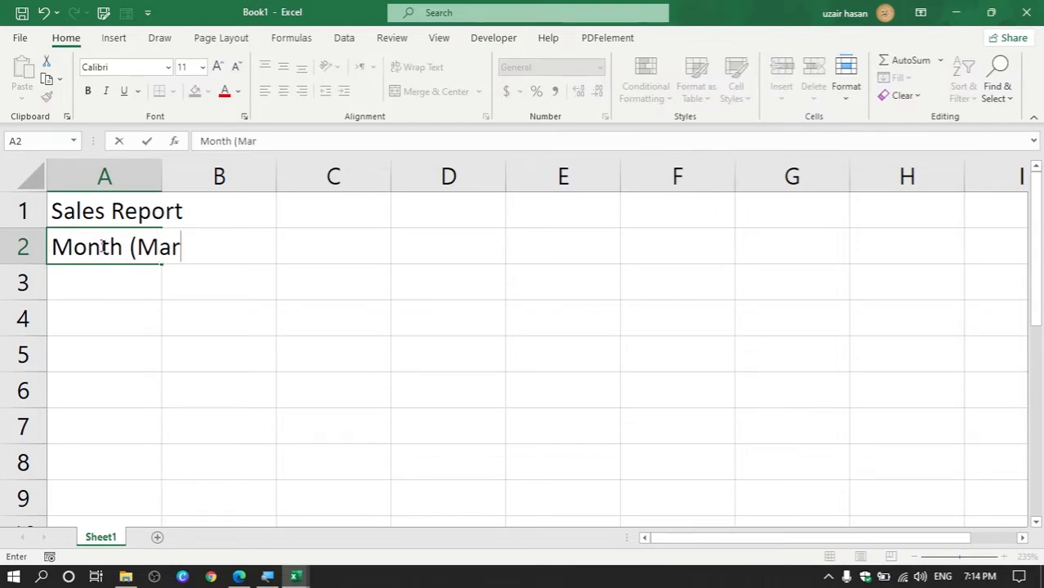
text(ch 202)
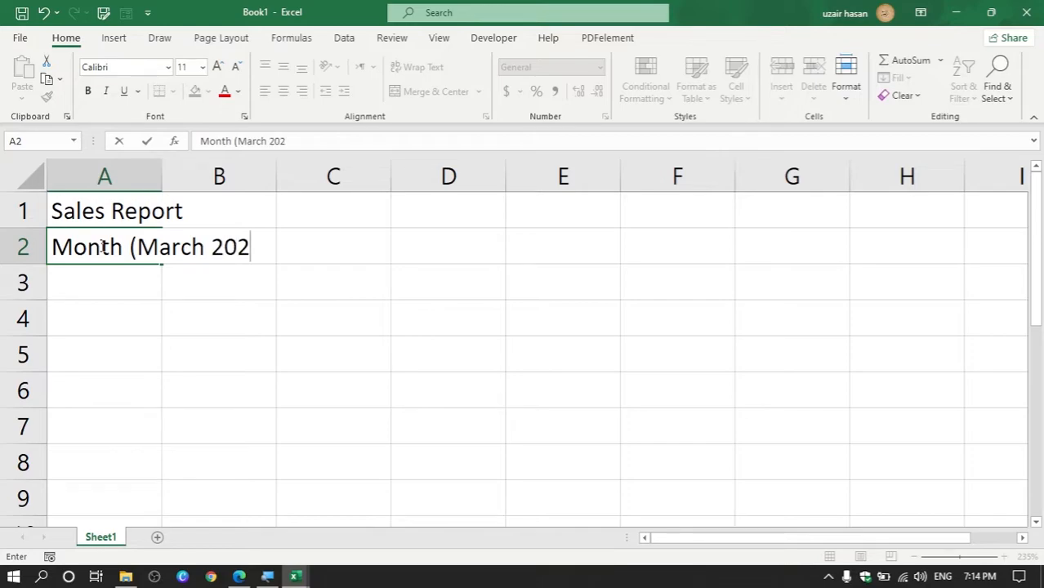
text(2))
key(Return)
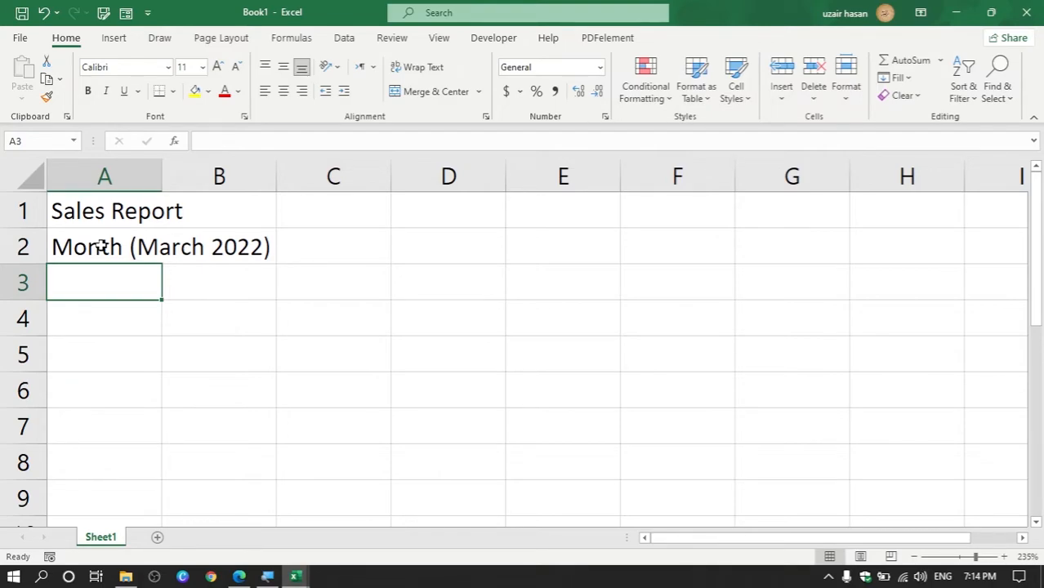
- Leave row 3 empty and enter the column headers S.No., Salesman Name, Date and Code in cells A4 to D4
key(Return)
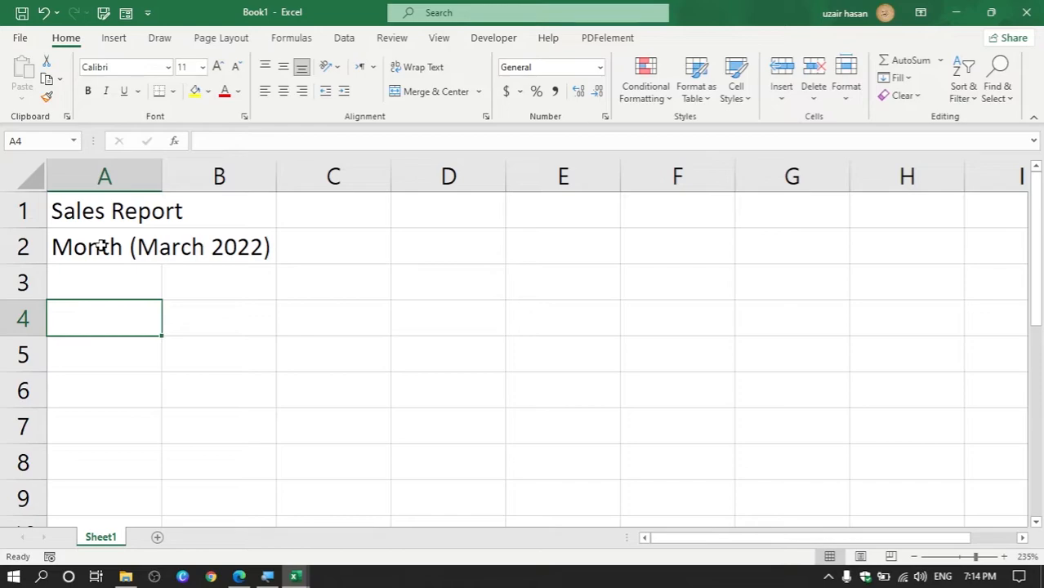
text(S.No.)
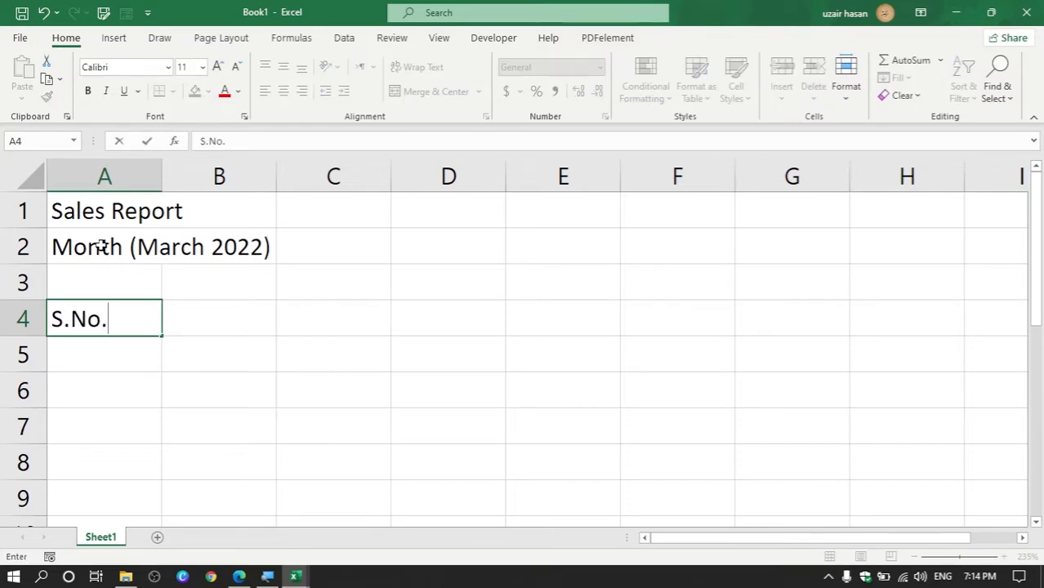
key(Tab)
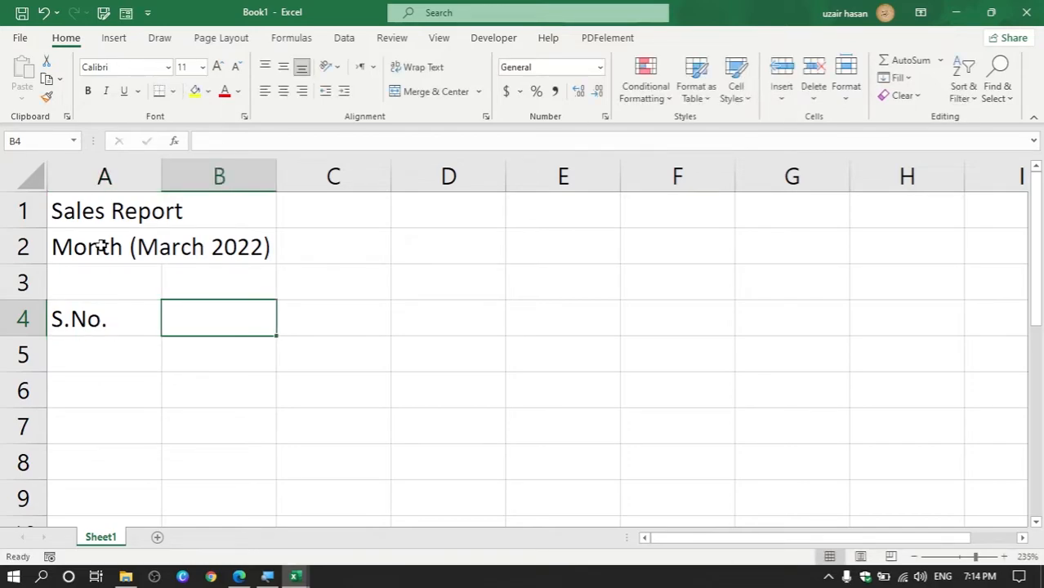
text(Sales)
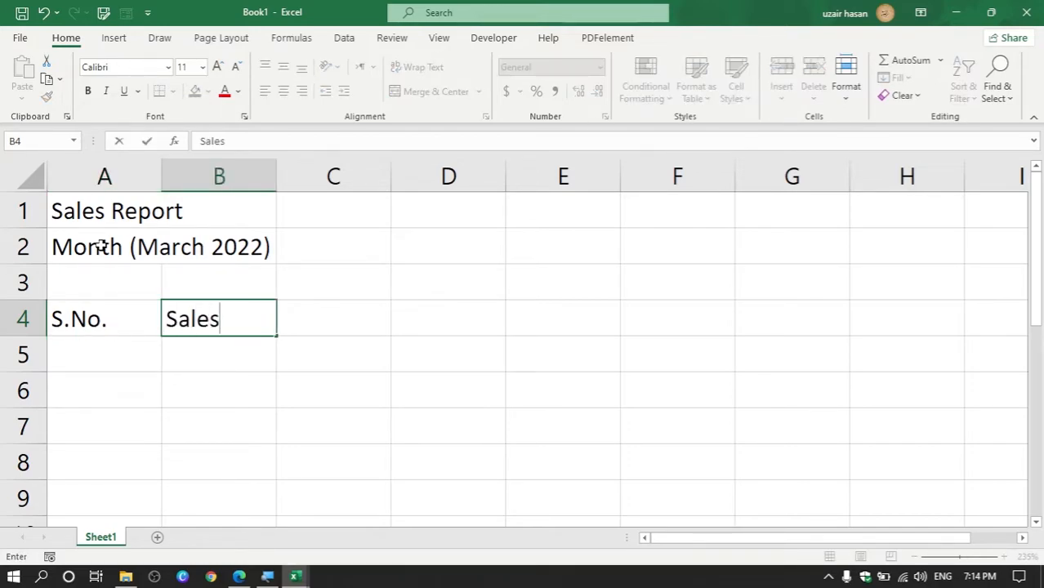
text(man Name)
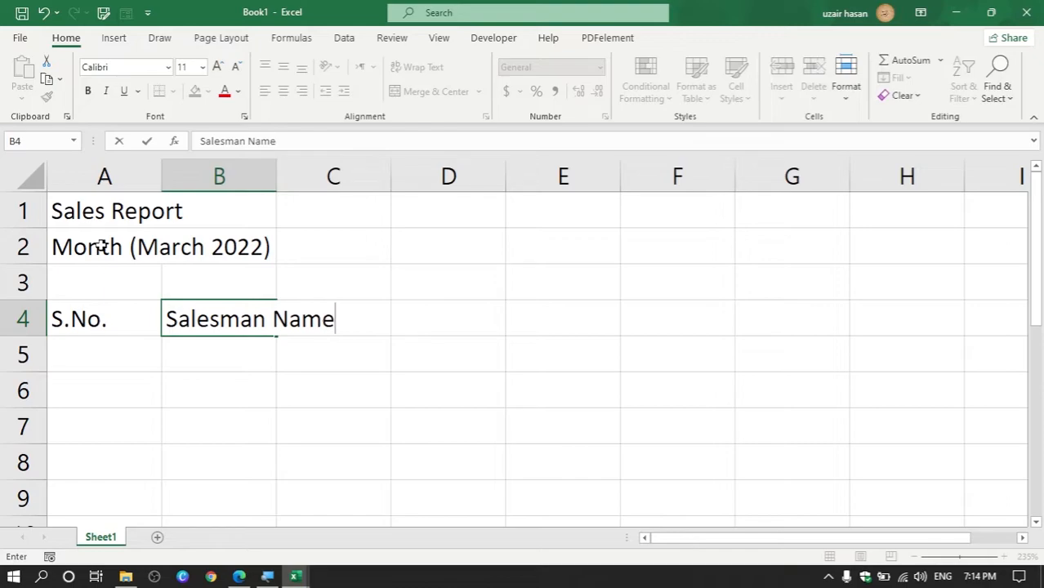
key(Tab)
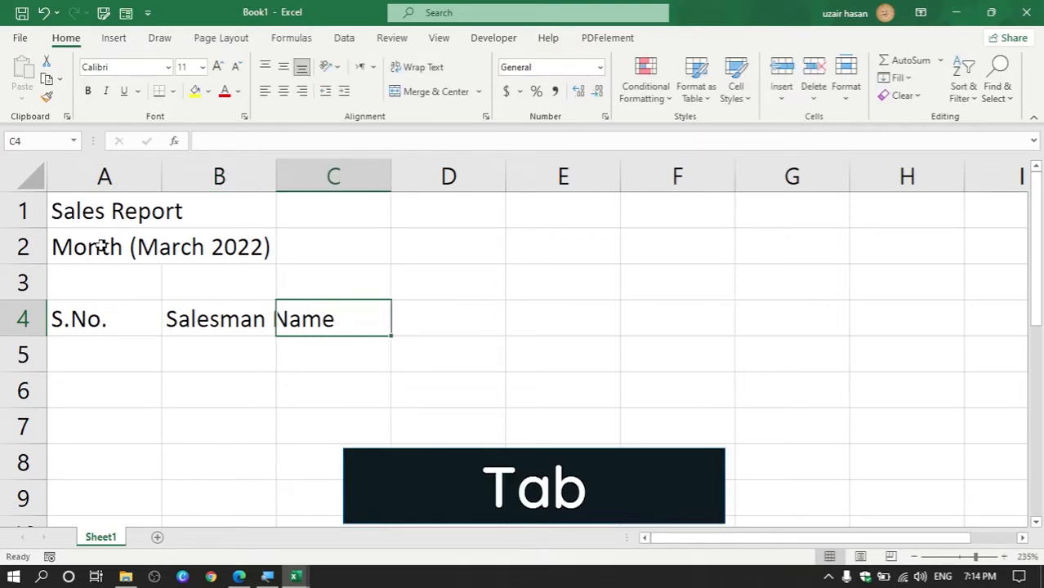
text(Date)
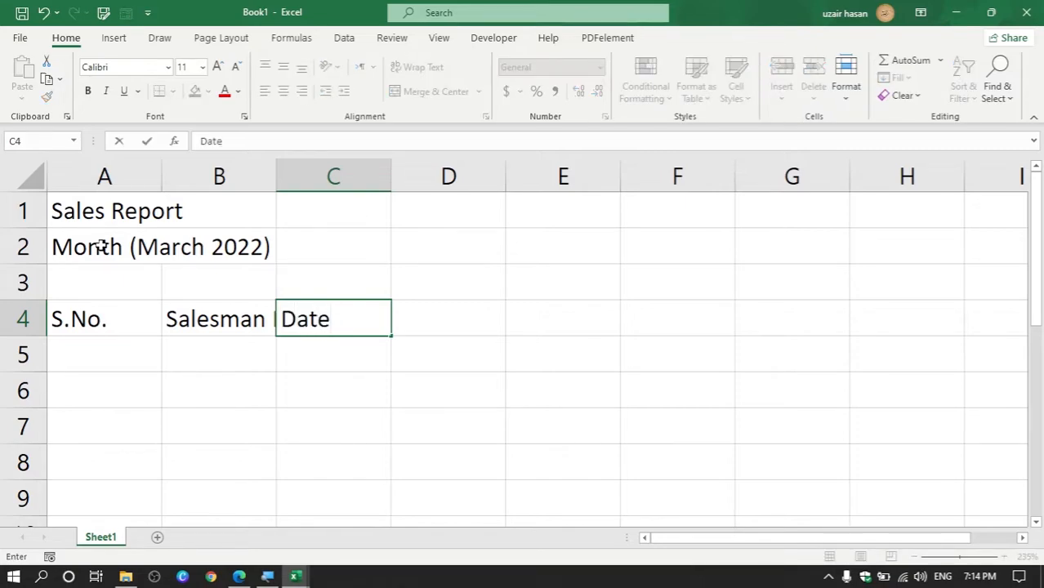
key(Tab)
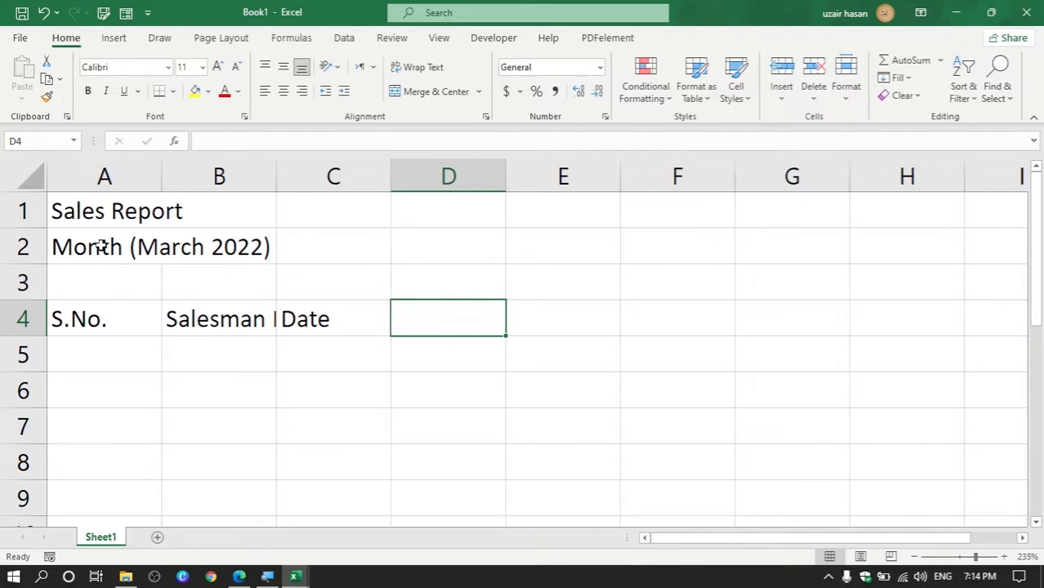
text(D)
key(BackSpace)
text(Code)
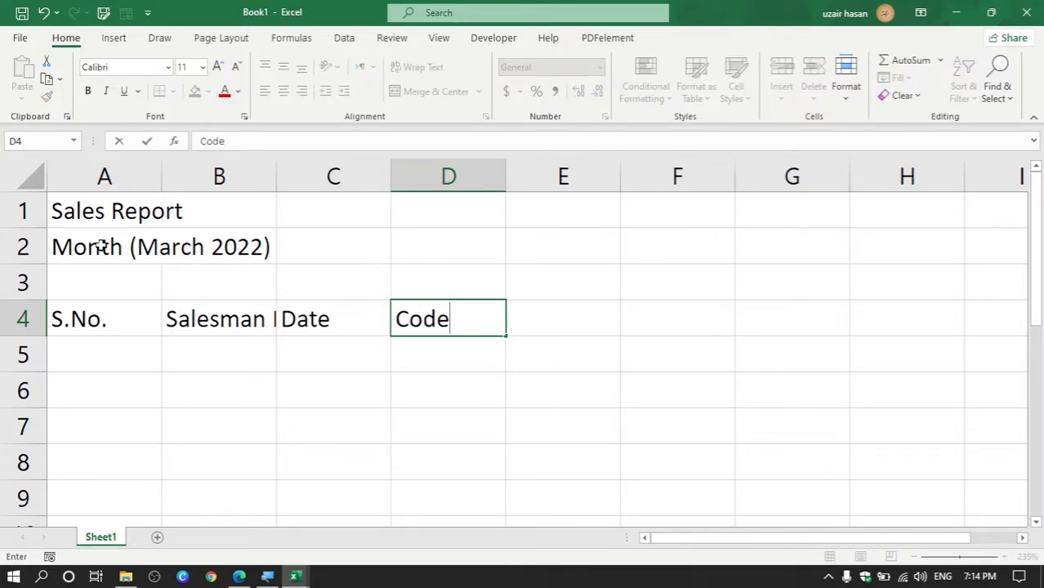
key(Tab)
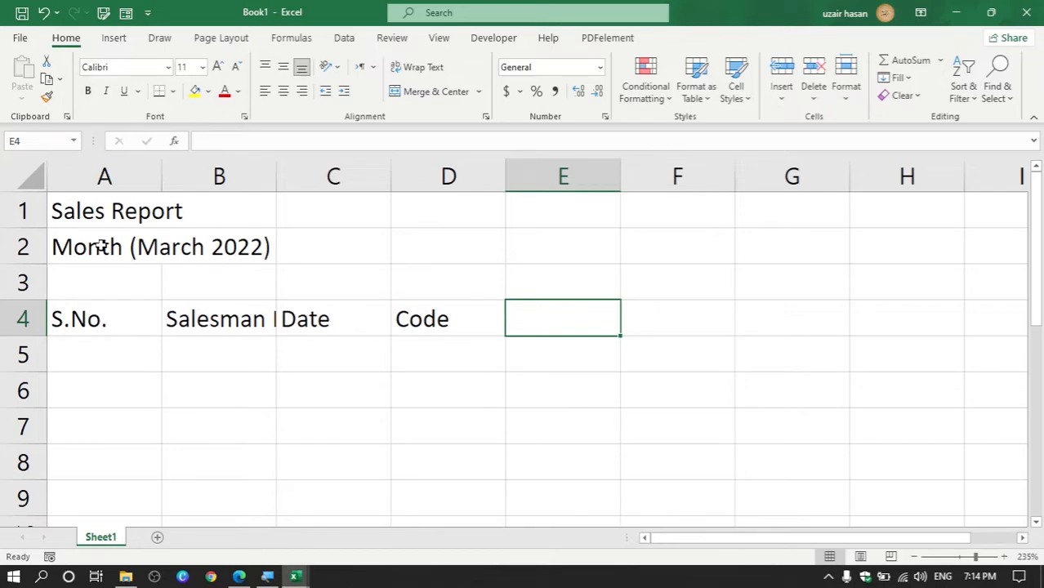
- Enter the headers "Product Name" in E4 and "Unit Qty" in F4, each with its second word on a new line within the cell
text(Product)
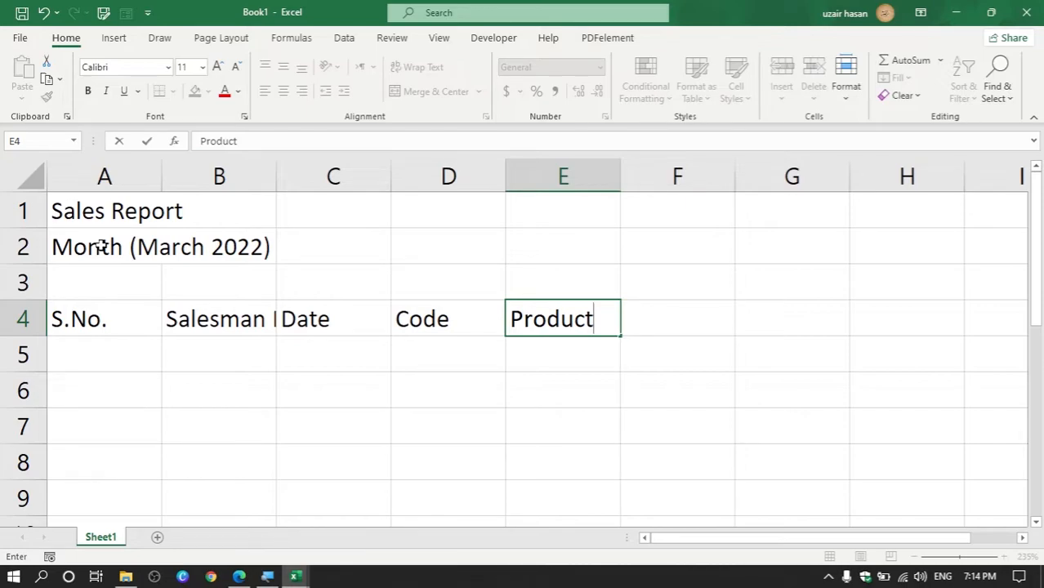
key(alt+Return)
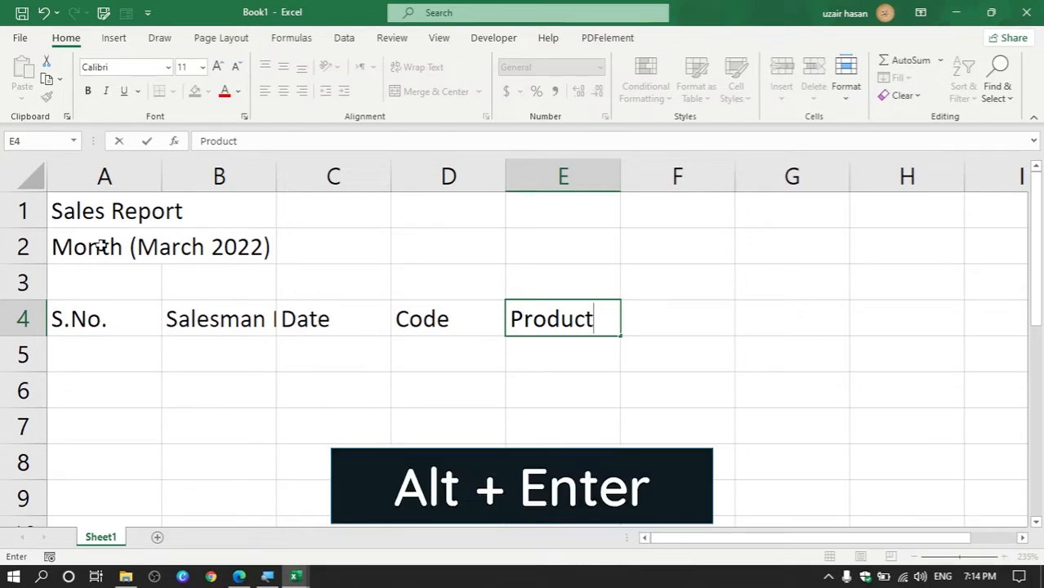
key(alt+Return)
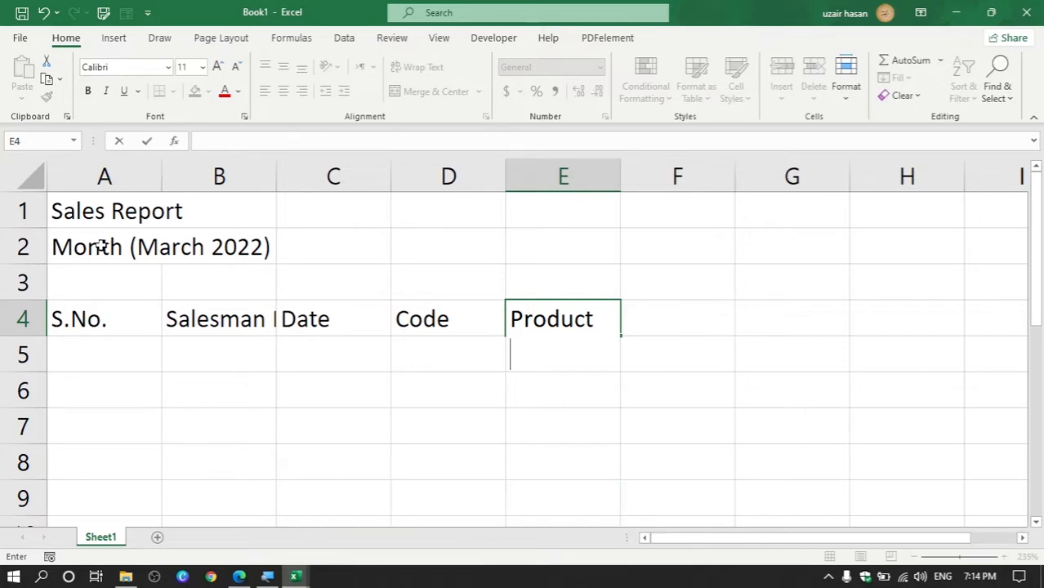
text(Name)
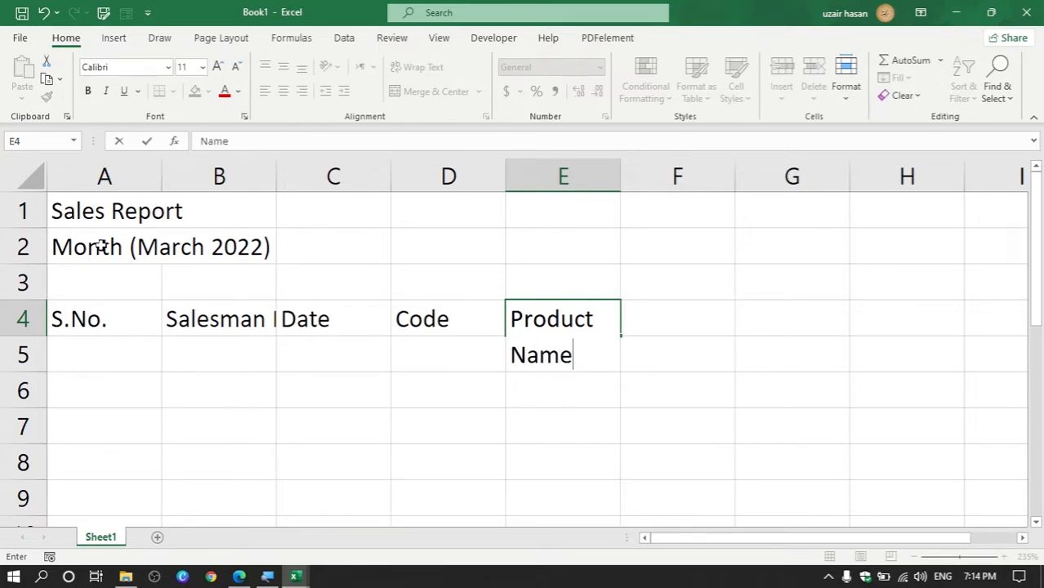
key(Tab)
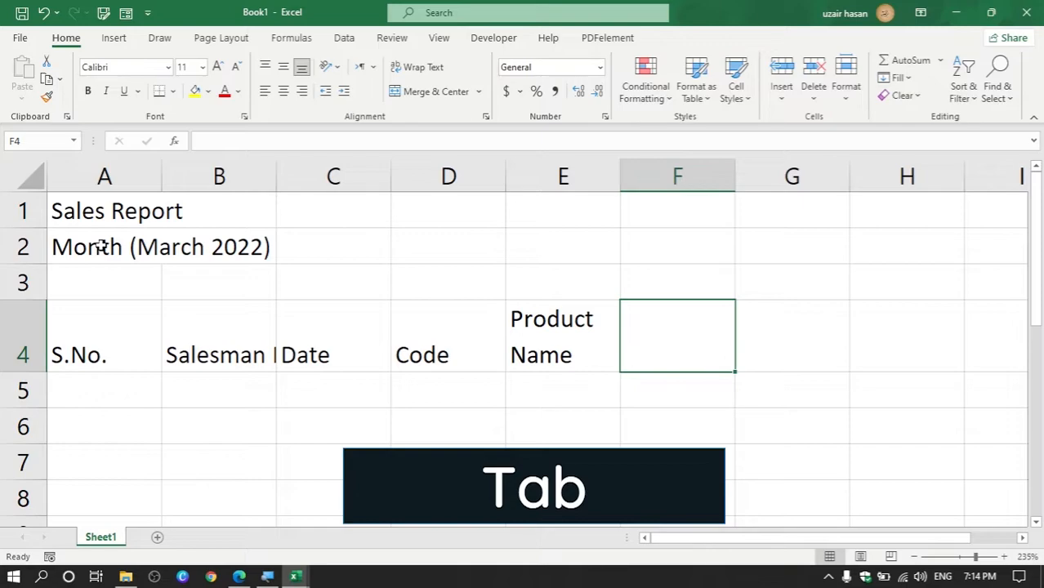
text(Unit)
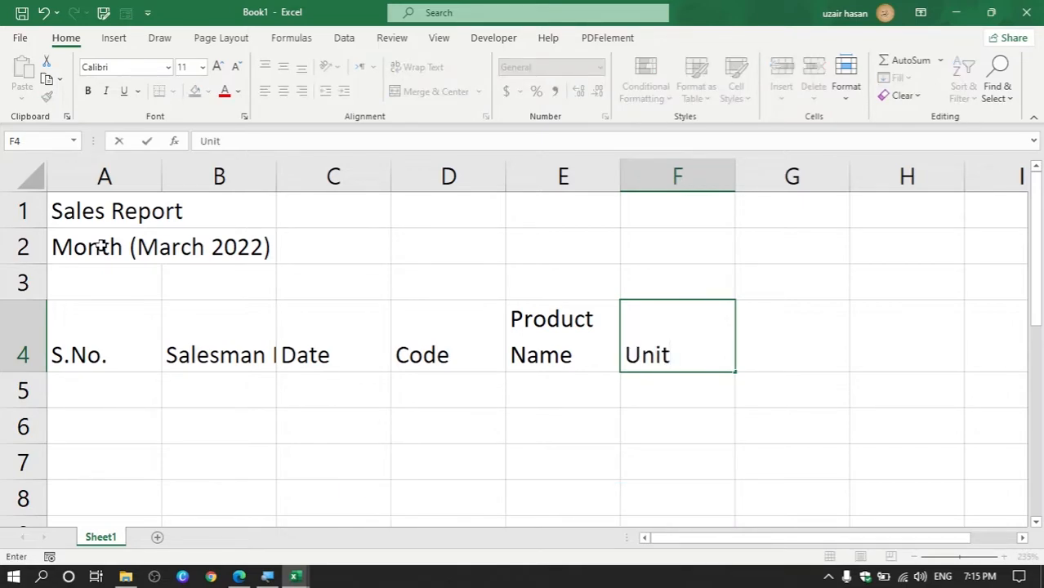
key(alt+Return)
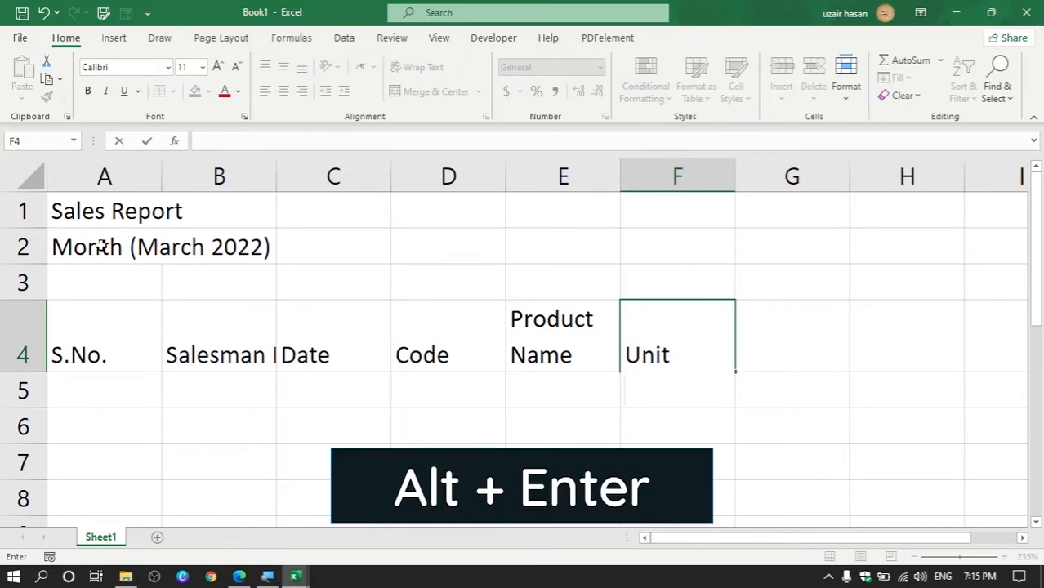
text(Qty)
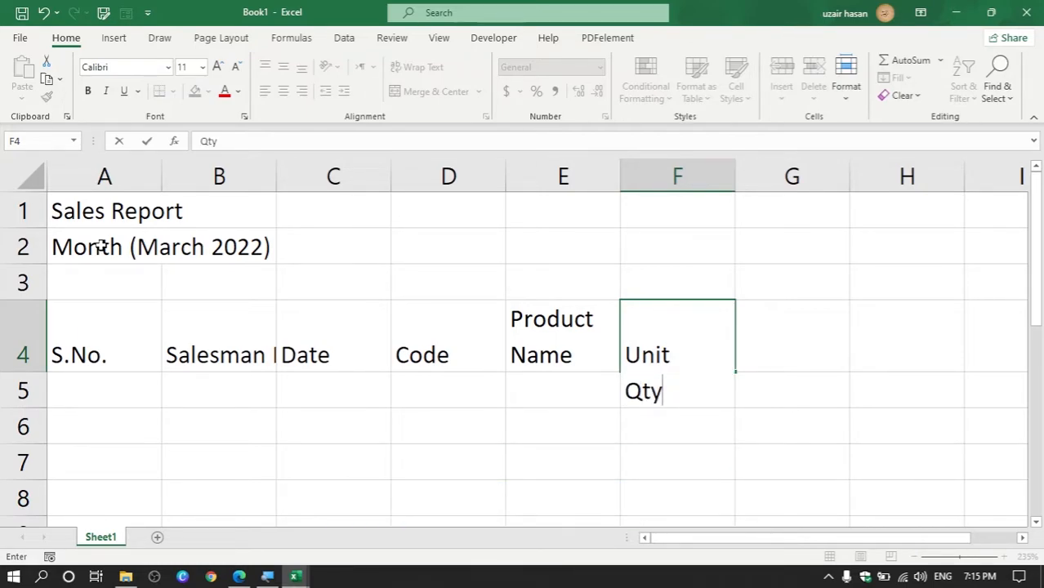
key(Tab)
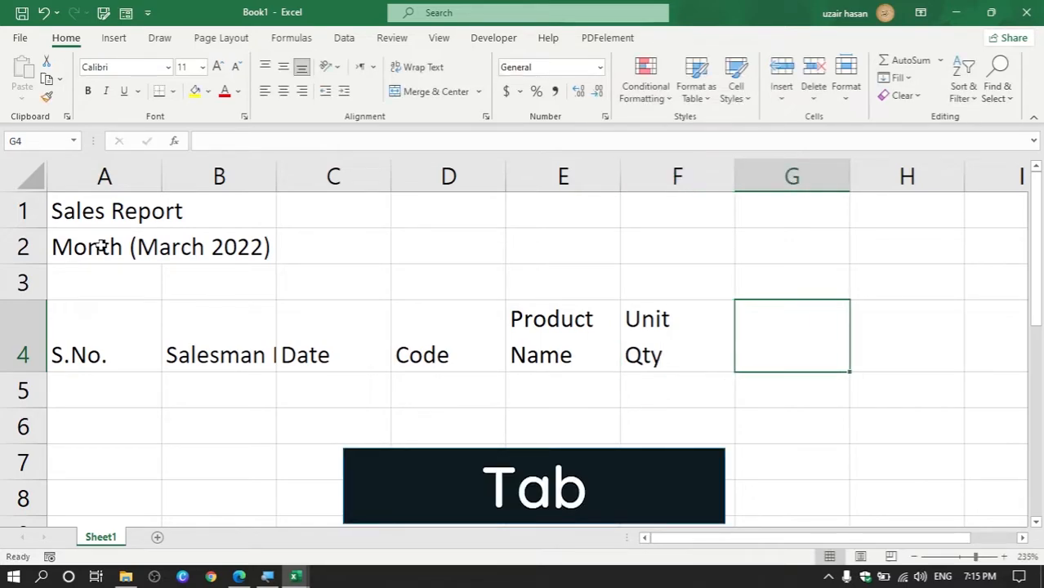
- Enter the header "Unit Price Rs. 20" in G4, split over three lines as Unit, Price and Rs. 20
text(Unit)
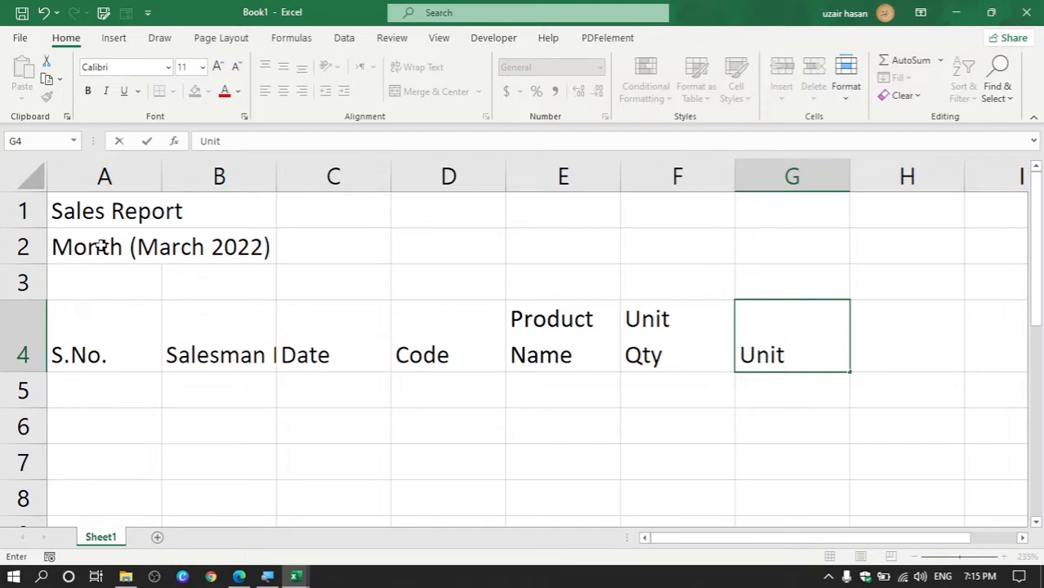
key(alt+Return)
text(Price)
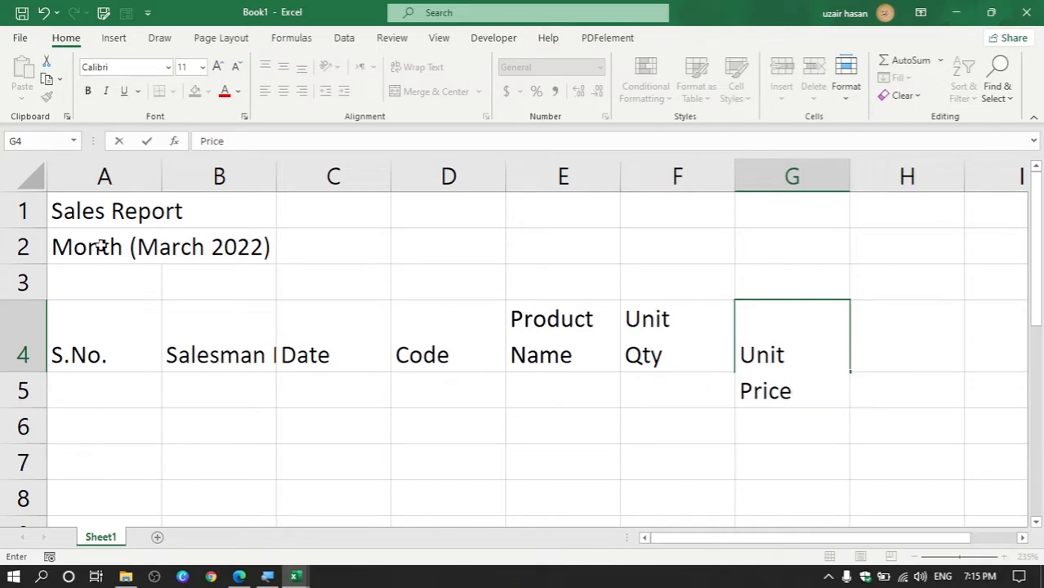
key(alt+Return)
text(Rs. )
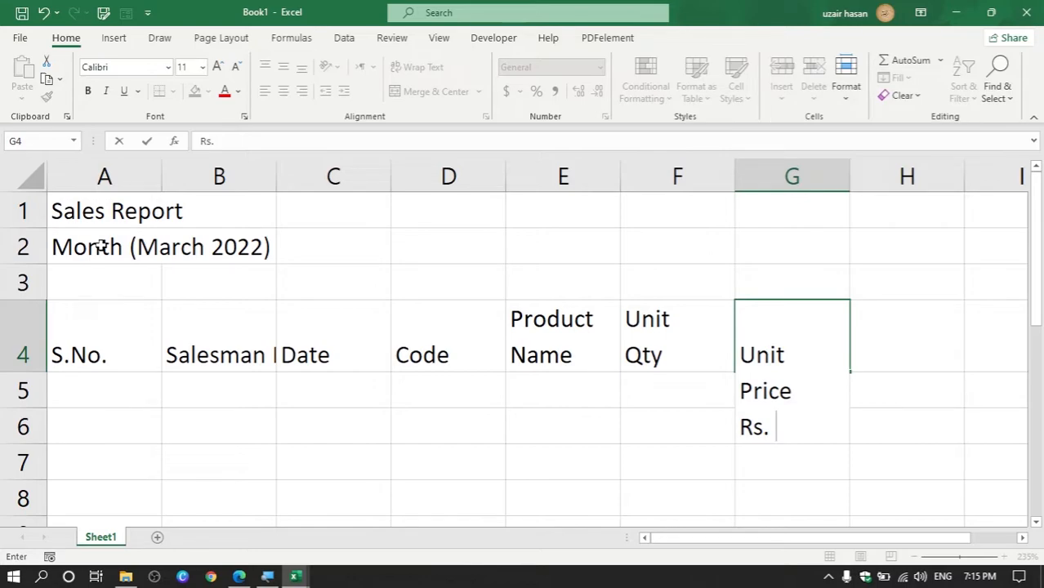
text(20)
key(Tab)
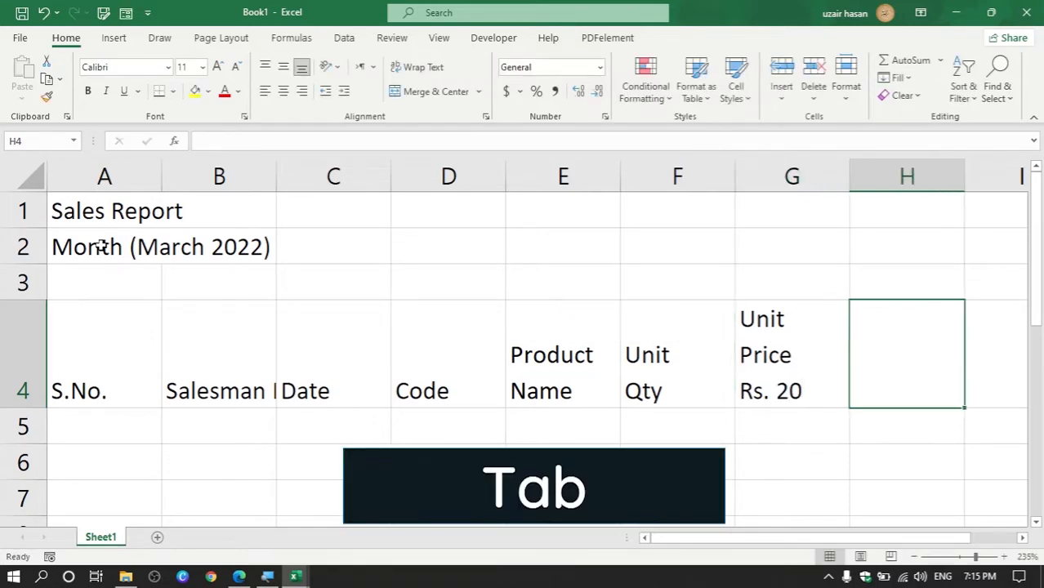
- Enter the header "Commission (7%)" in H4, with "(7%)" on a second line within the cell
text(Co)
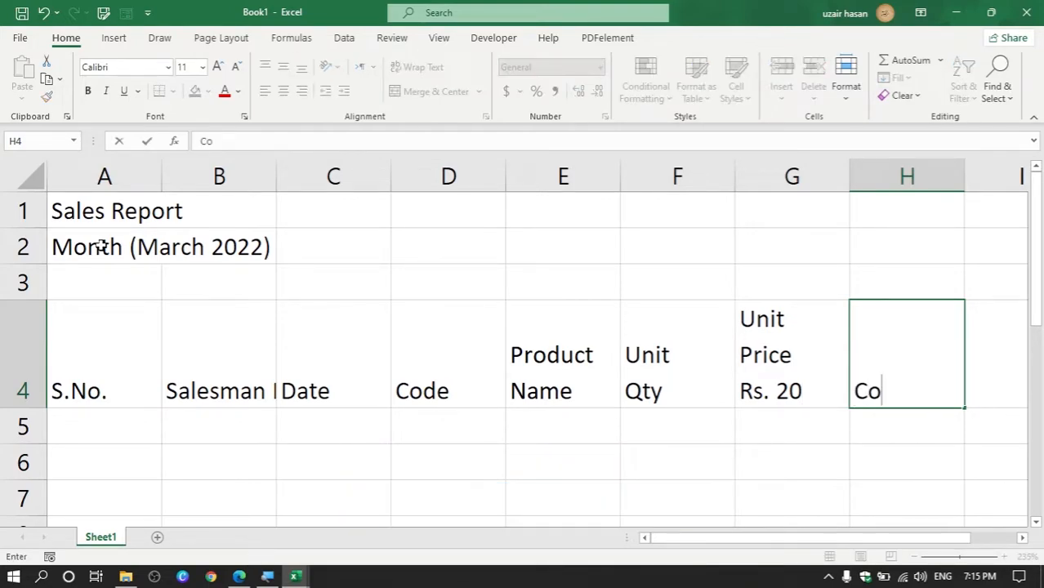
text(mmission)
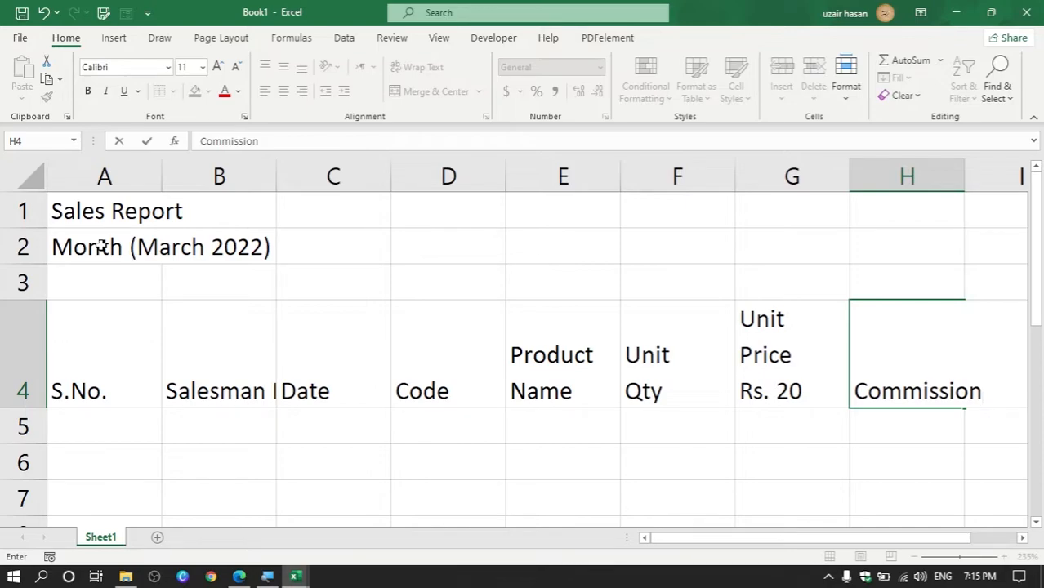
key(alt+Return)
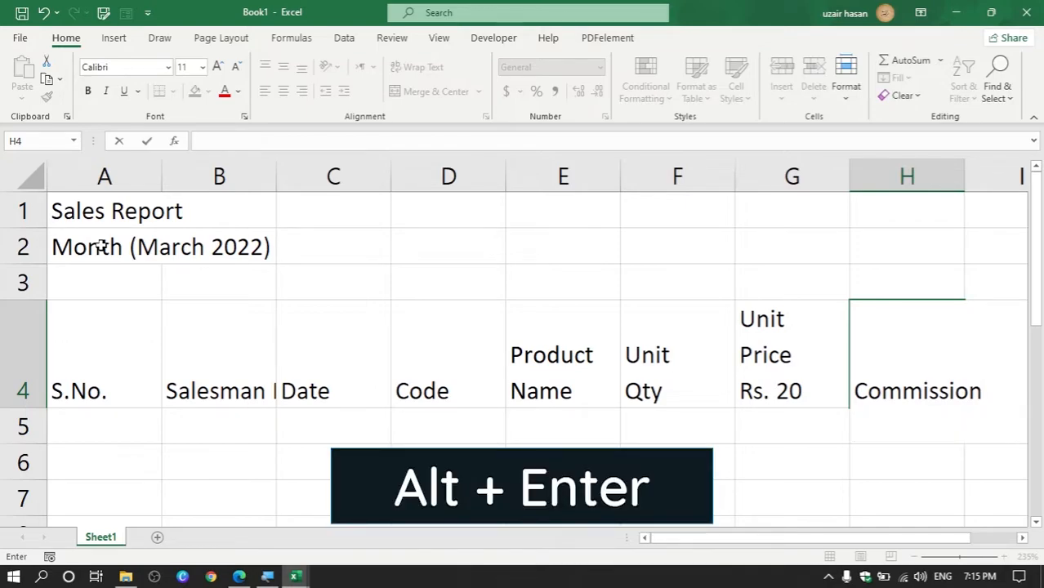
text((7)
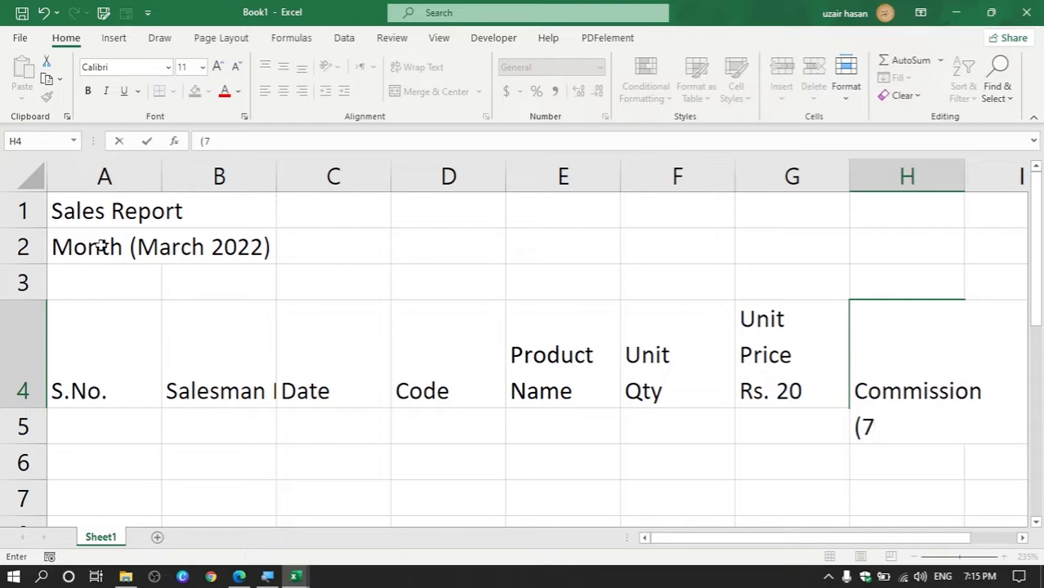
text(%))
click(416, 427)
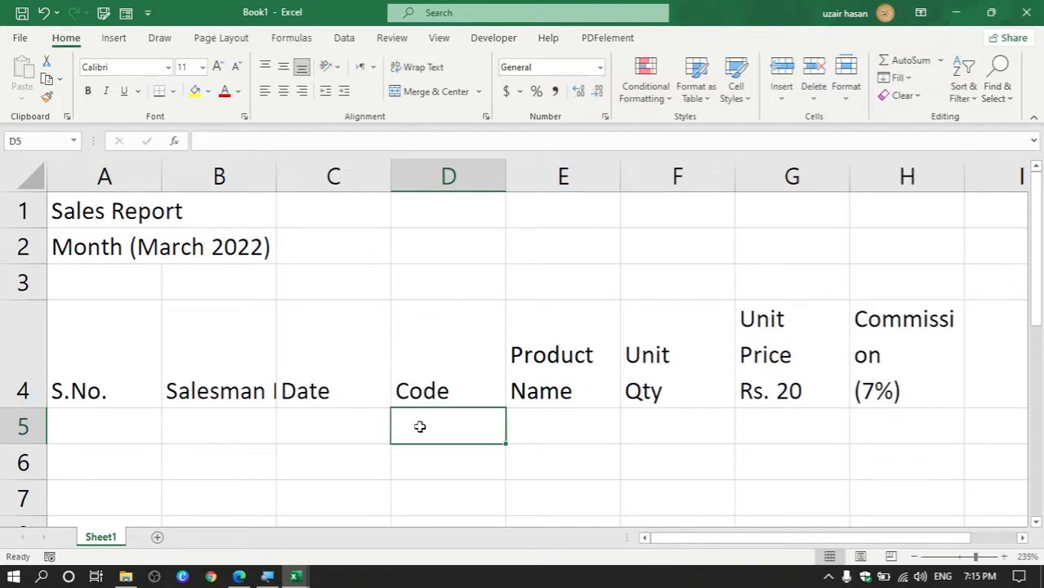
- Center the column headers in A4:H4 horizontally and align them to the top of their cells
drag(864, 396, 149, 393)
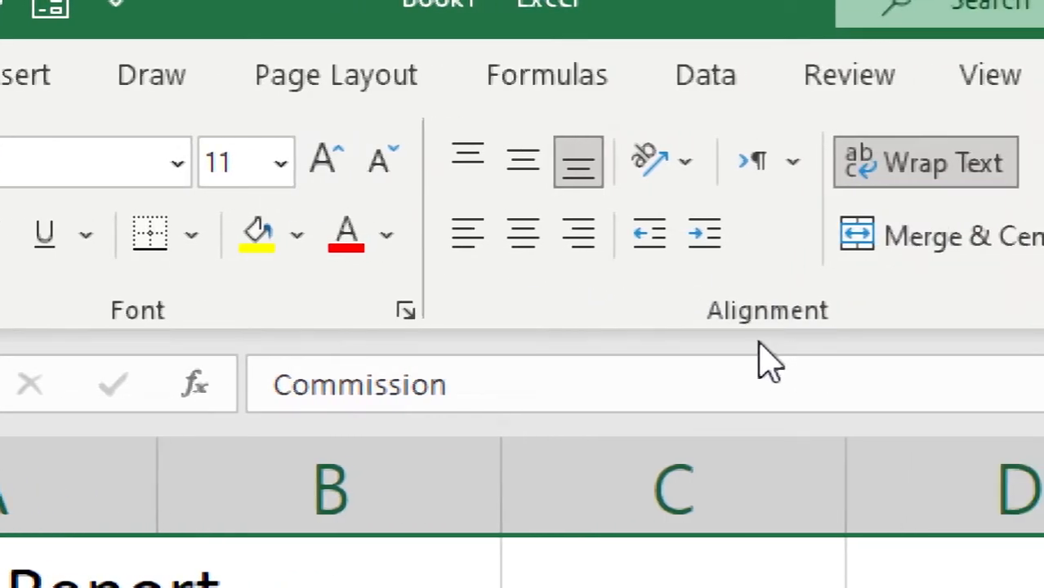
click(521, 260)
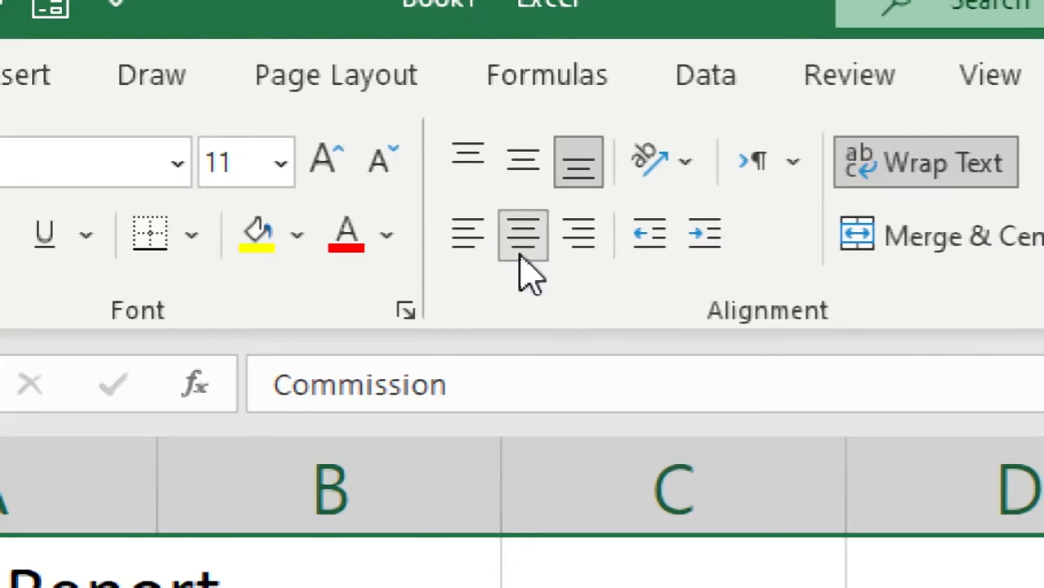
click(467, 168)
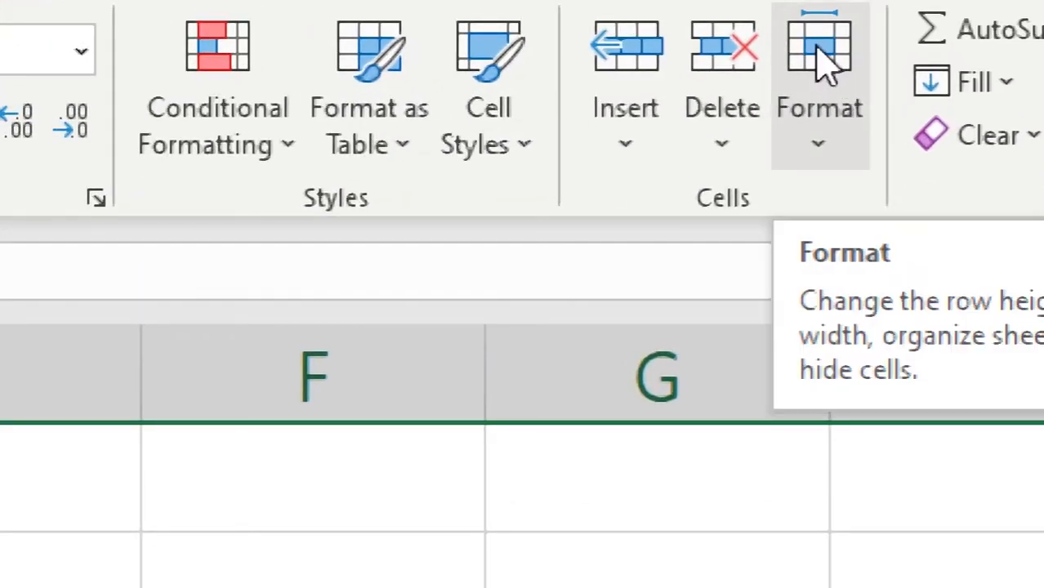
- Autofit the widths of columns A to H, and widen column H until "Commission" fits on one line
click(853, 139)
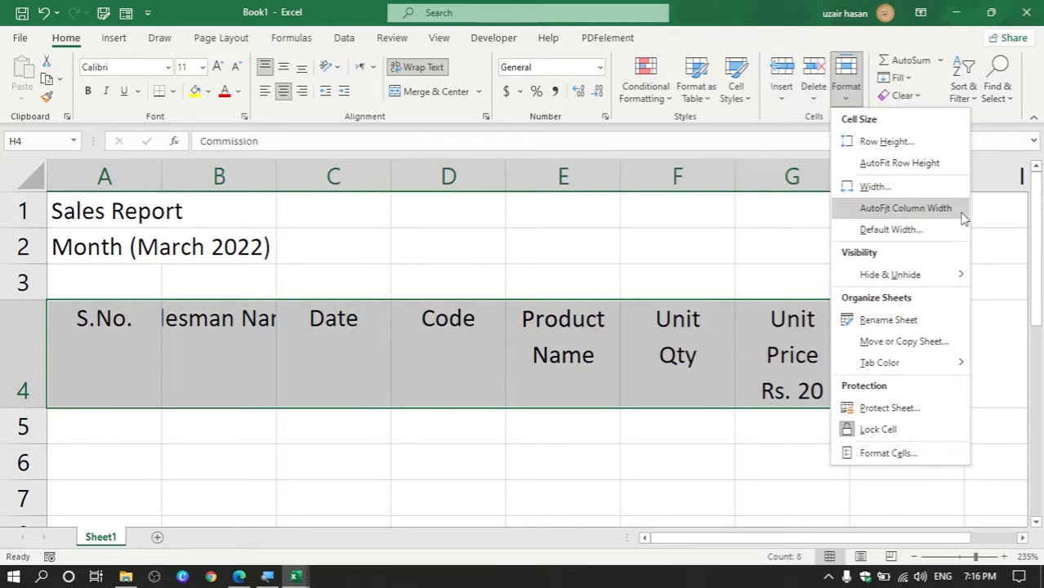
click(951, 210)
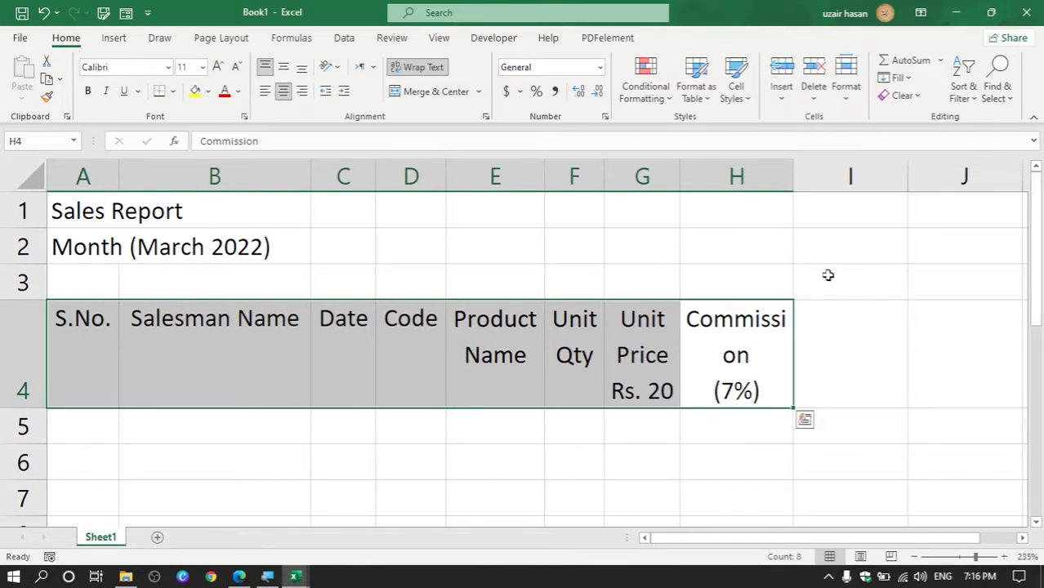
drag(794, 175, 855, 181)
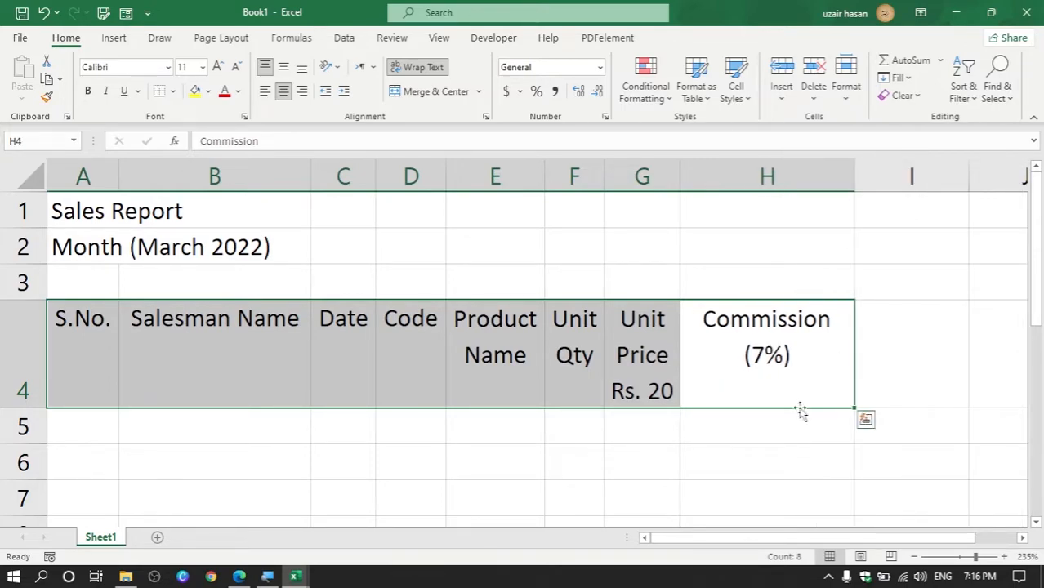
click(796, 418)
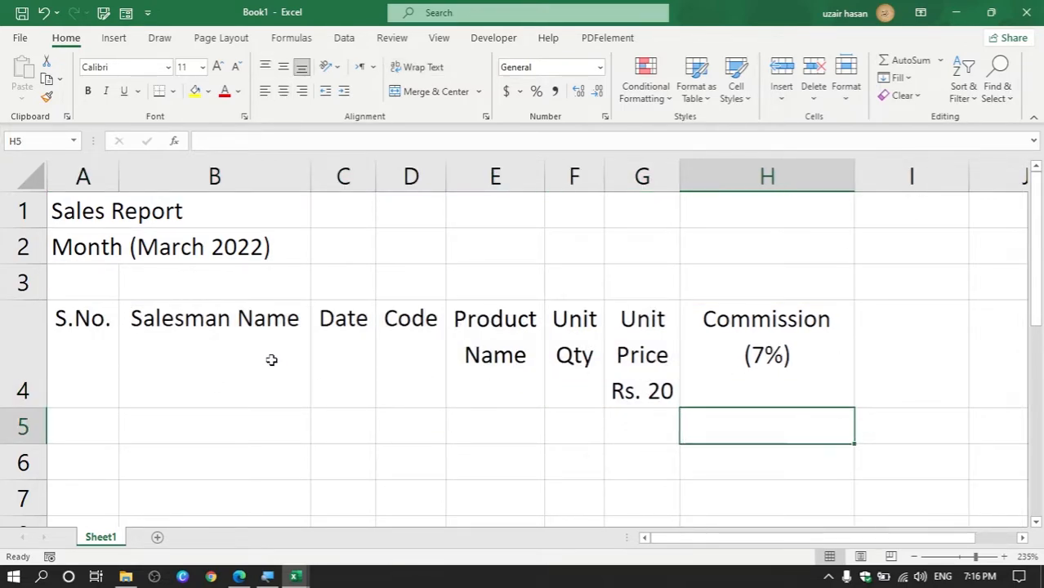
- Merge and center the report title across A1:H1 and the month subtitle across A2:H2
scroll(271, 361, down, 1)
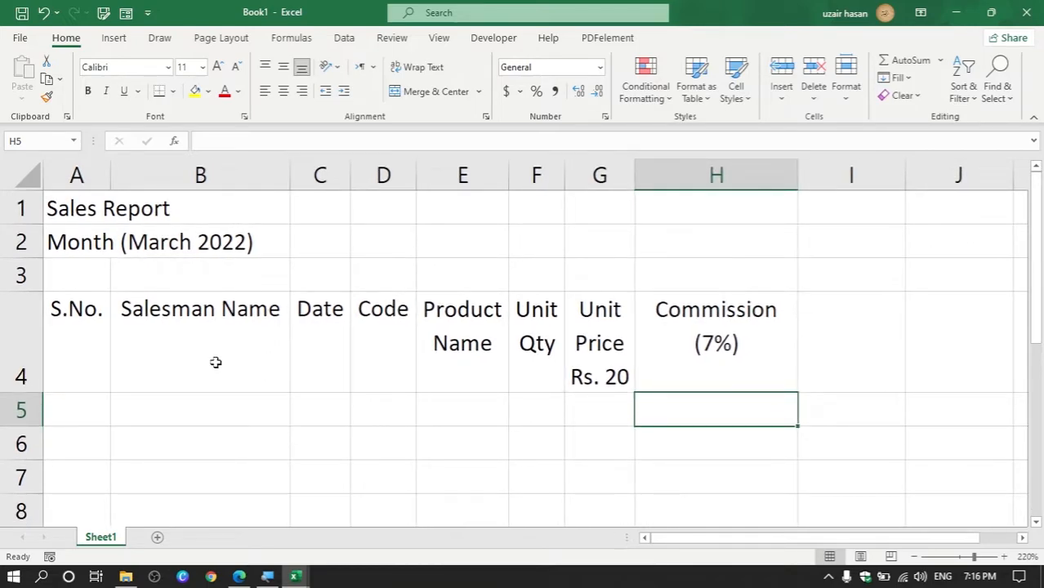
drag(82, 209, 79, 243)
drag(94, 360, 725, 347)
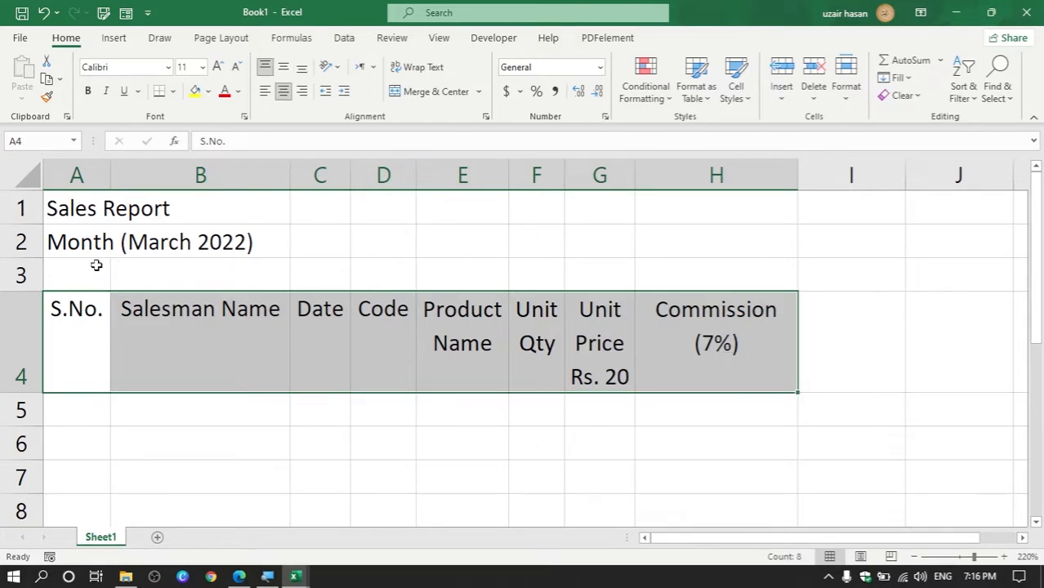
drag(78, 203, 725, 205)
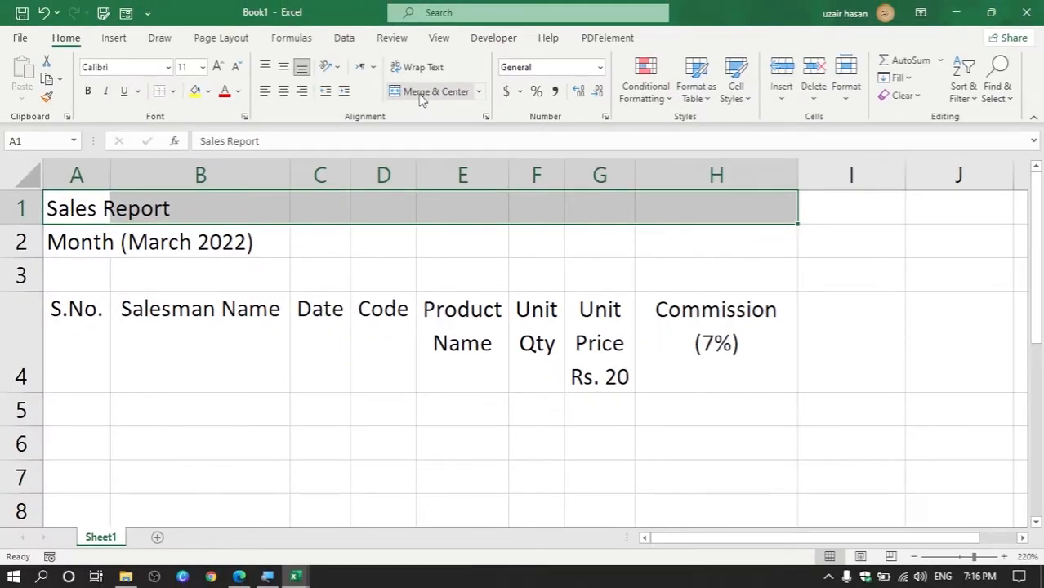
click(423, 91)
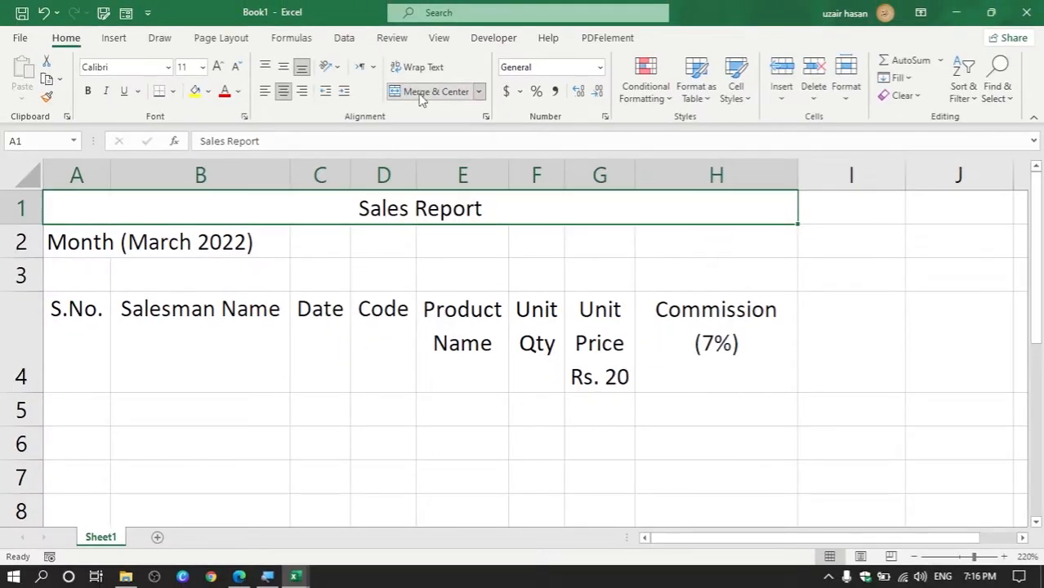
drag(64, 245, 736, 247)
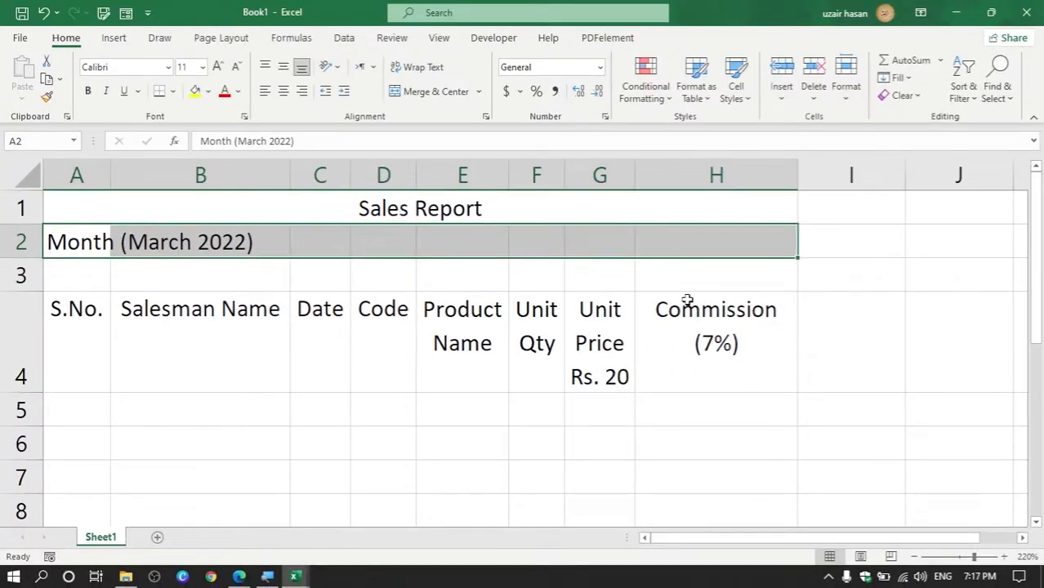
click(412, 99)
click(518, 434)
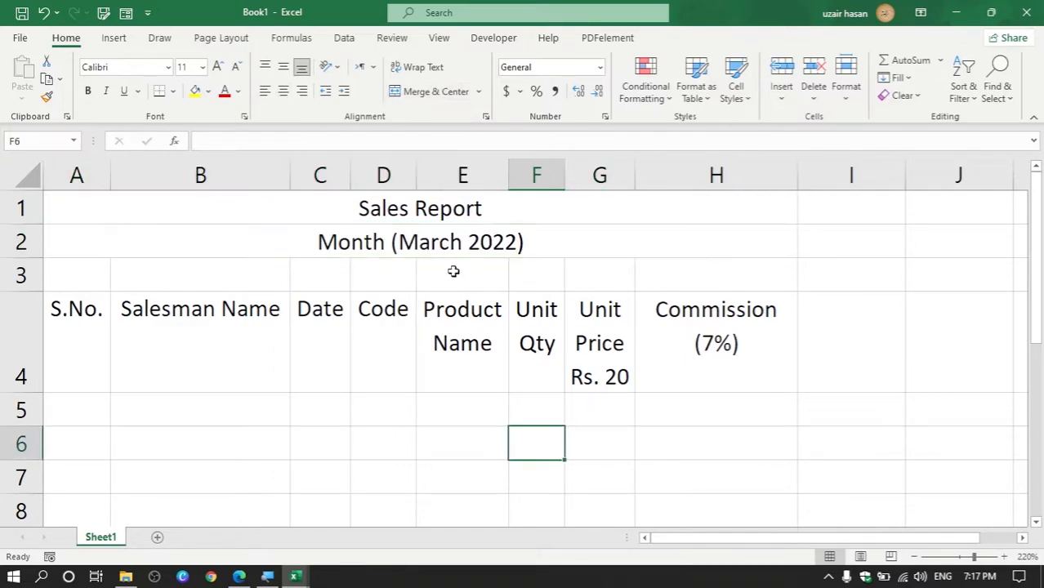
- Apply Thick Outside Borders around the title and subtitle block in A1:H2
drag(448, 210, 433, 235)
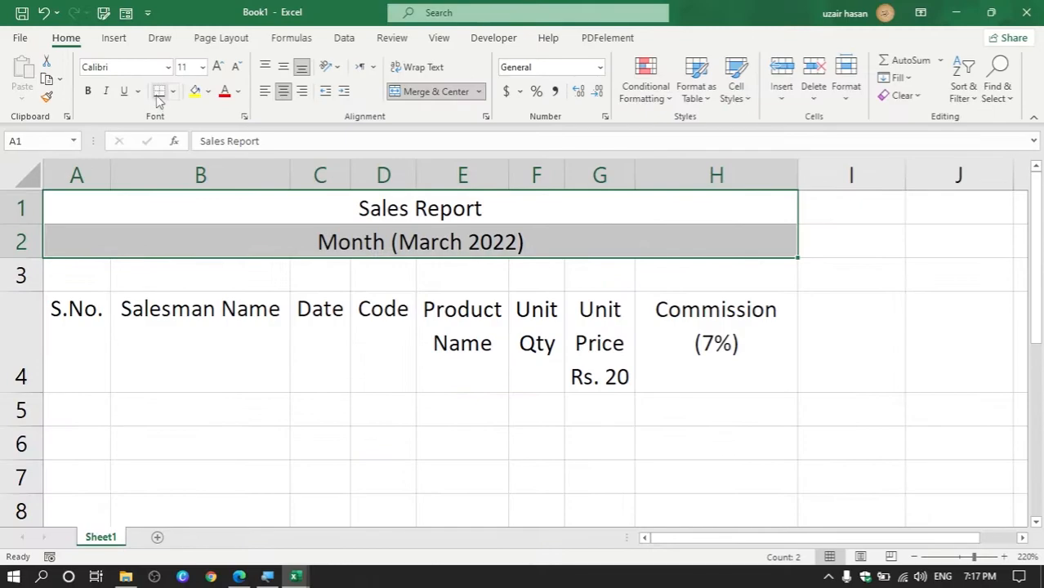
click(172, 91)
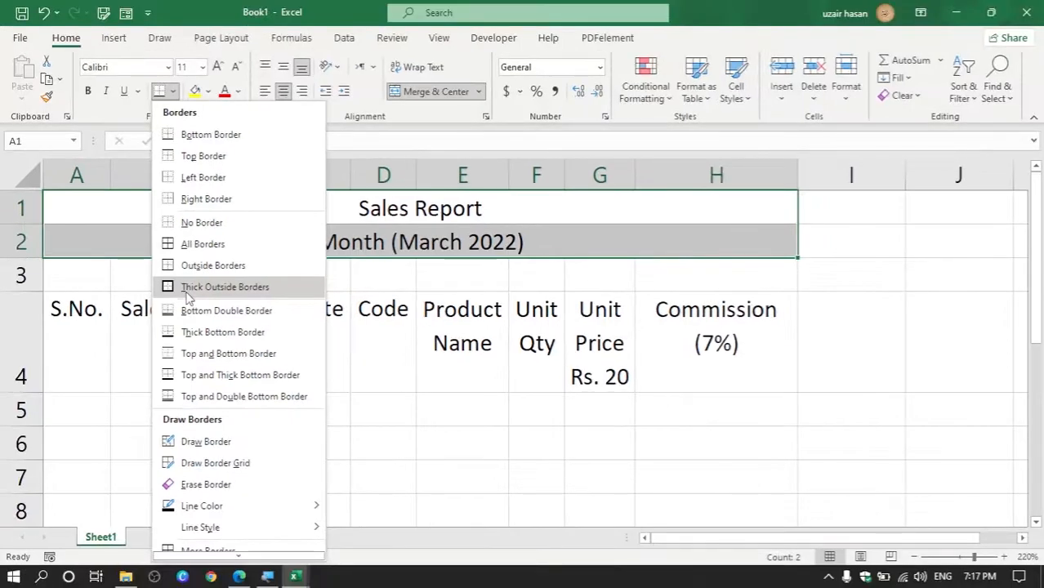
click(189, 295)
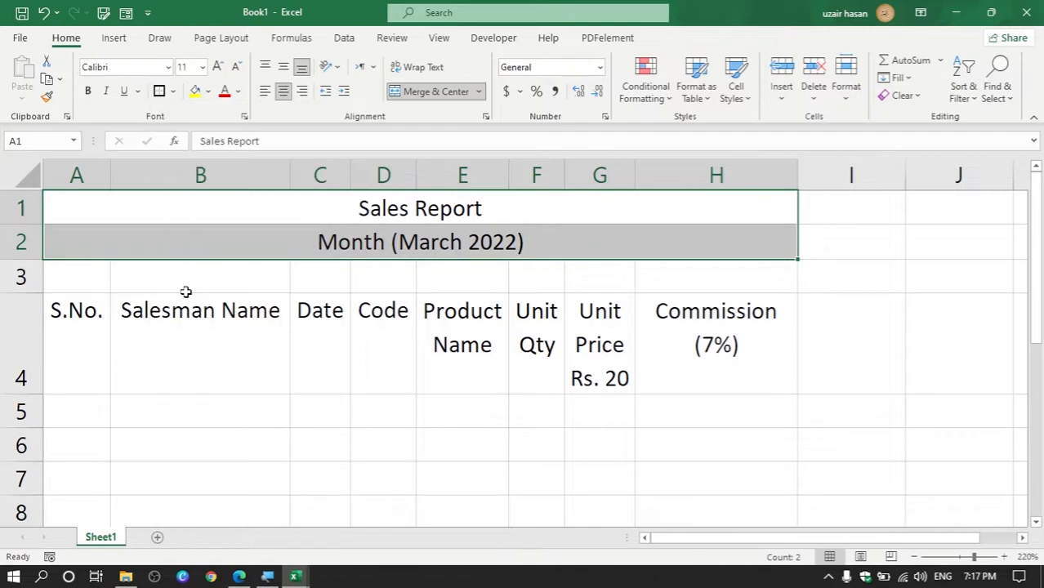
click(86, 370)
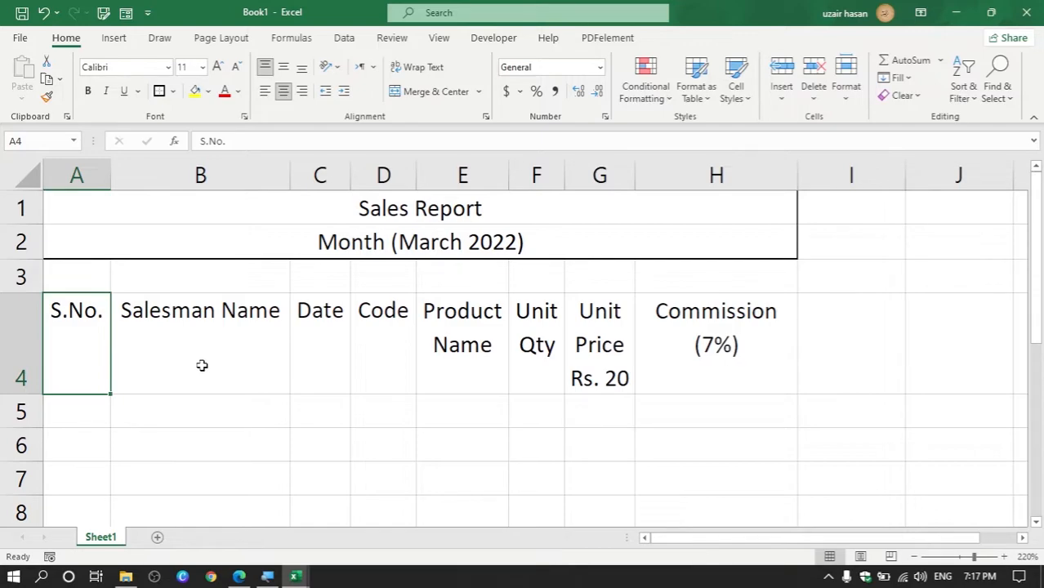
- Enter 1 in A5 and fill the serial numbers down the S.No. column to 20 in A24
scroll(203, 362, down, 1)
click(82, 320)
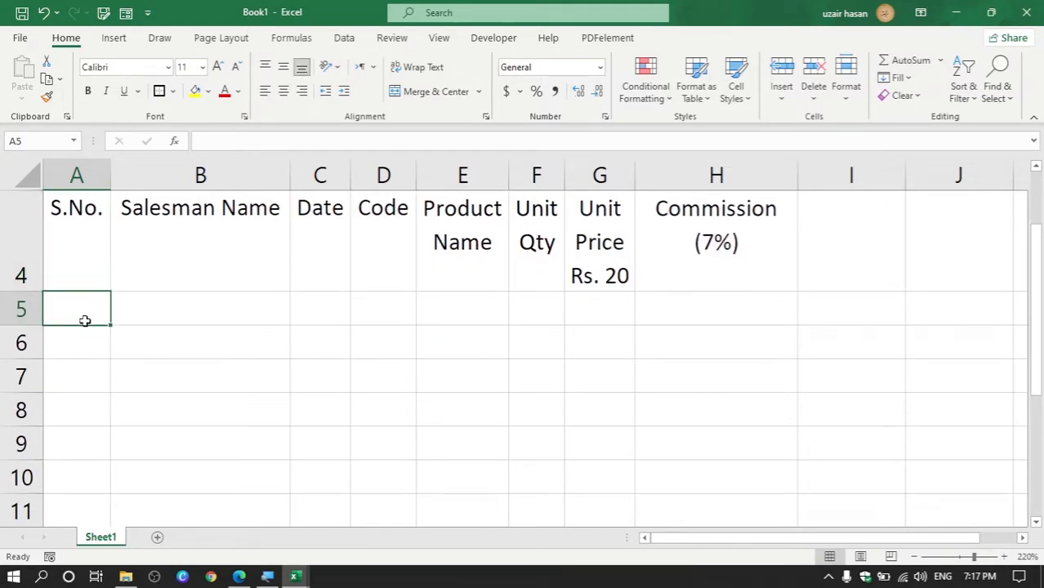
text(1)
click(201, 364)
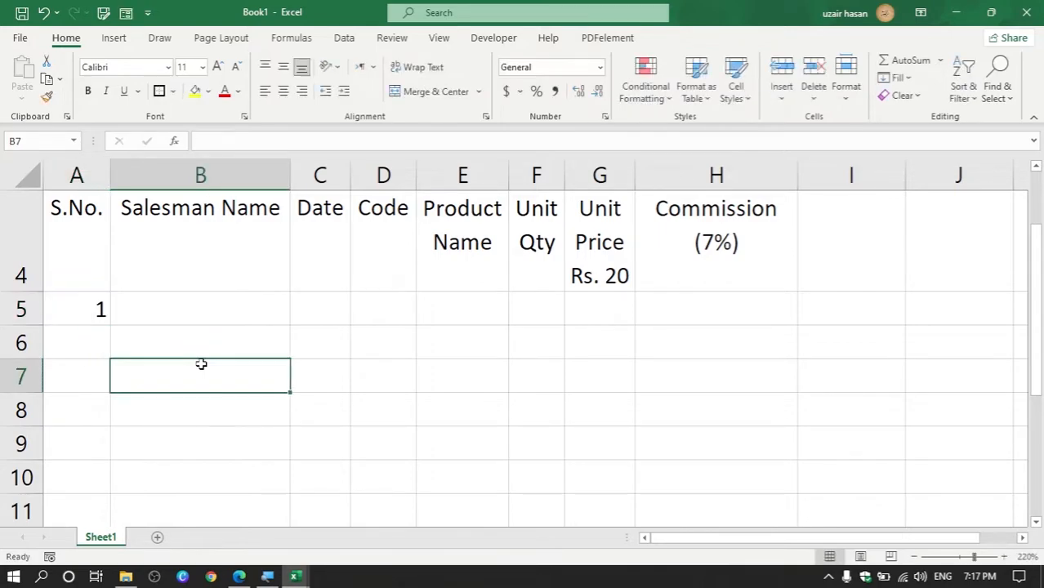
click(62, 311)
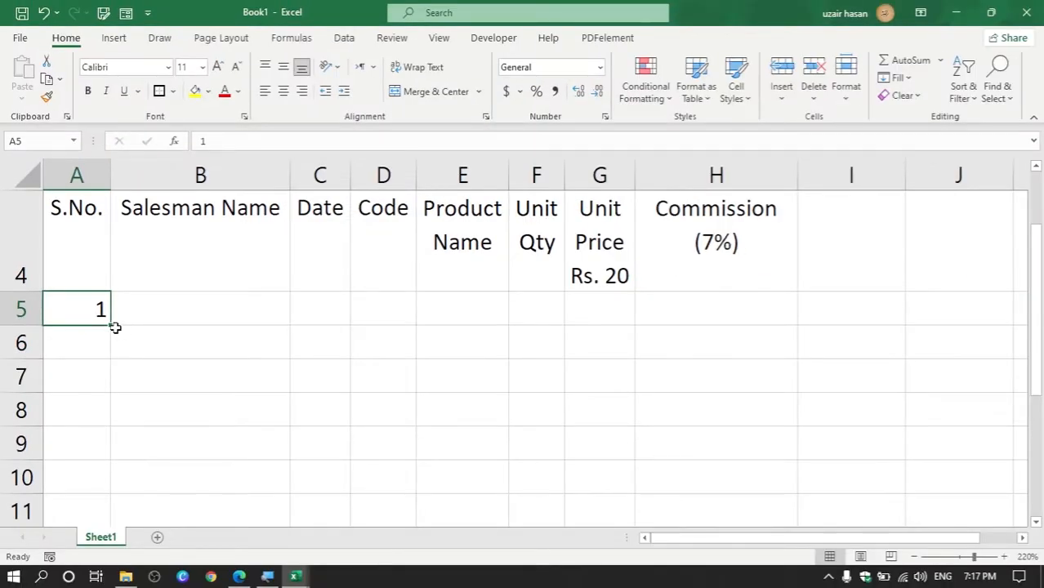
drag(110, 326, 117, 468)
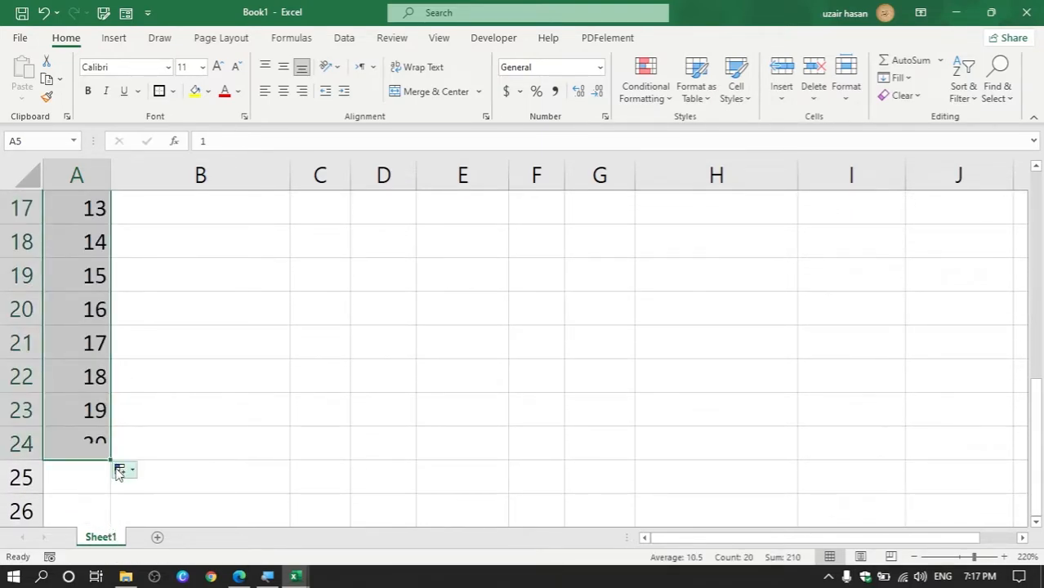
- Apply All Borders to the table range A4:H24, from the header row to serial number 20
ctrl+scroll(226, 444, down, 4)
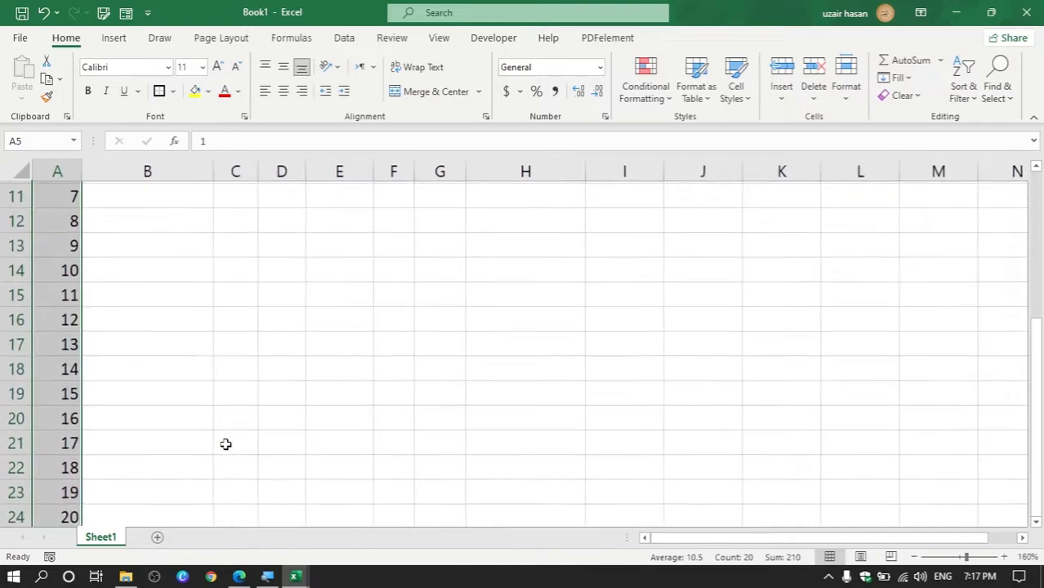
scroll(167, 439, up, 4)
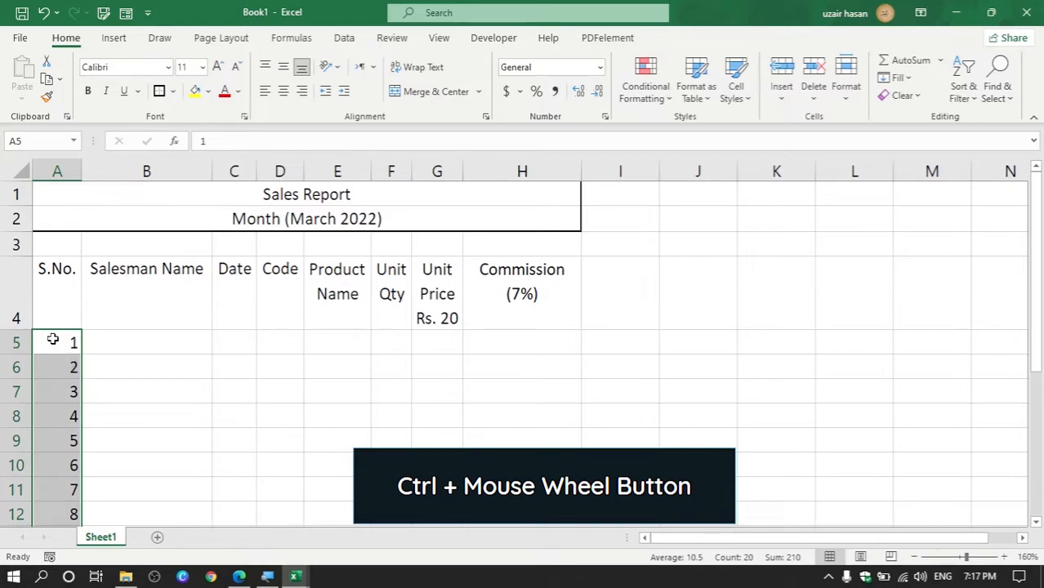
drag(51, 307, 506, 333)
scroll(506, 332, up, 6)
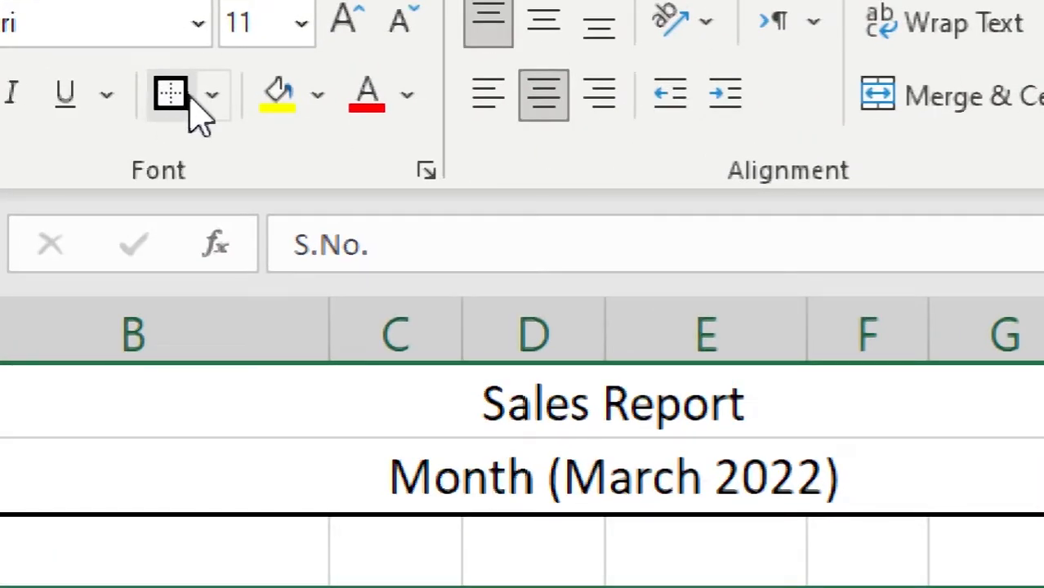
click(213, 98)
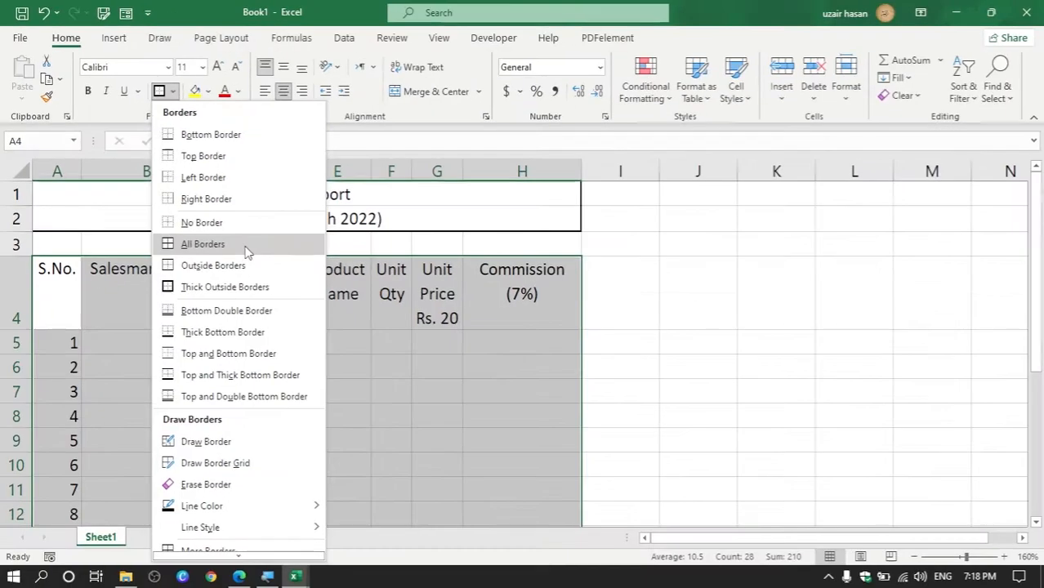
click(439, 441)
click(609, 410)
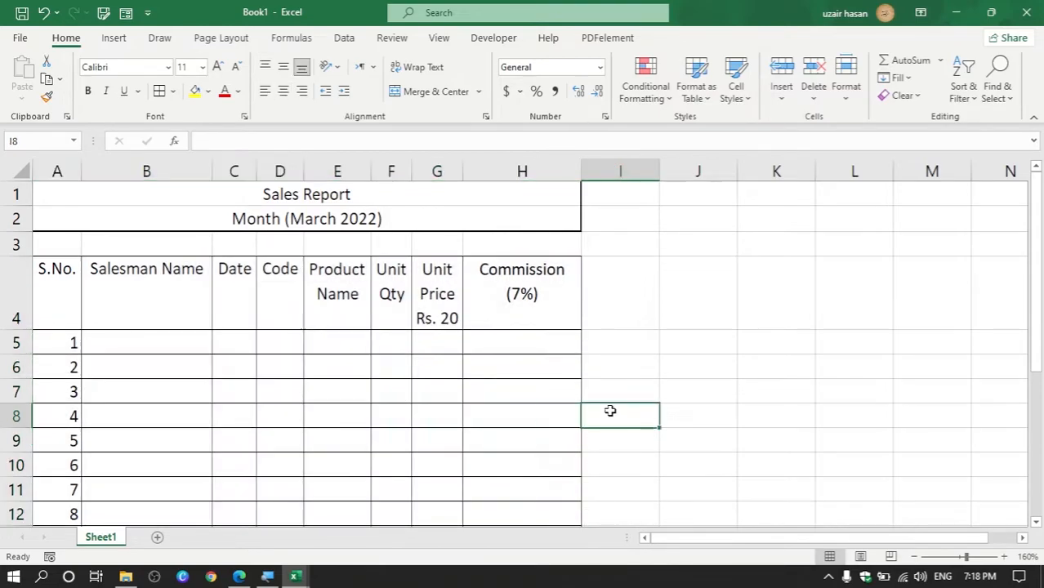
scroll(520, 397, down, 5)
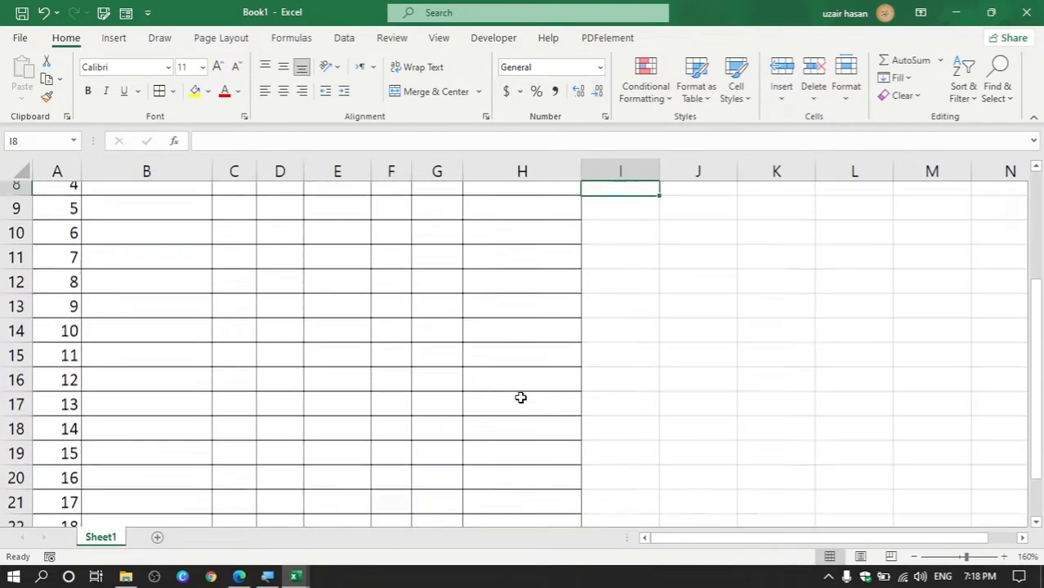
scroll(520, 397, up, 5)
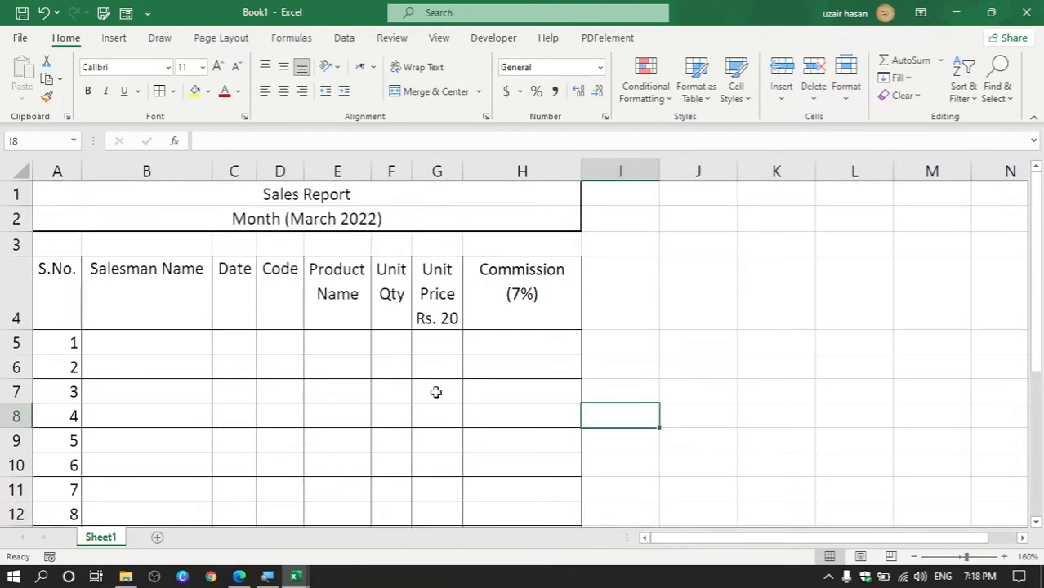
- Switch to the Sales Report.xlsx workbook and copy the salesman names in B5:B24
click(147, 310)
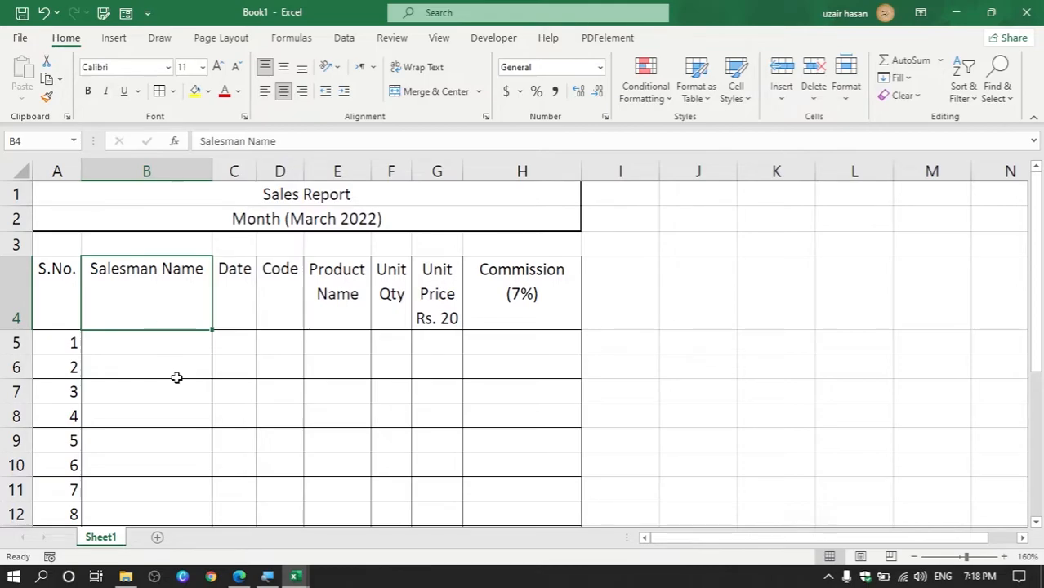
click(296, 575)
click(233, 535)
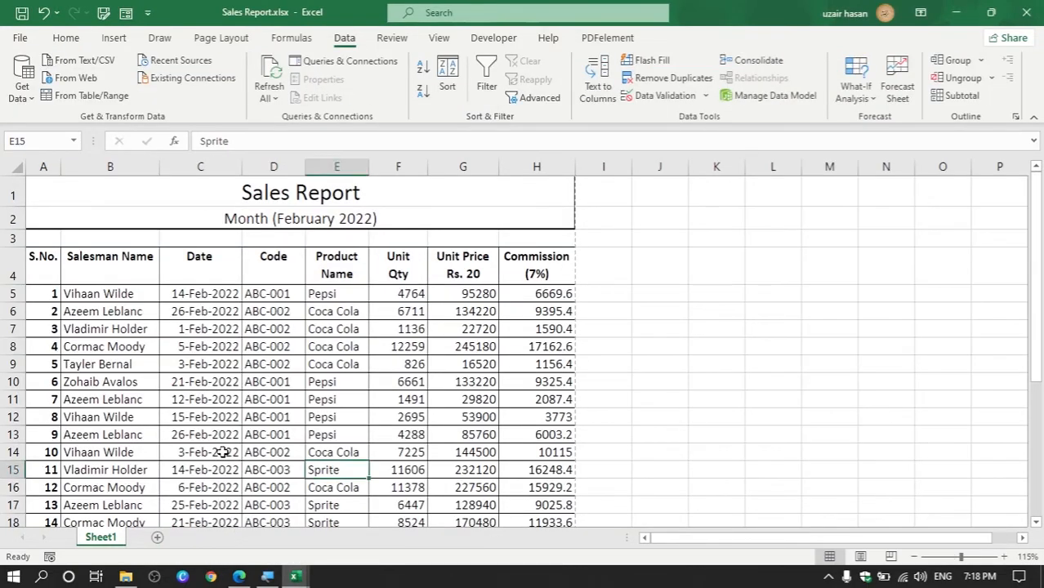
drag(134, 299, 140, 472)
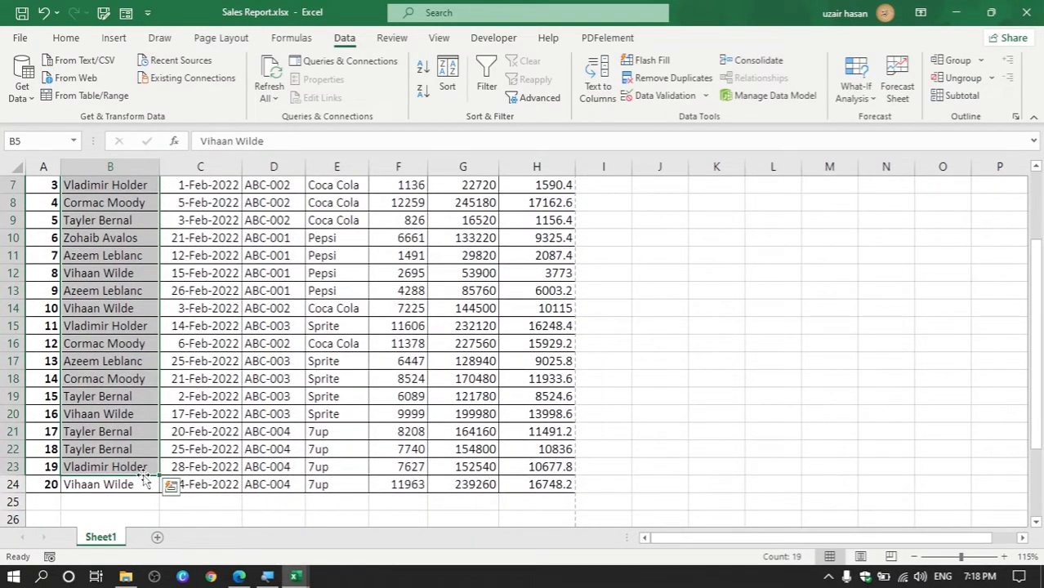
shift+click(131, 486)
key(ctrl+c)
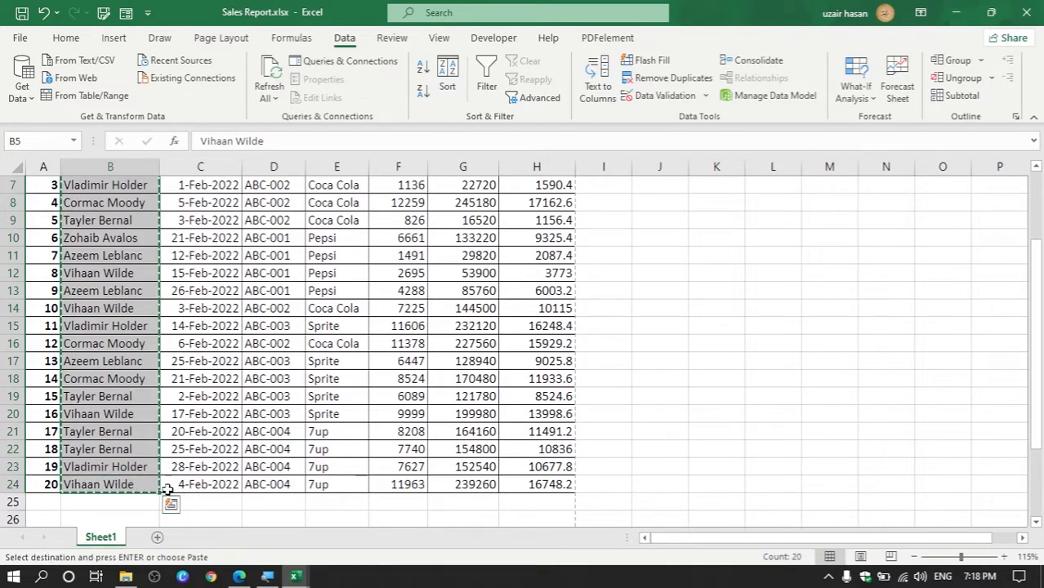
- Return to Book1 and paste the copied salesman names as values only, starting at B5
click(296, 578)
click(374, 502)
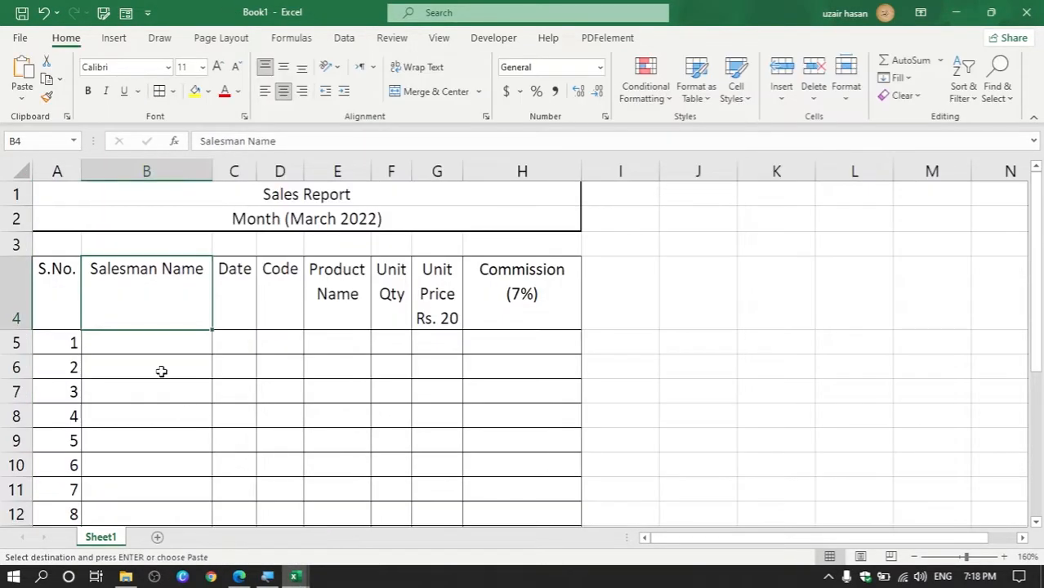
click(139, 343)
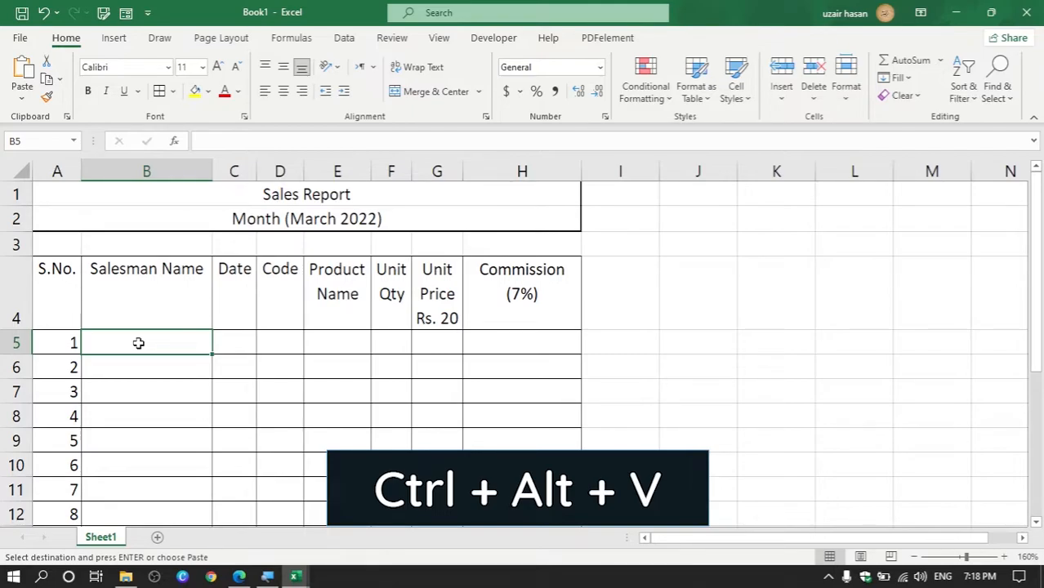
key(ctrl+alt+v)
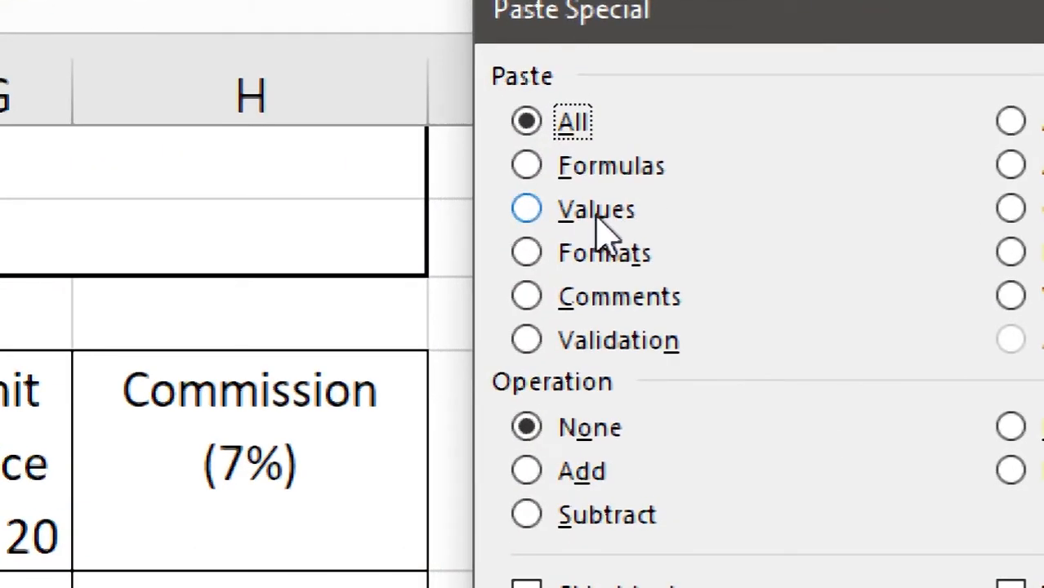
click(599, 233)
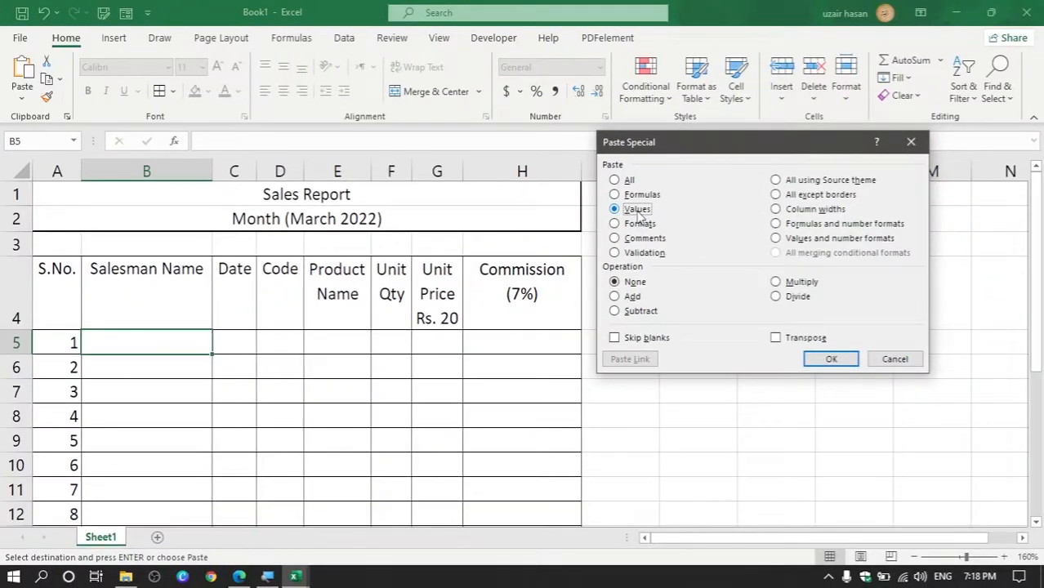
click(831, 360)
- Widen the Date column to make room for the dates
scroll(296, 344, down, 4)
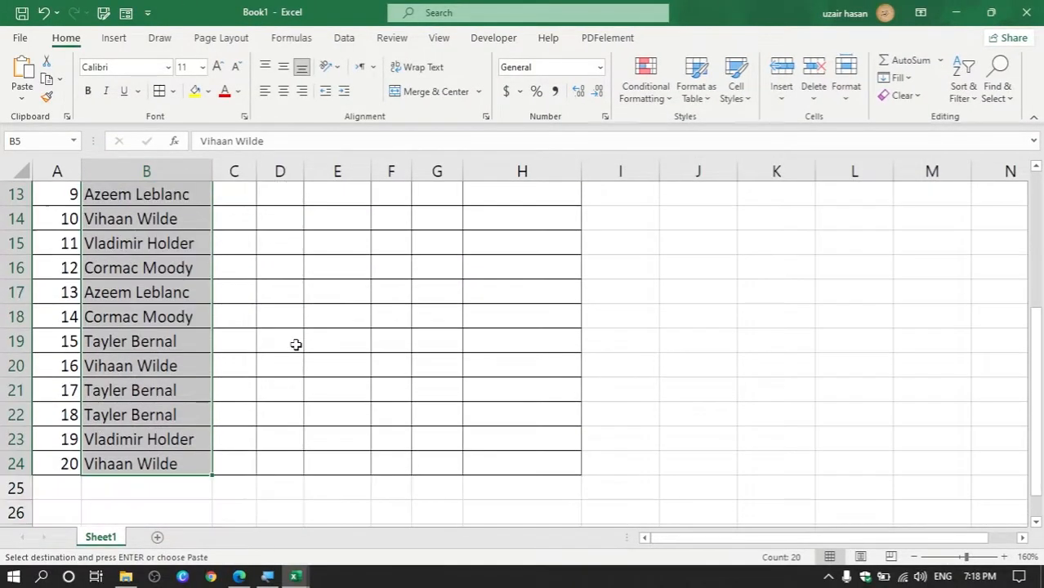
scroll(291, 342, up, 2)
scroll(291, 342, up, 2)
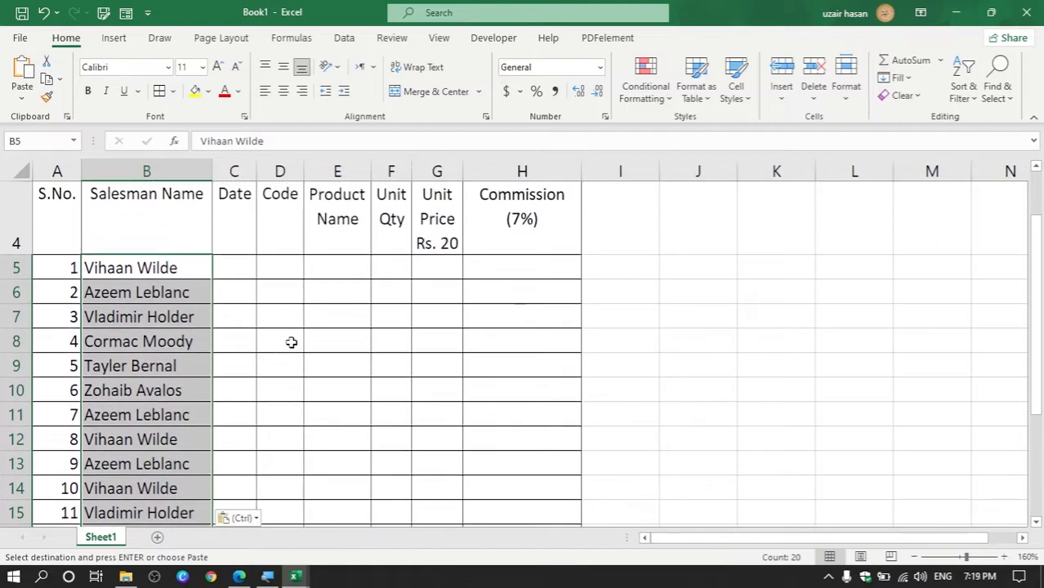
drag(250, 163, 302, 168)
click(280, 291)
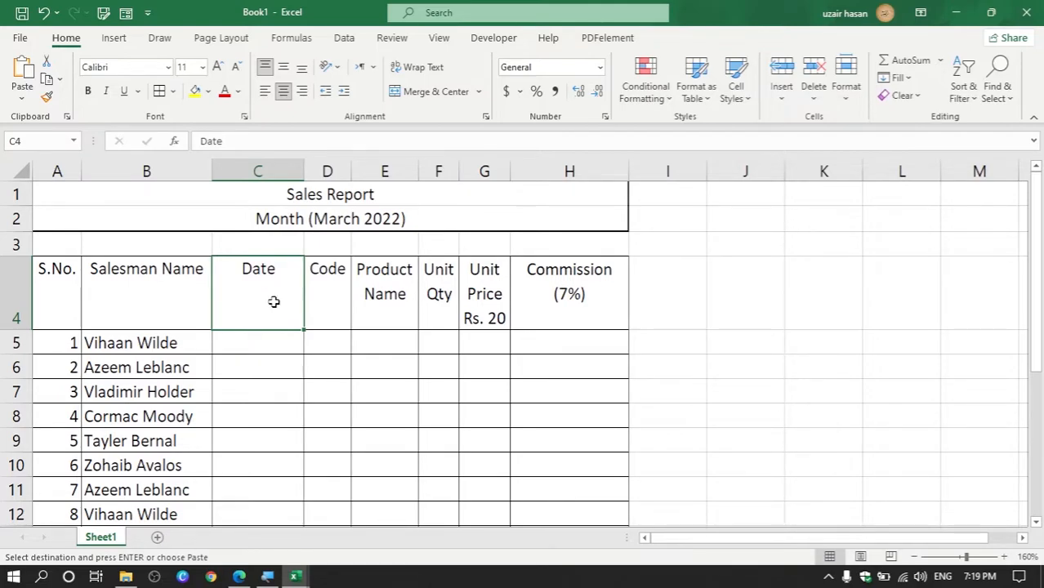
click(279, 343)
click(279, 361)
click(277, 388)
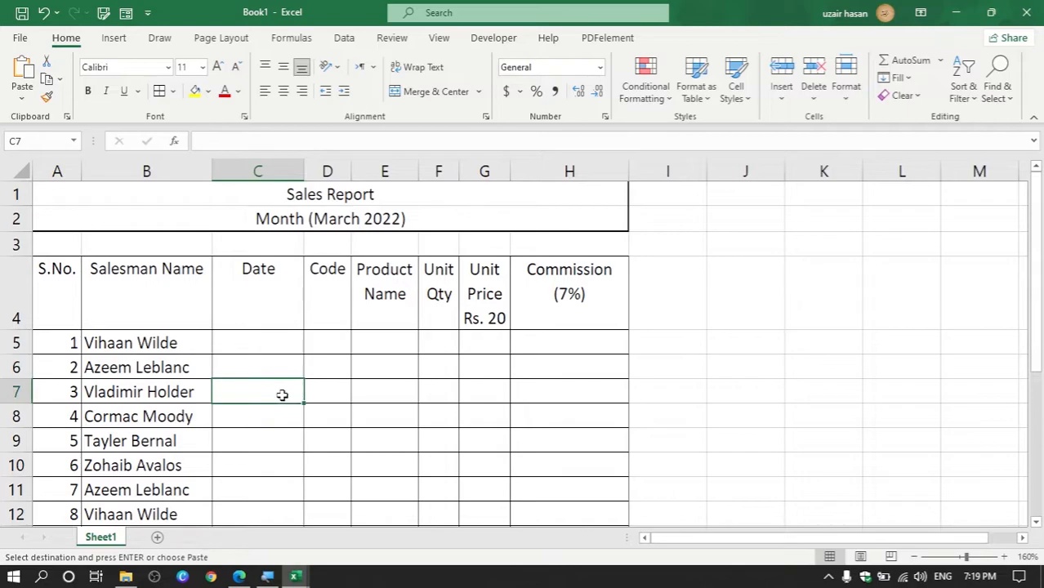
- Copy the dates in C5:C24 of the Sales Report.xlsx workbook
mouse_move(296, 573)
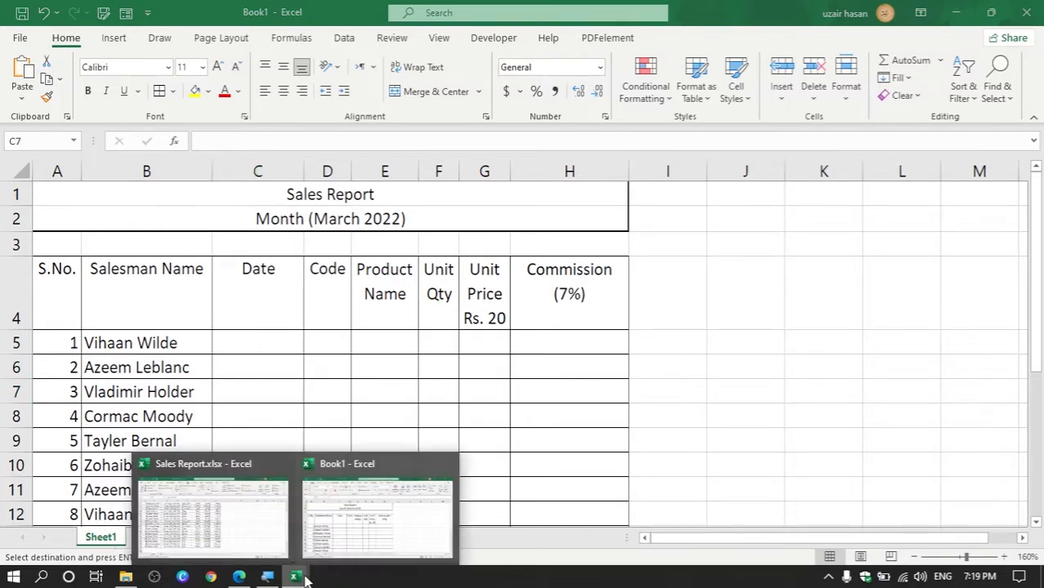
click(214, 506)
drag(219, 296, 229, 484)
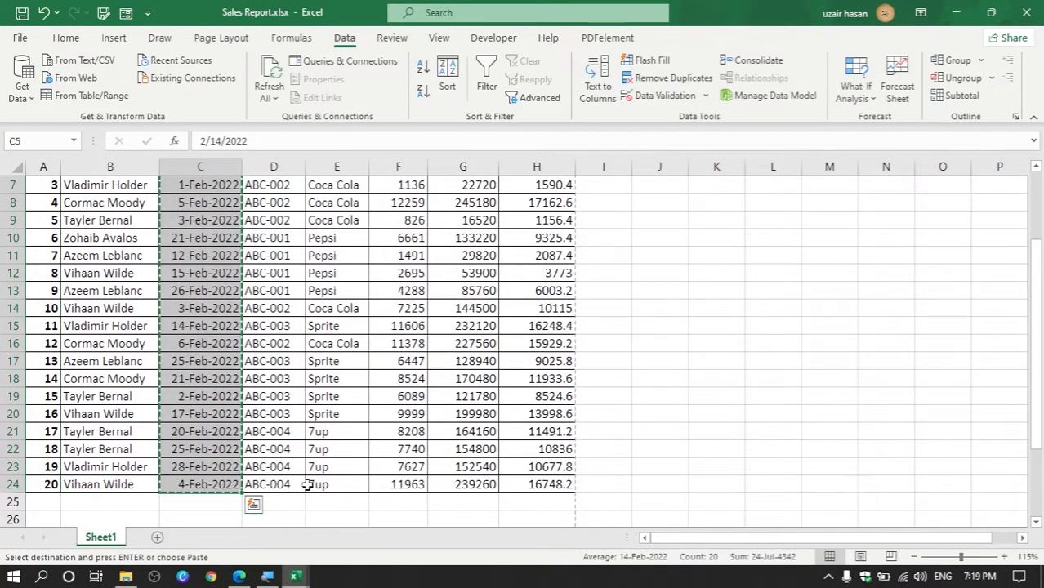
- Return to Book1 and paste the copied dates as values only, starting at C5
mouse_move(297, 577)
click(377, 523)
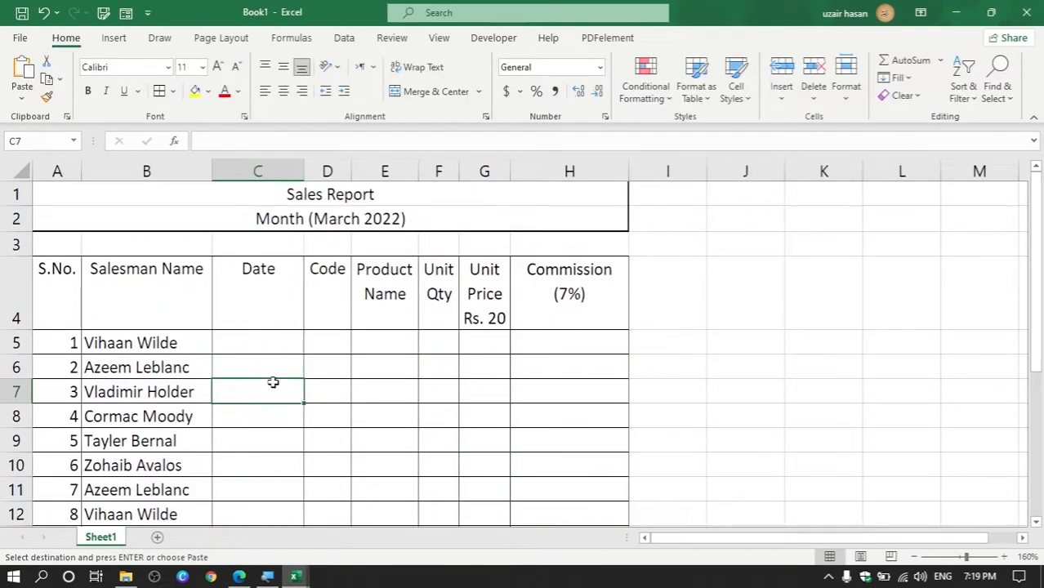
click(266, 338)
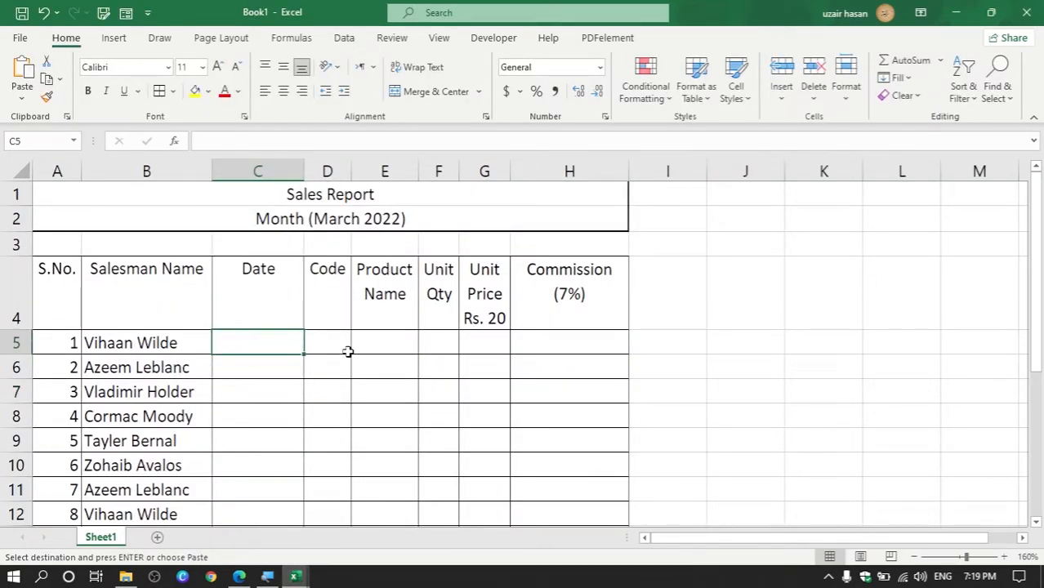
key(ctrl+alt+v)
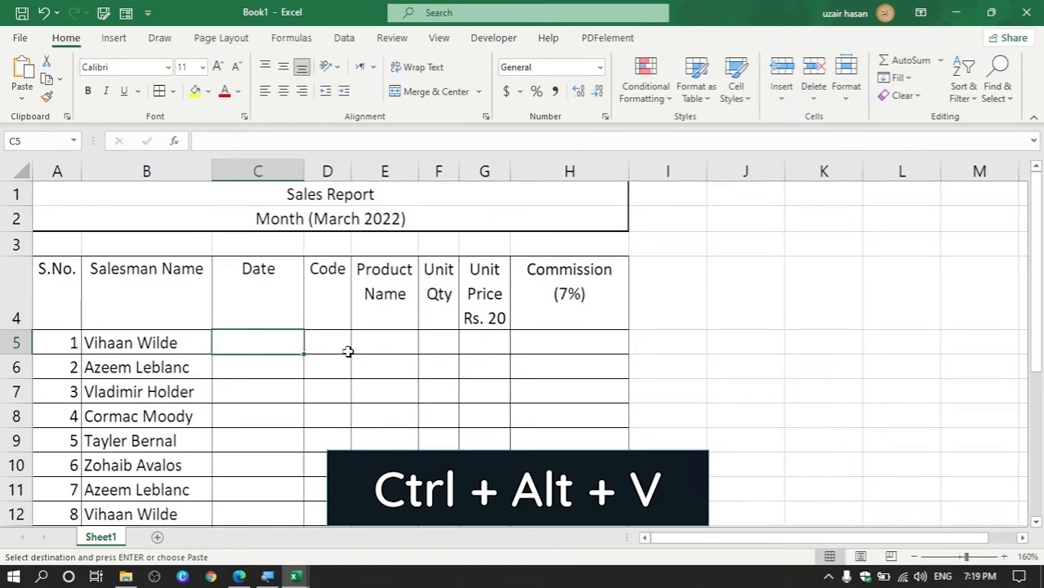
click(636, 209)
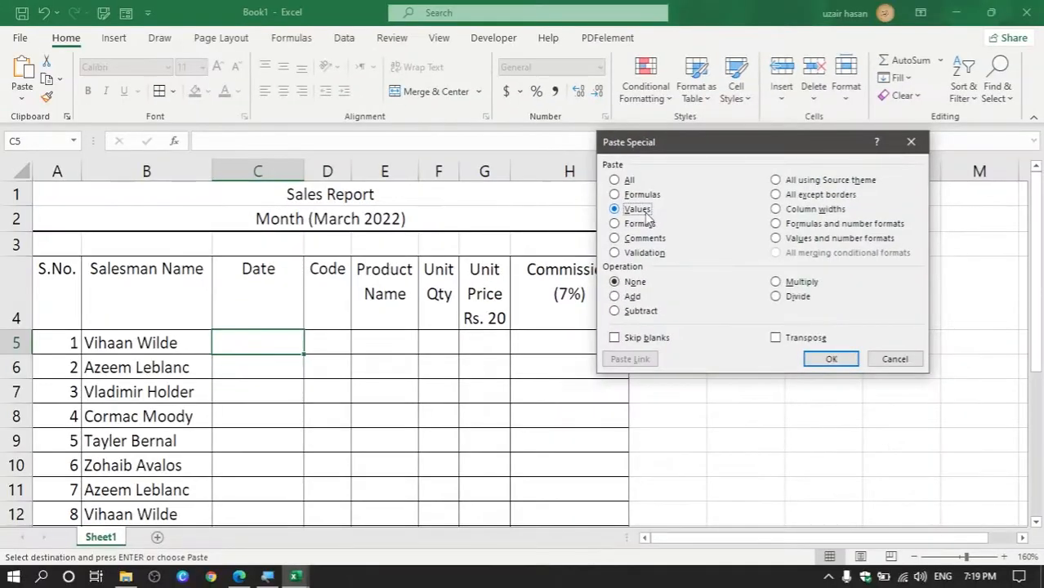
click(830, 359)
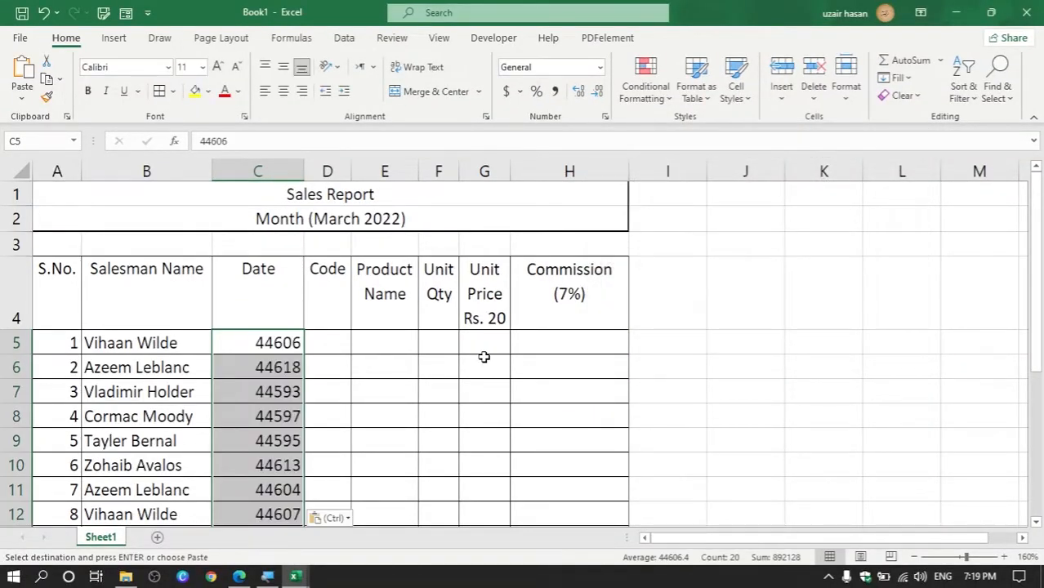
- Format the pasted values in C5:C24 as dates of the type 14-Mar-2012
scroll(484, 357, down, 1)
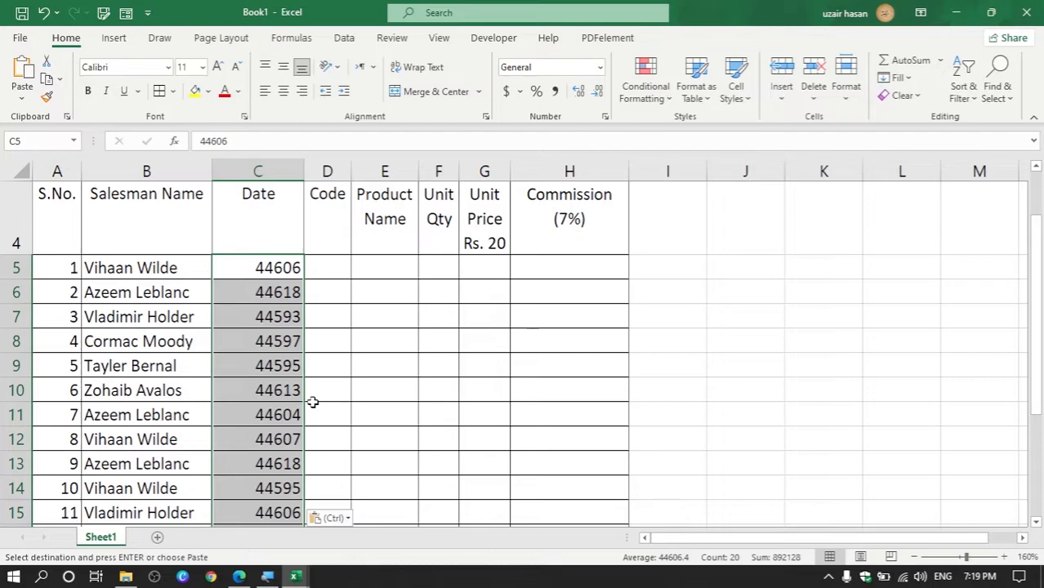
scroll(310, 392, up, 1)
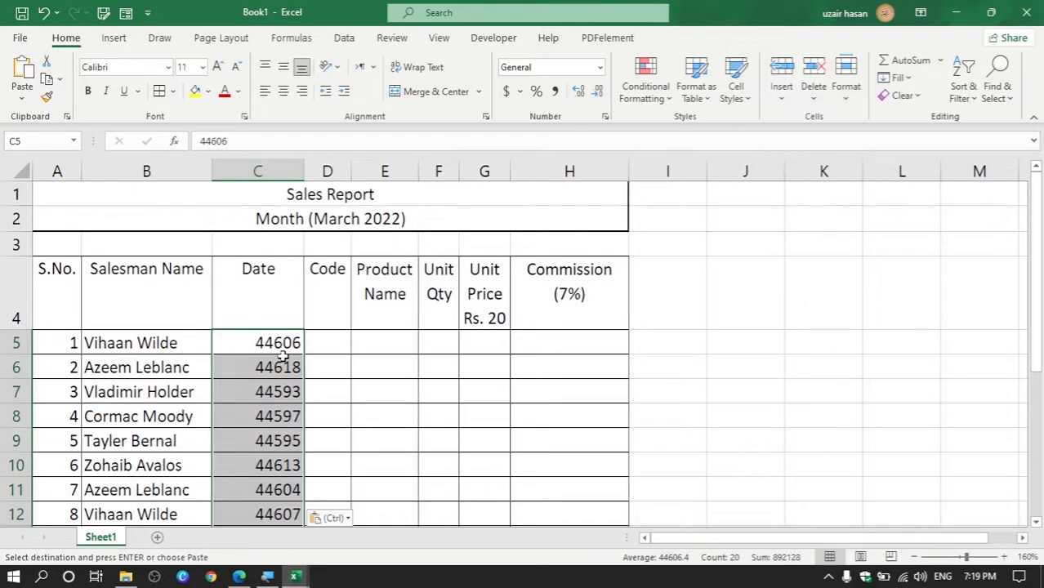
scroll(312, 374, down, 3)
scroll(312, 374, up, 2)
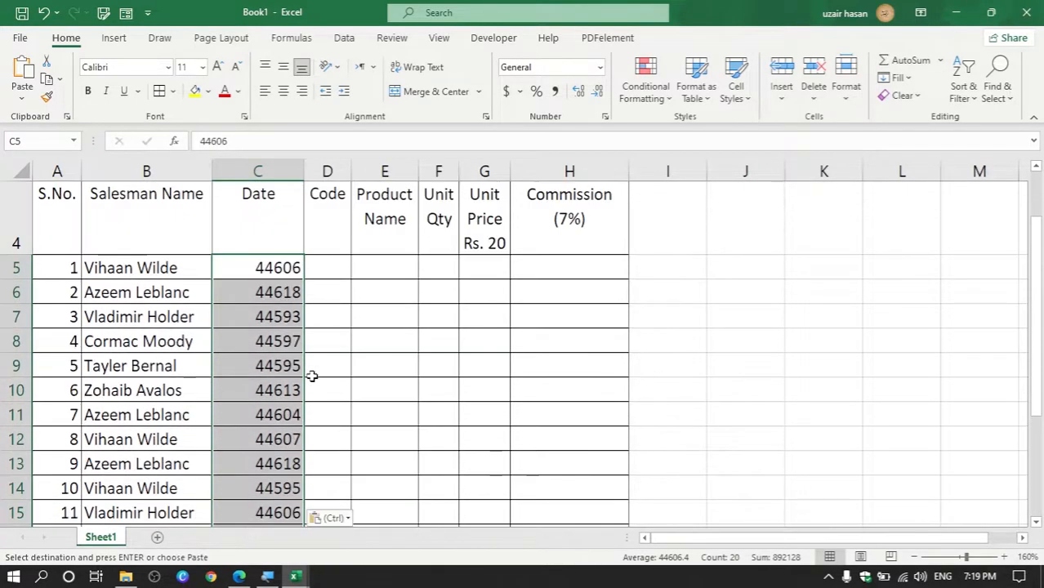
scroll(311, 375, up, 1)
key(ctrl+1)
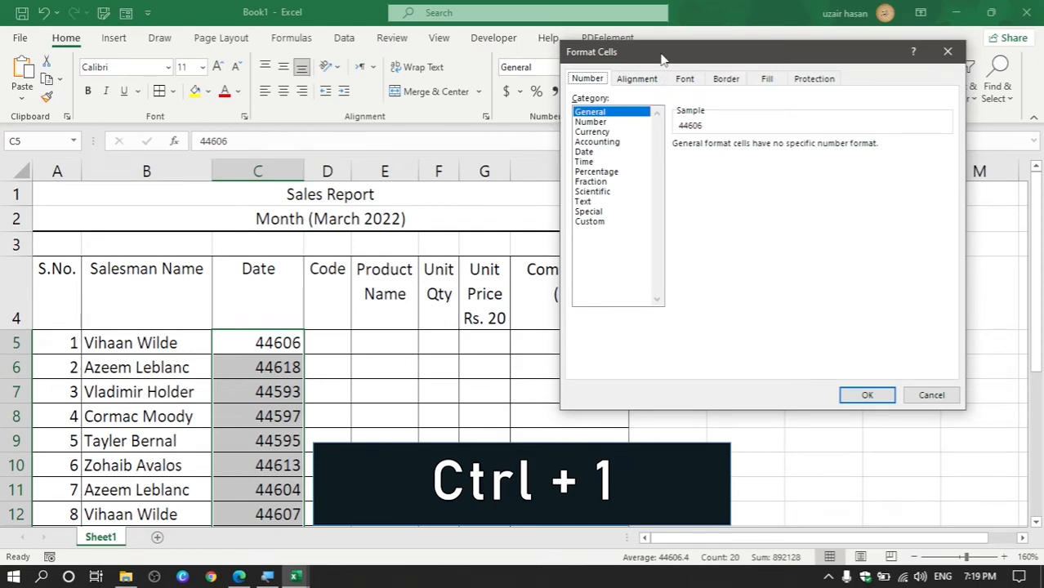
drag(663, 54, 512, 64)
click(434, 162)
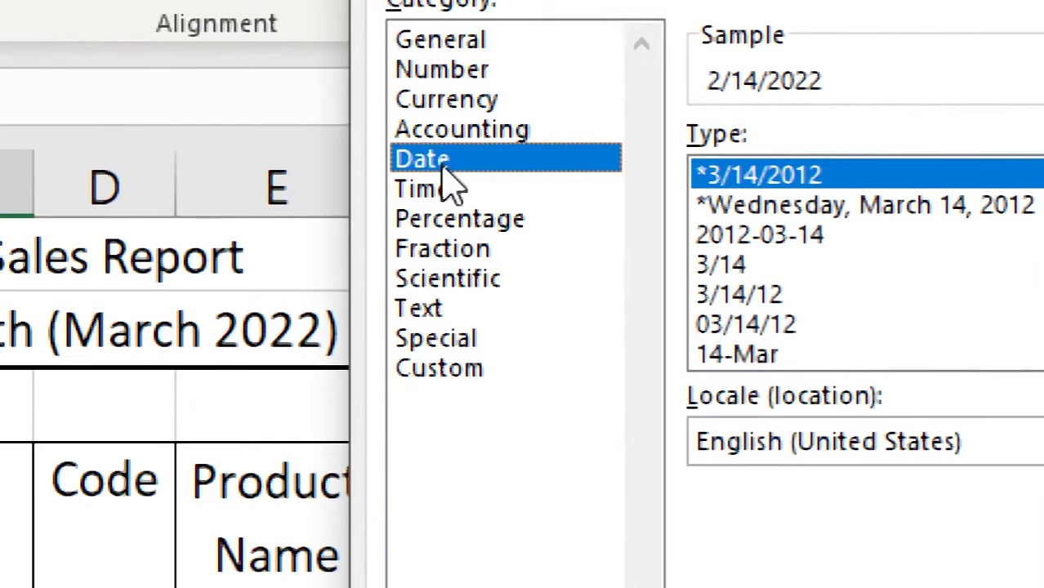
click(664, 235)
scroll(663, 245, down, 4)
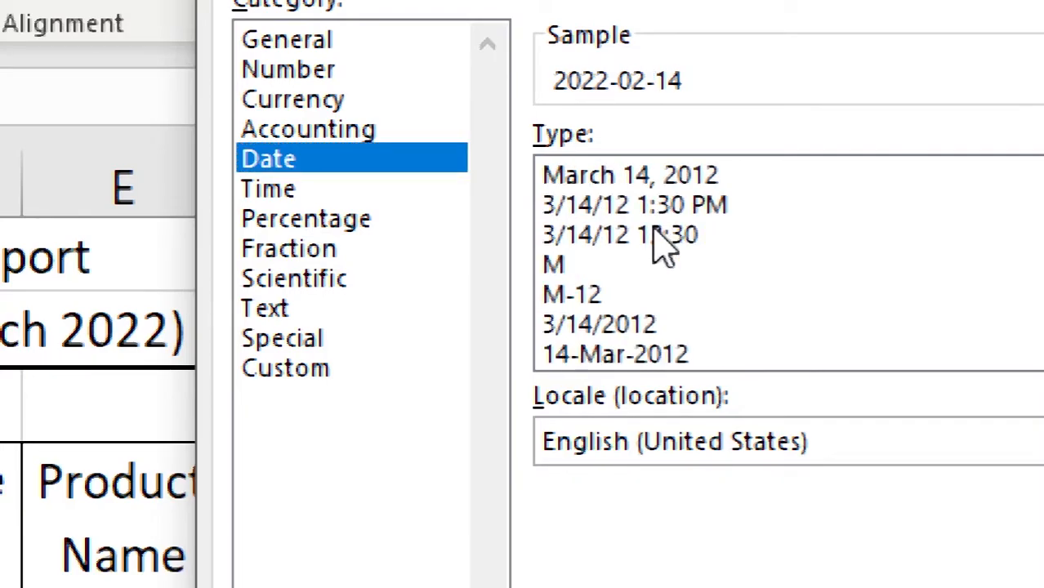
click(636, 361)
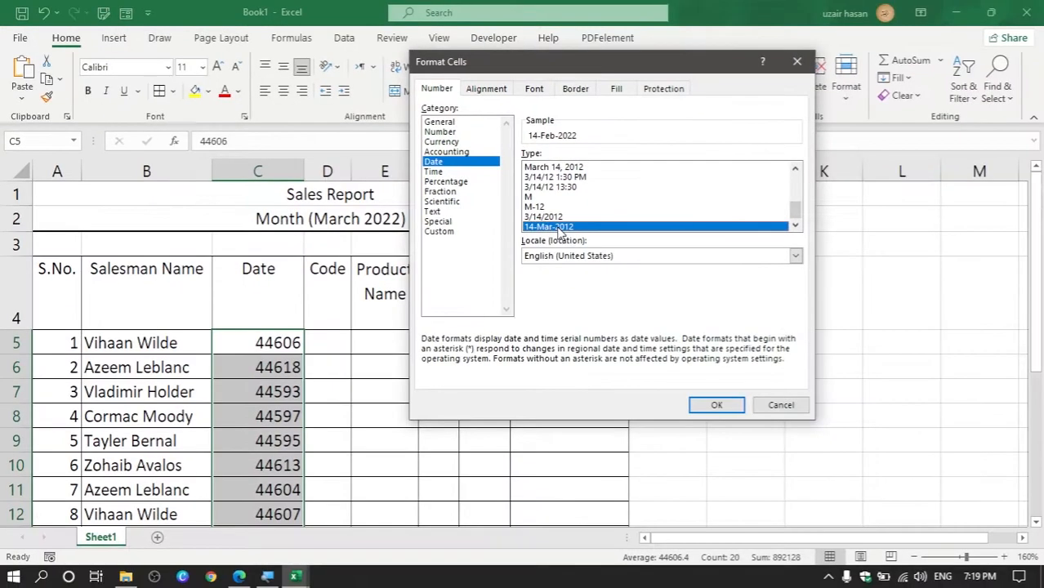
click(717, 401)
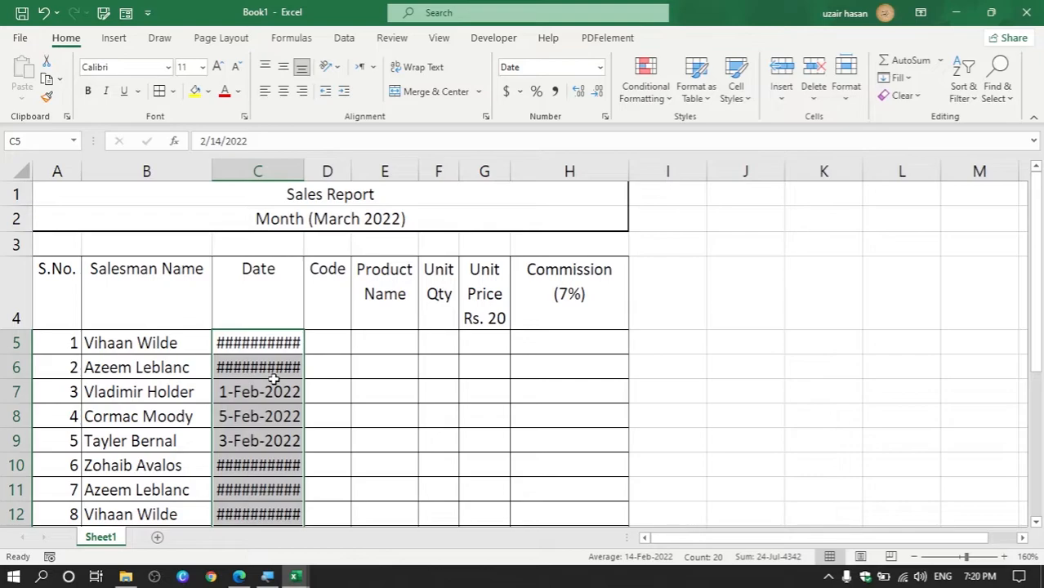
- Widen the Date column until the full dates fit, and make the Code column slightly wider
drag(301, 174, 319, 173)
scroll(346, 311, down, 1)
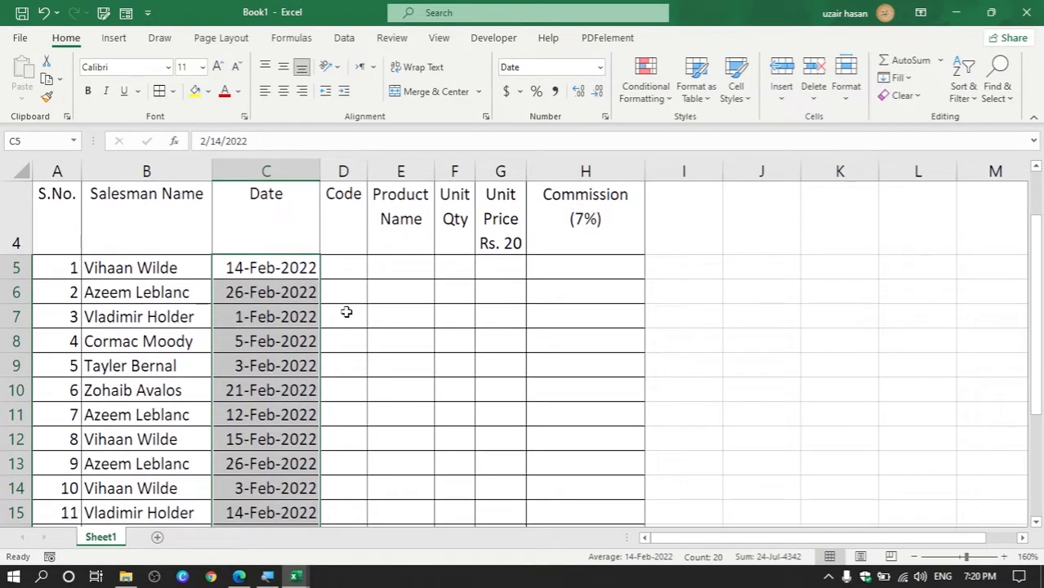
scroll(346, 312, down, 2)
scroll(351, 318, up, 2)
click(284, 266)
scroll(217, 292, up, 1)
scroll(218, 292, up, 1)
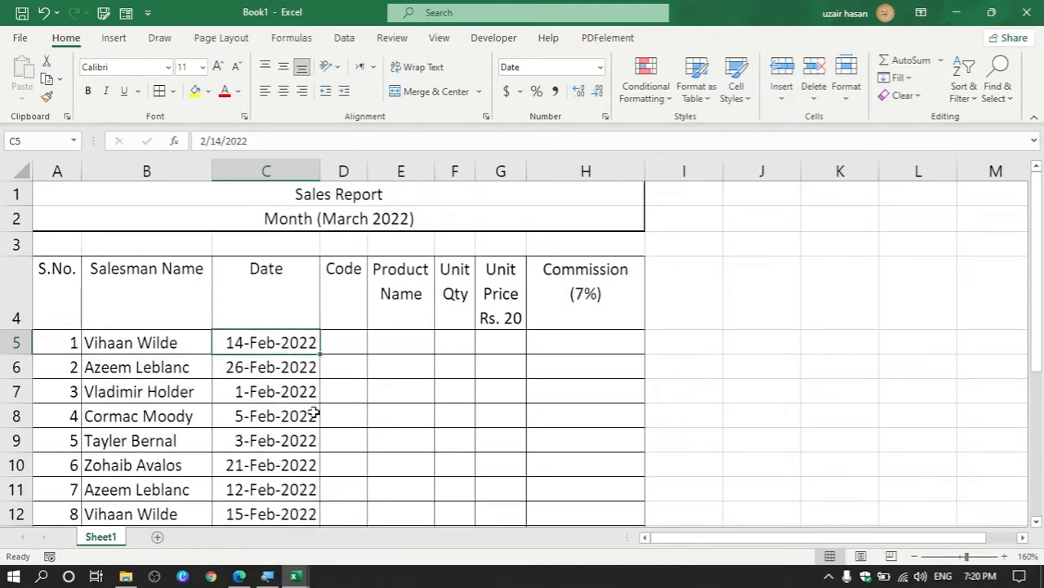
drag(368, 173, 388, 172)
click(372, 298)
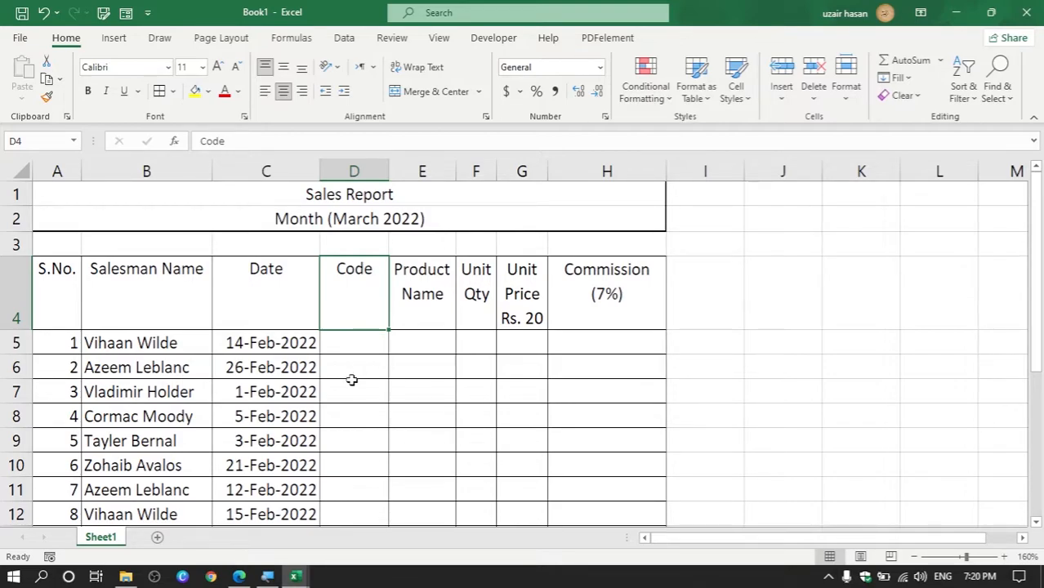
click(127, 297)
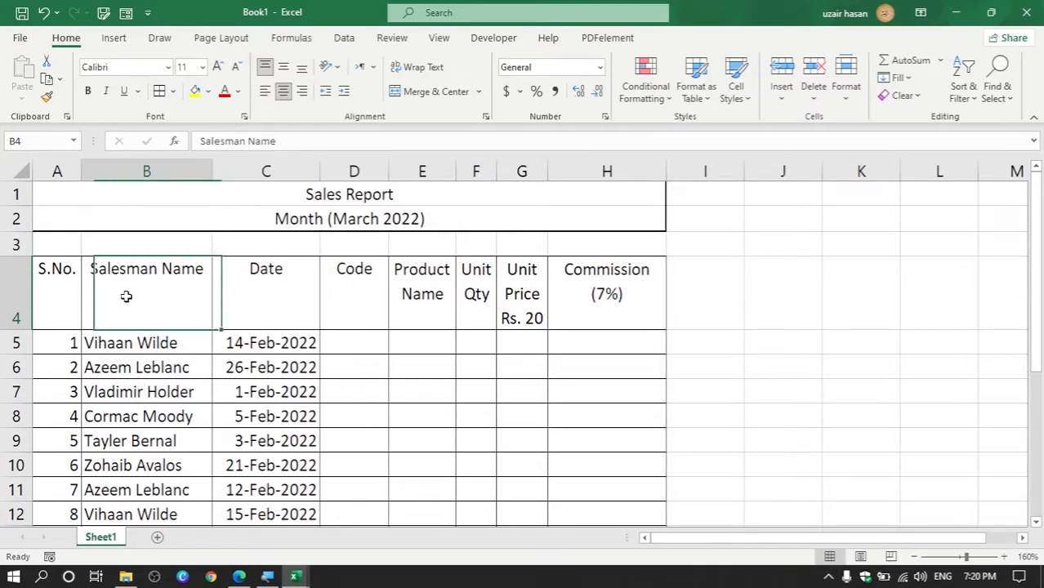
click(247, 290)
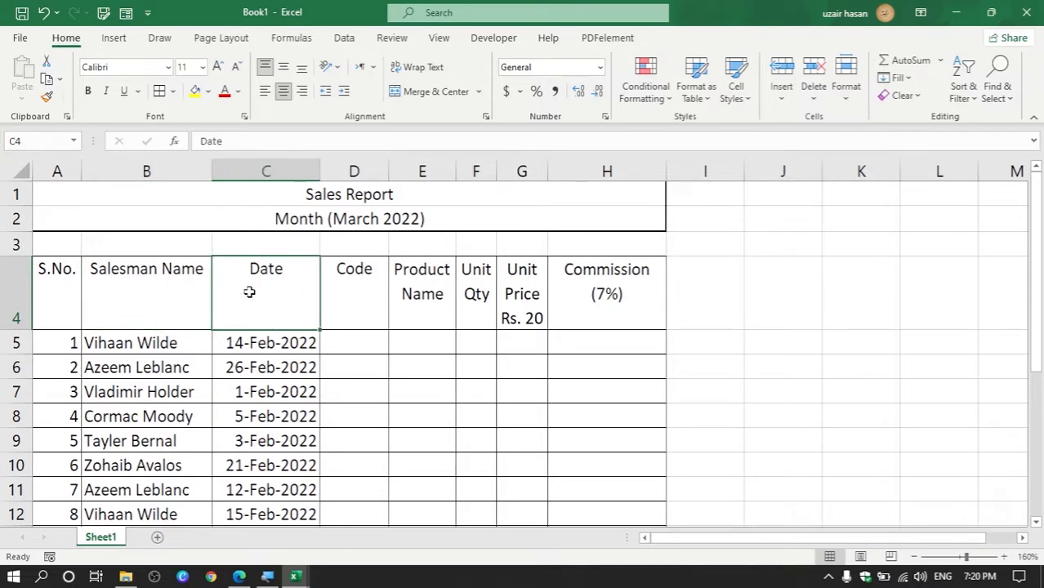
click(346, 303)
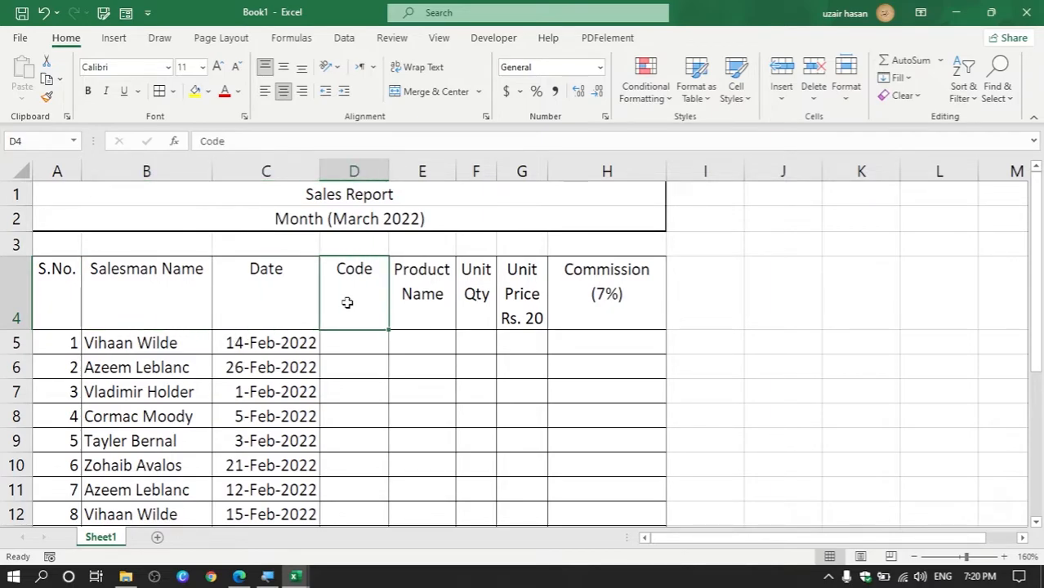
click(421, 304)
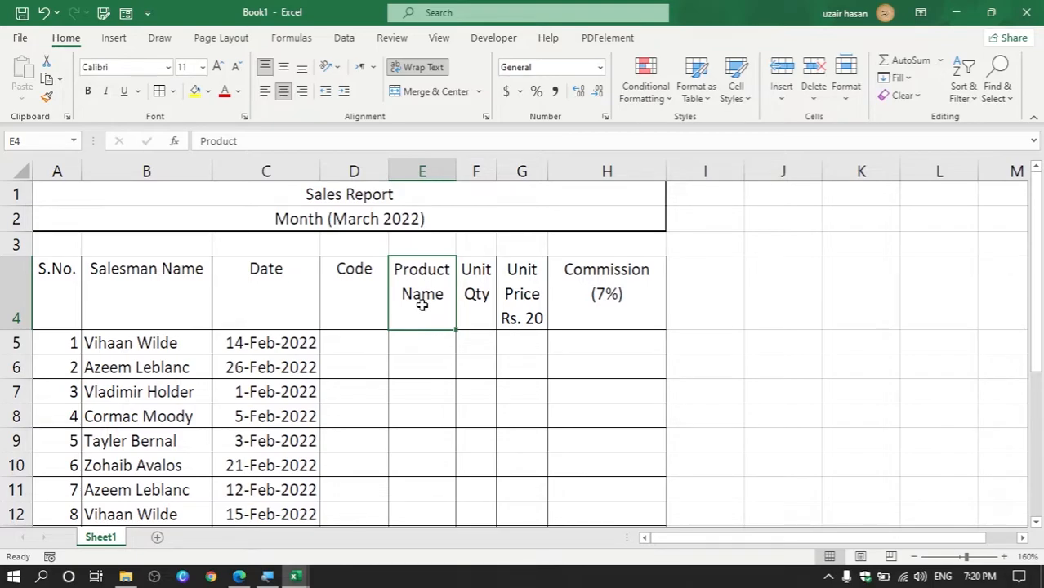
click(481, 312)
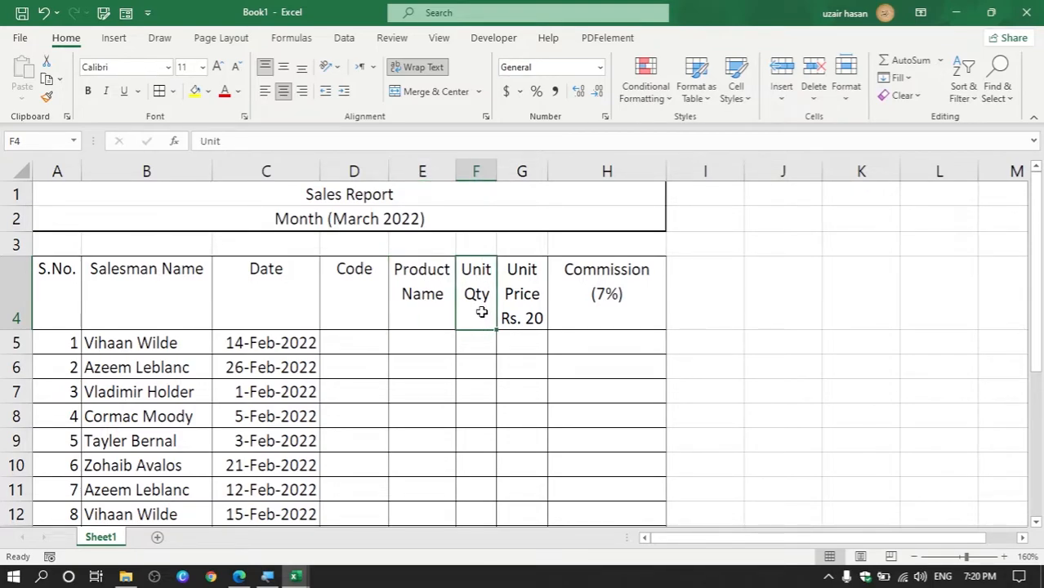
- Widen the Unit Qty column and make the Code column slightly wider
click(526, 313)
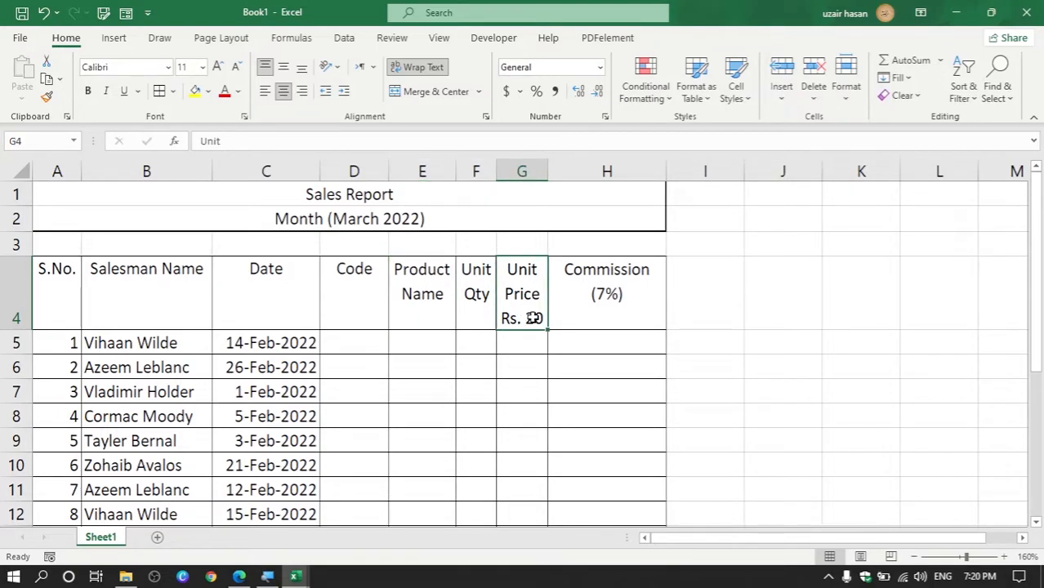
click(623, 313)
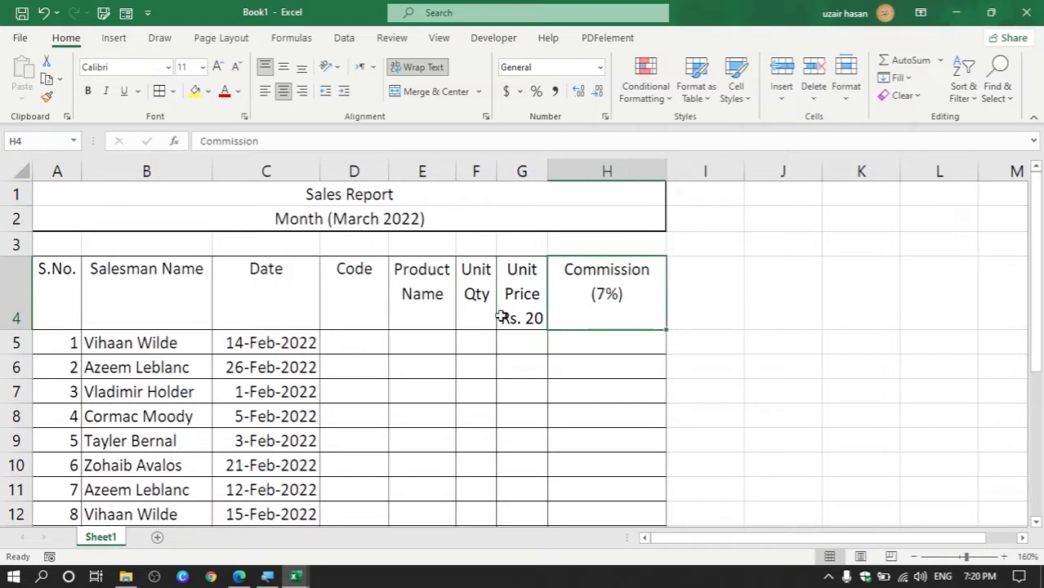
click(126, 310)
drag(492, 172, 520, 175)
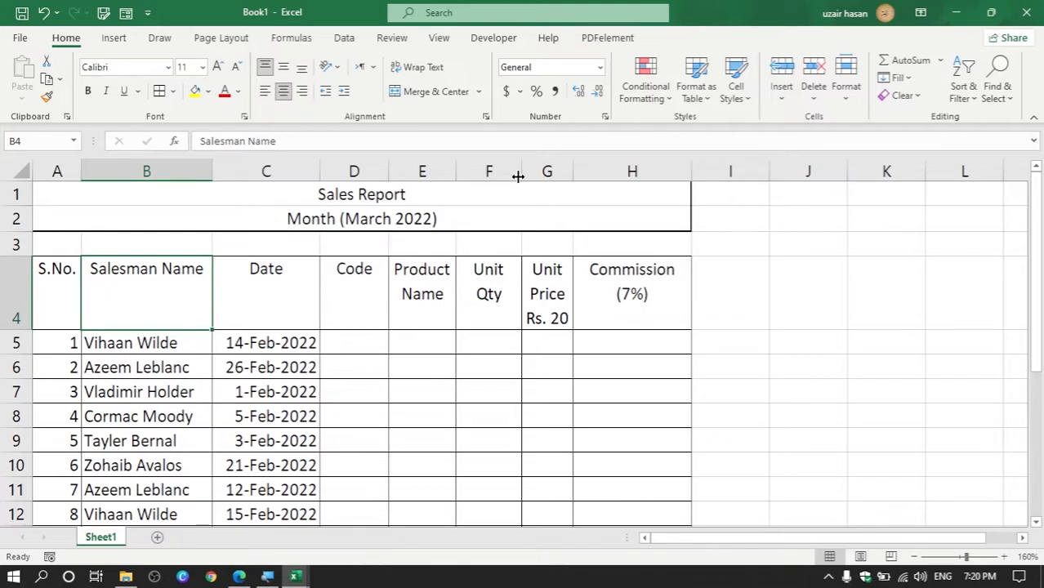
click(356, 321)
drag(346, 347, 349, 429)
drag(389, 171, 401, 171)
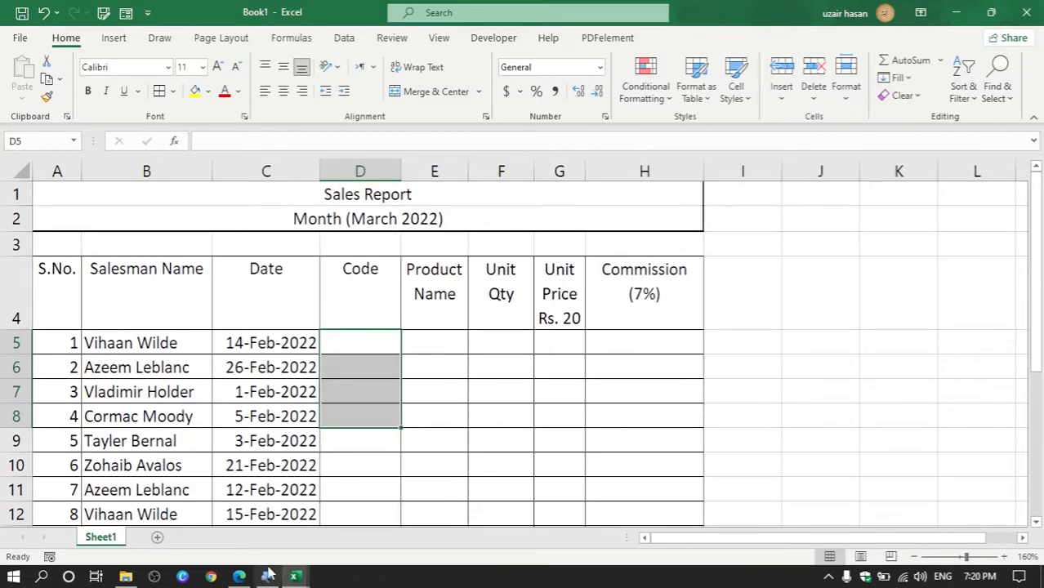
- Switch to the Sales Report.xlsx workbook and copy the product codes in D5:D24
click(294, 576)
click(242, 522)
scroll(310, 343, up, 2)
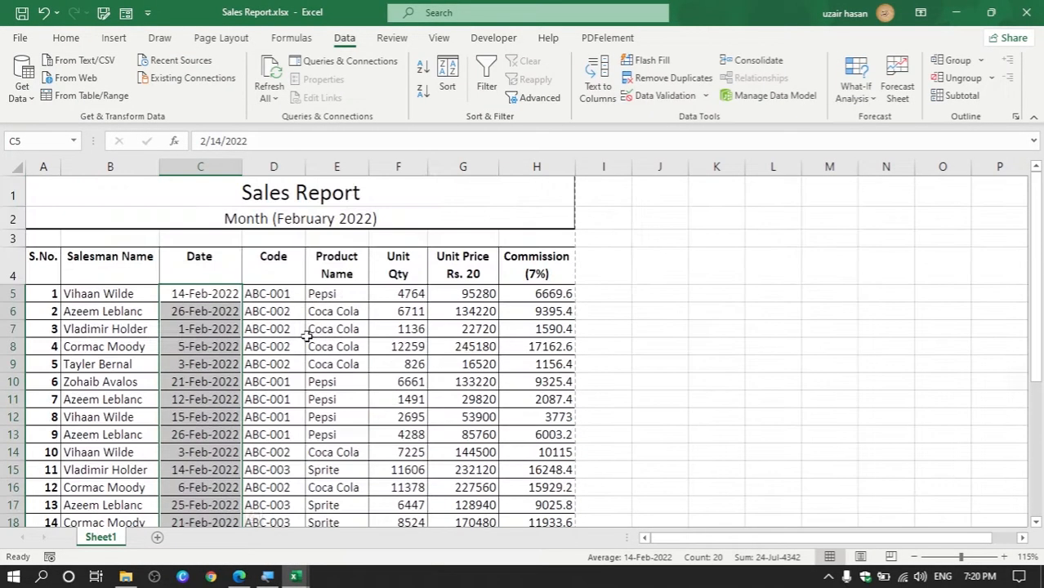
drag(293, 298, 290, 488)
key(ctrl+c)
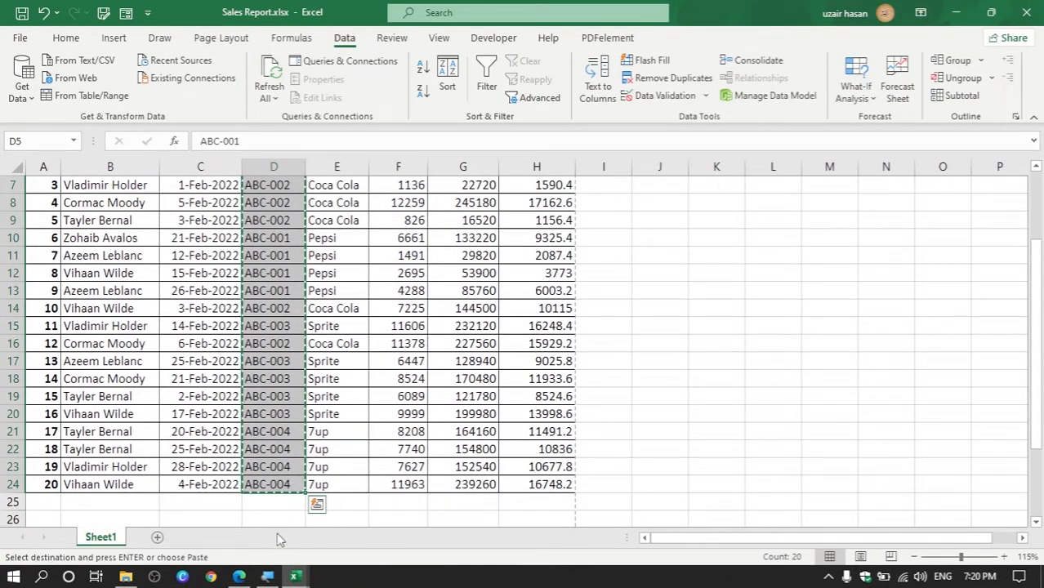
- Return to Book1 and paste the copied codes as values only, starting at D5
mouse_move(294, 568)
click(367, 544)
mouse_move(351, 343)
mouse_down()
mouse_move(333, 401)
mouse_move(353, 350)
mouse_up()
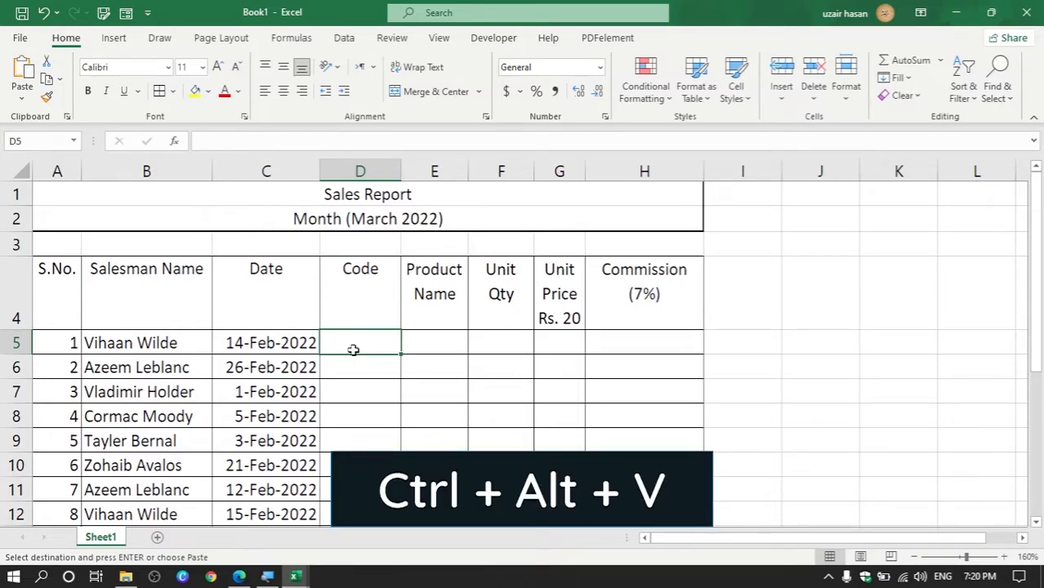
key(ctrl+alt+v)
click(464, 221)
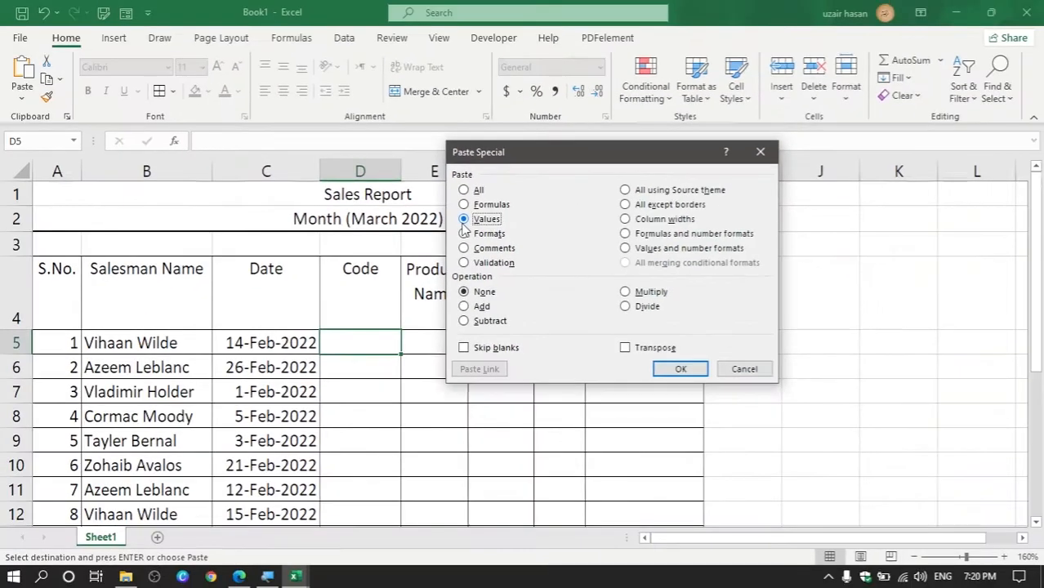
click(692, 368)
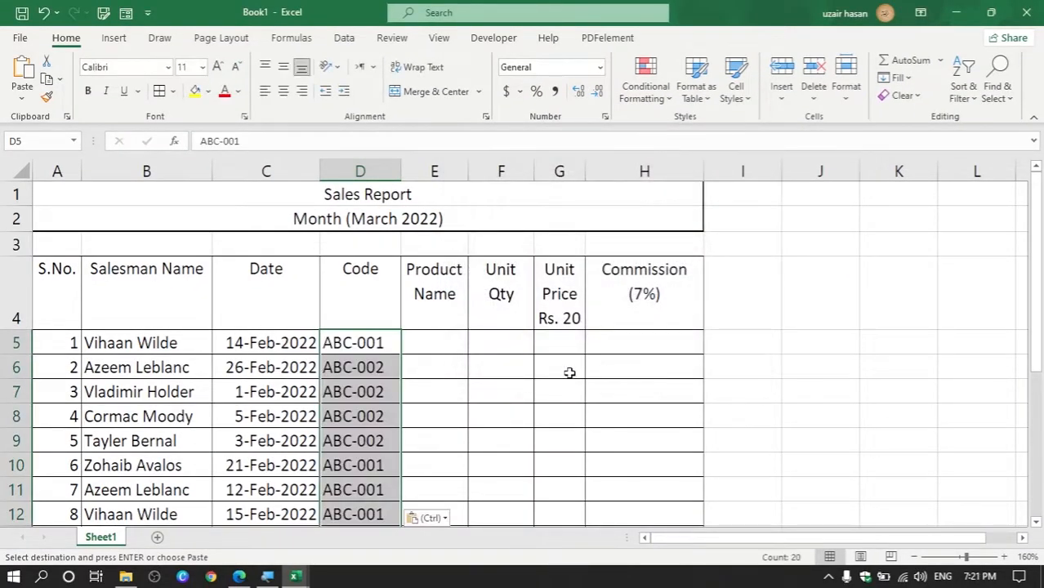
scroll(501, 352, down, 4)
scroll(499, 349, up, 4)
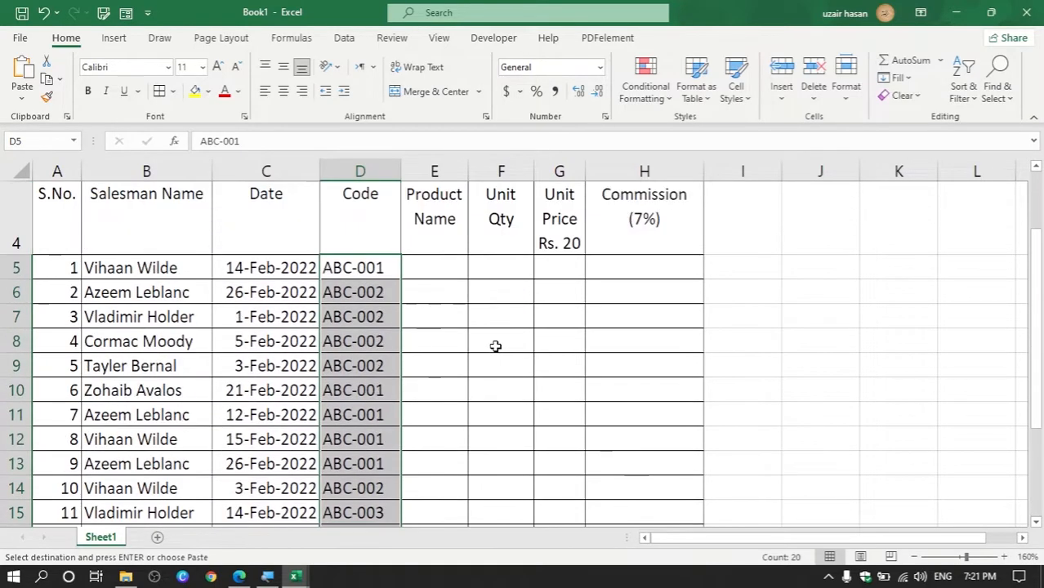
- Widen the Product Name column to about twice its width
click(442, 343)
drag(470, 170, 540, 173)
click(182, 301)
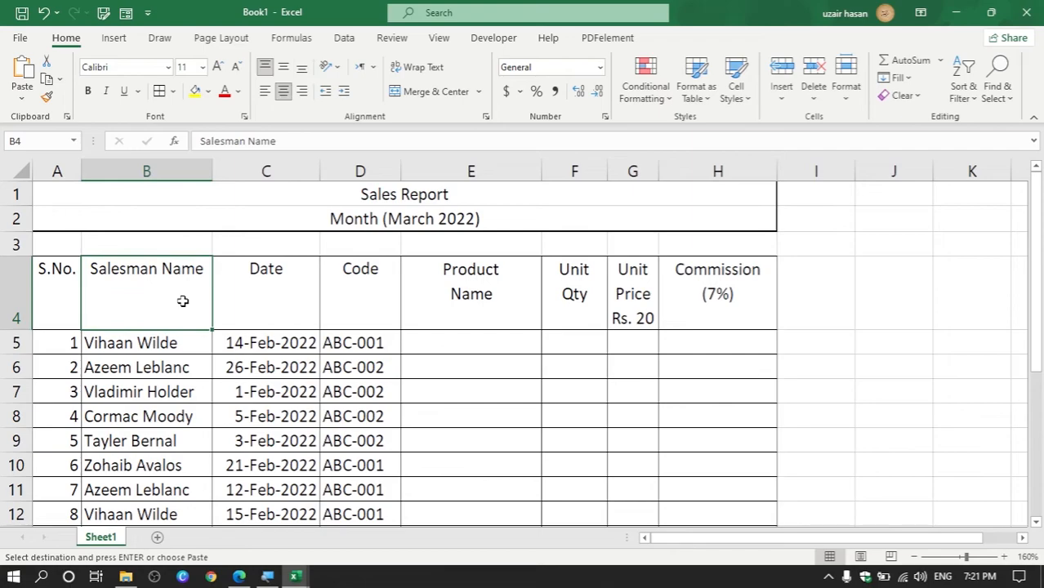
click(472, 303)
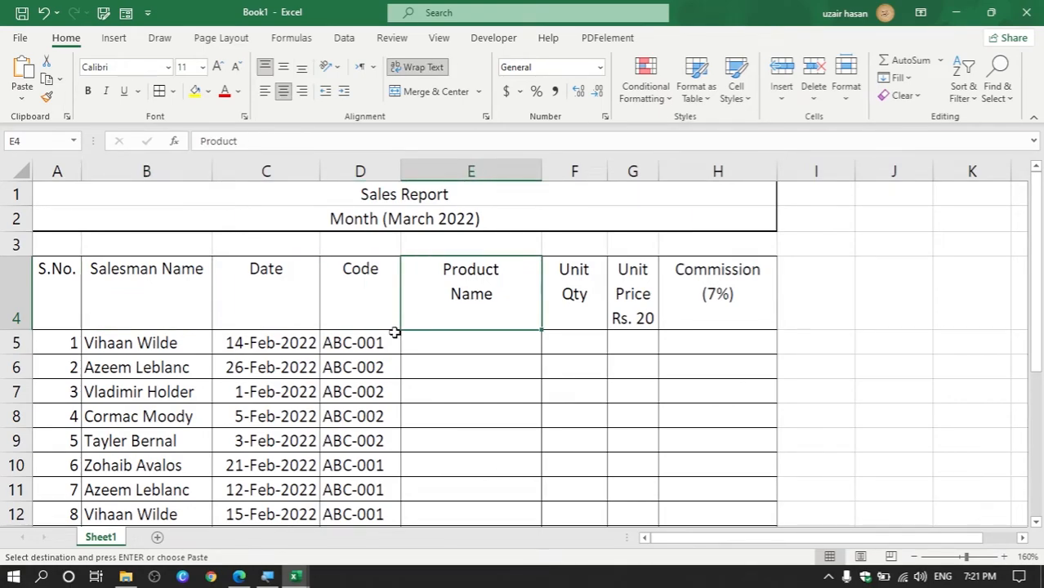
- Switch to the Sales Report.xlsx workbook and copy the product names in E5:E24
click(442, 420)
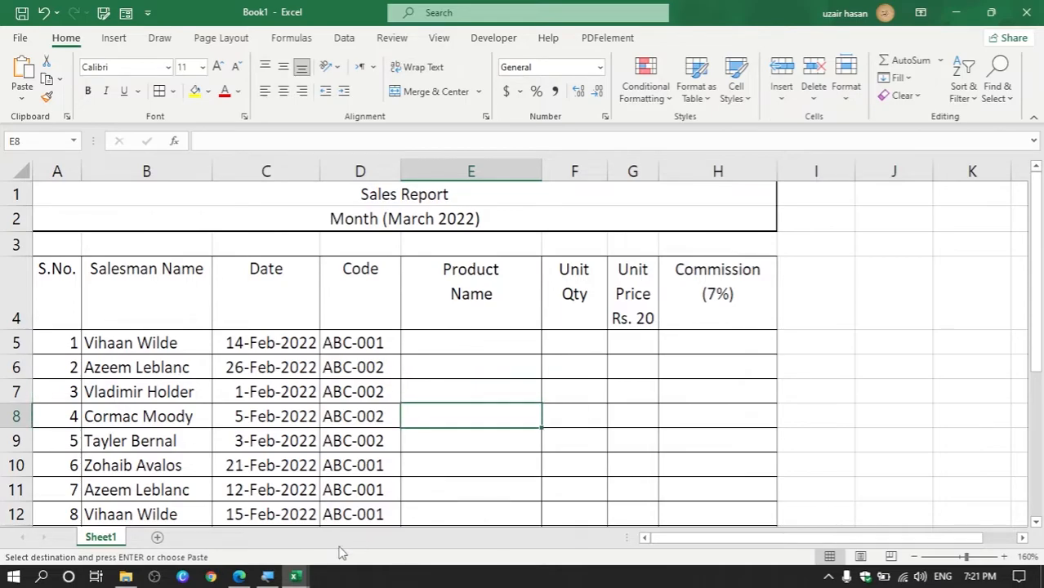
click(233, 513)
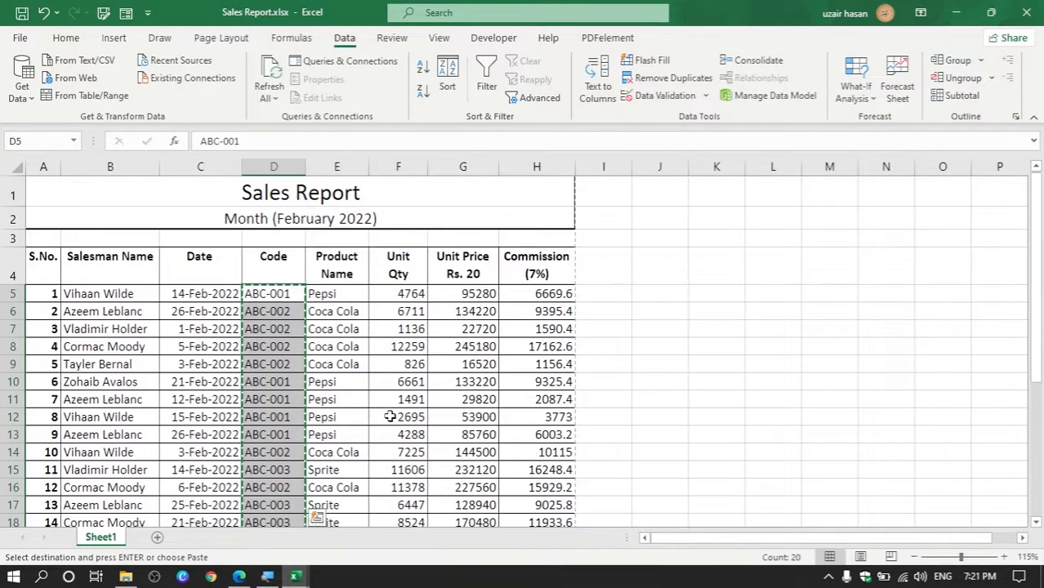
drag(345, 296, 350, 483)
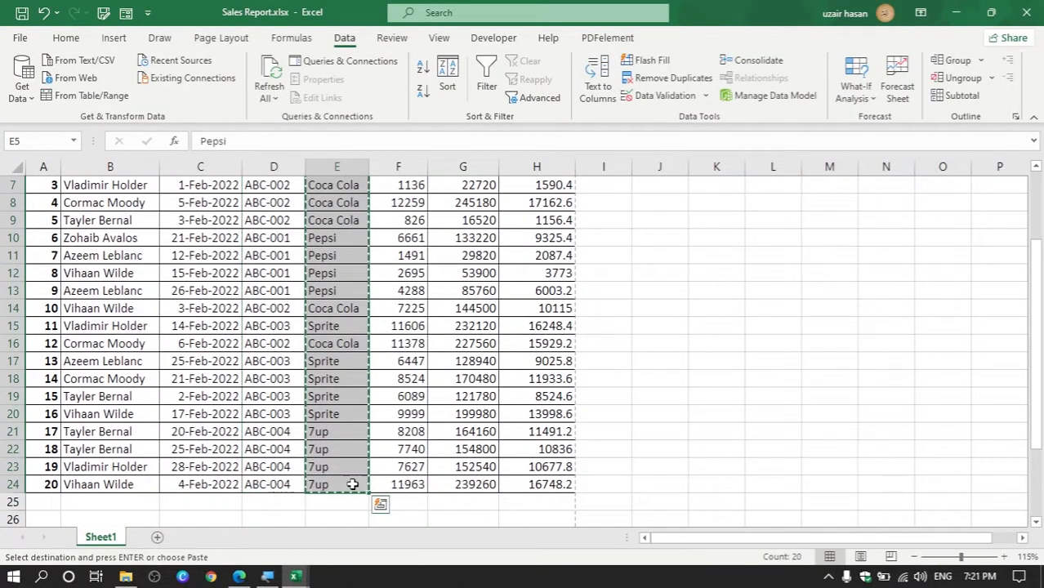
- Paste the product names into Book1 as values only, starting at E5, and narrow the Product Name column slightly
mouse_move(296, 575)
click(376, 503)
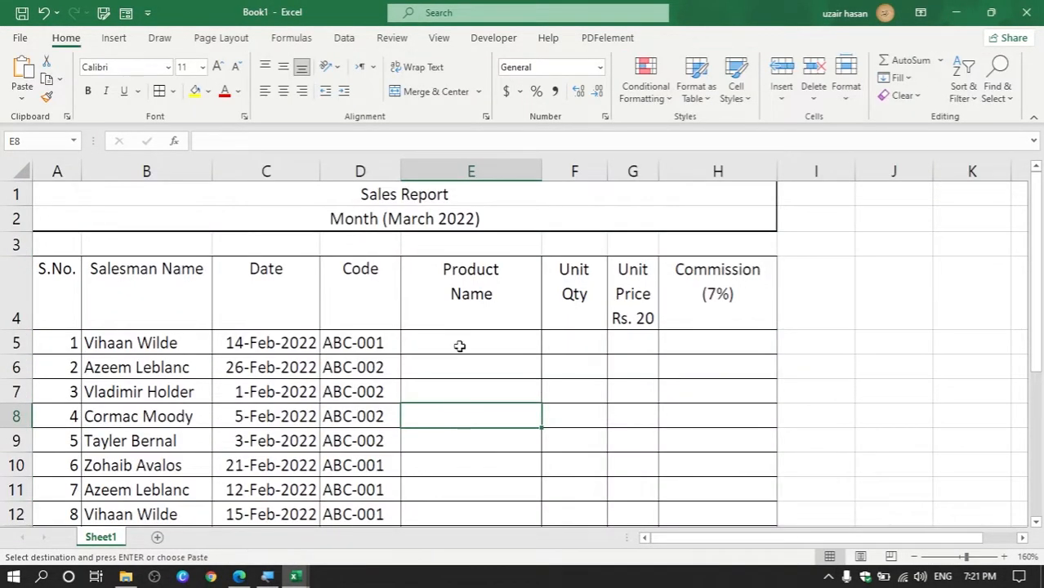
click(460, 343)
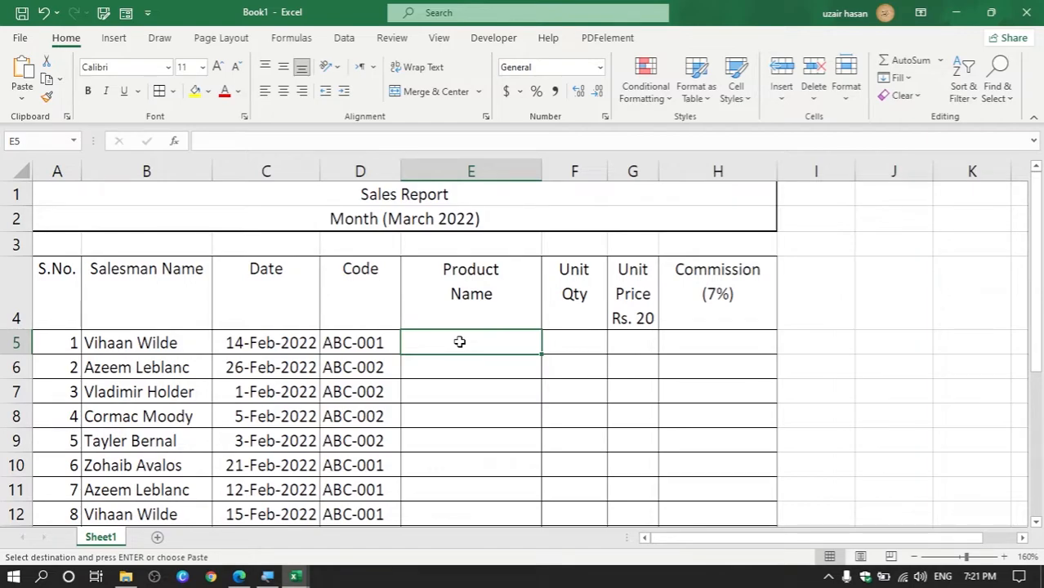
key(ctrl+alt+v)
click(486, 219)
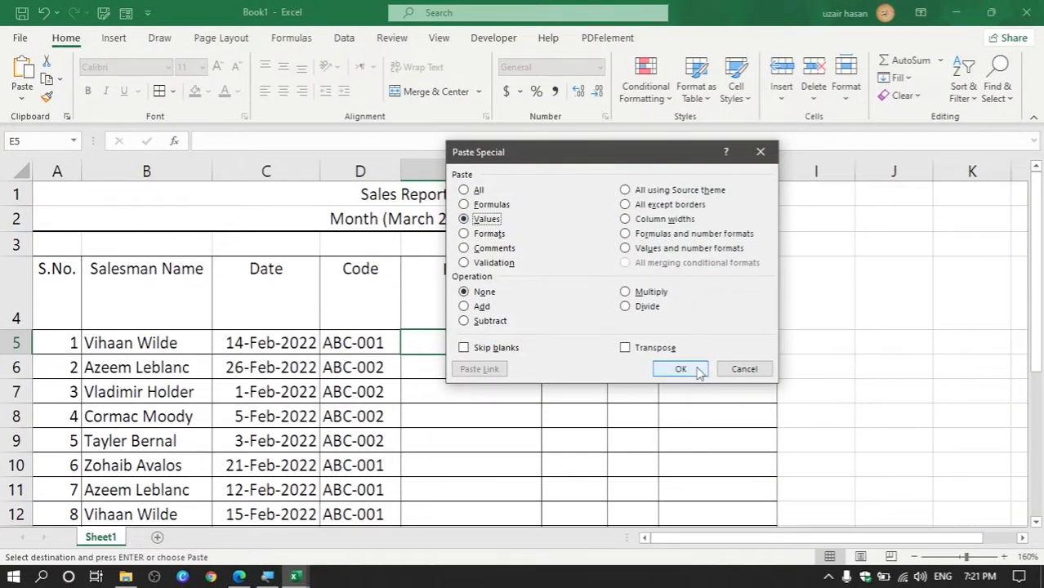
click(693, 370)
drag(529, 179, 529, 180)
click(550, 336)
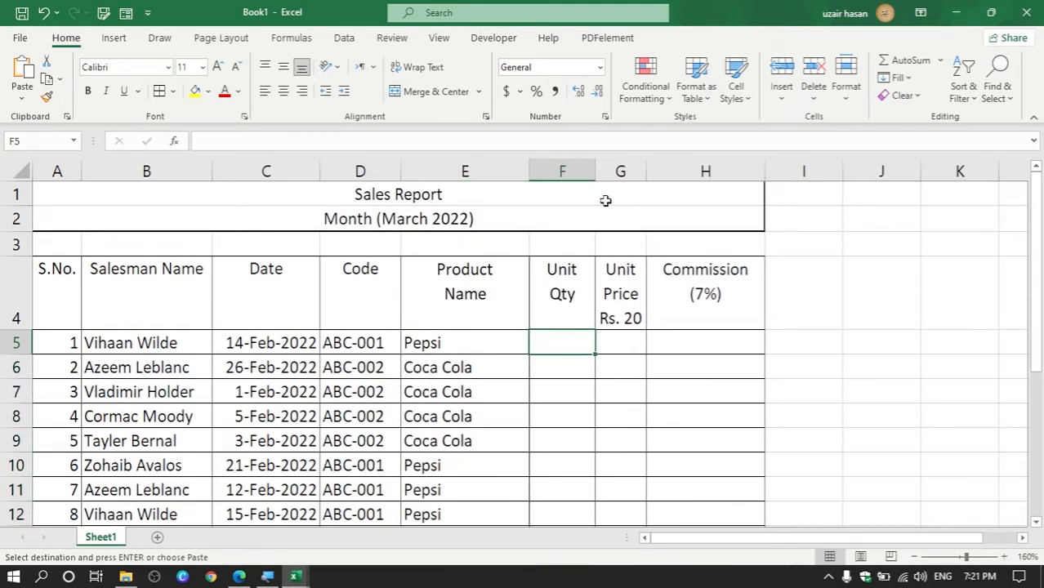
click(197, 349)
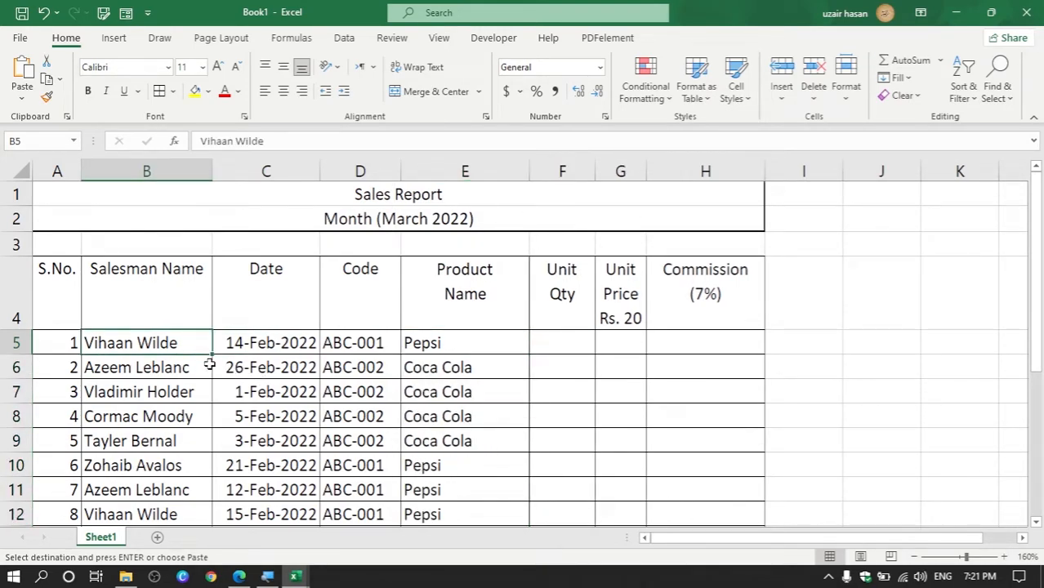
click(343, 348)
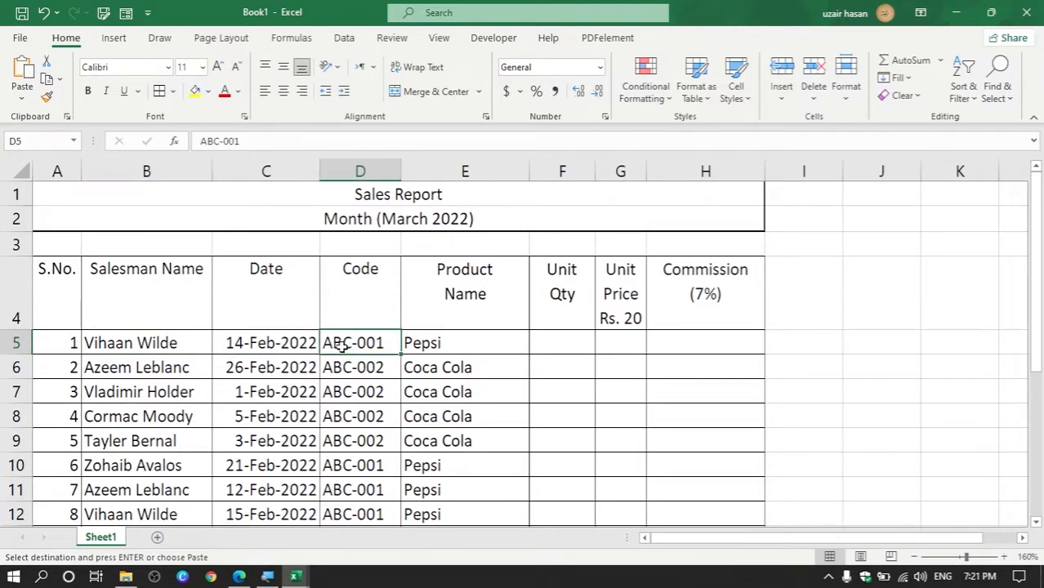
click(457, 350)
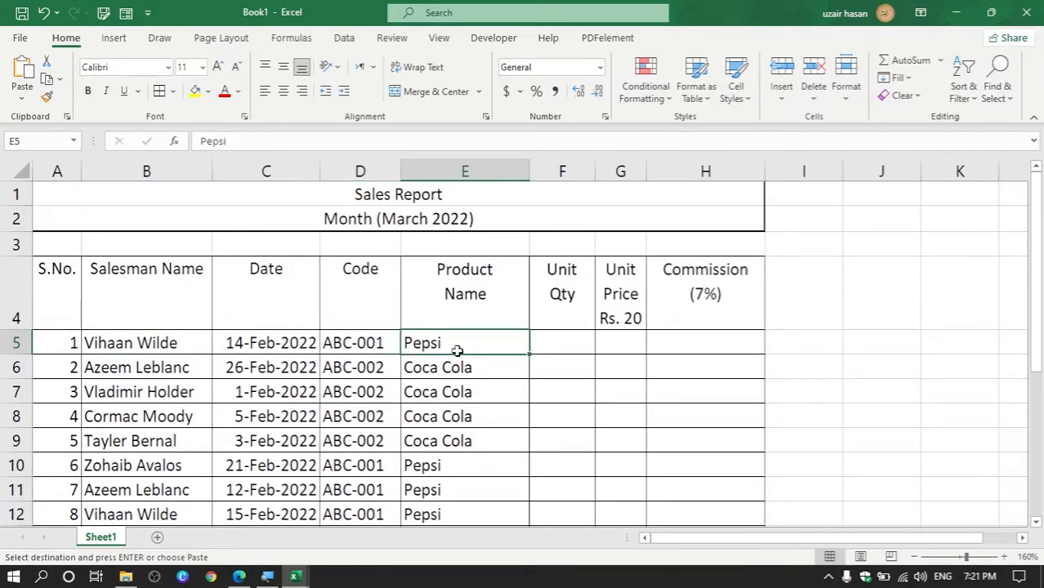
click(572, 346)
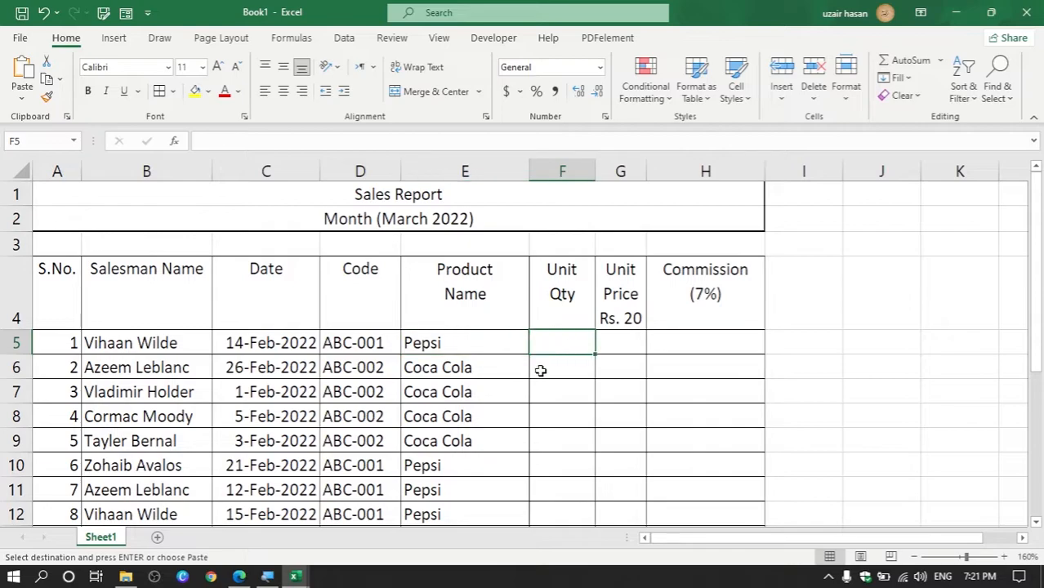
click(260, 344)
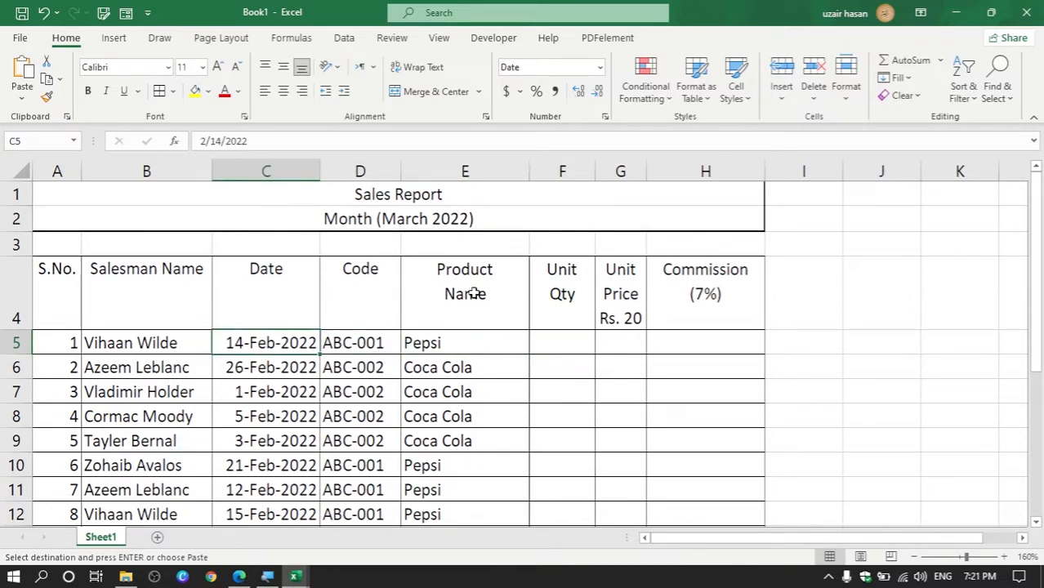
- Switch to the Sales Report.xlsx workbook and copy the unit quantities in F5:F24
click(568, 343)
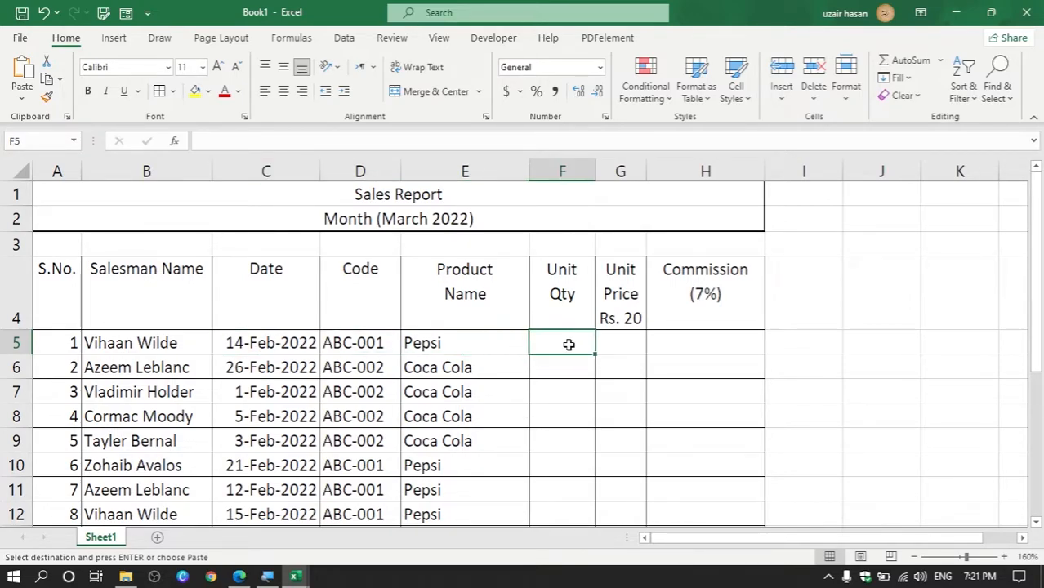
click(295, 576)
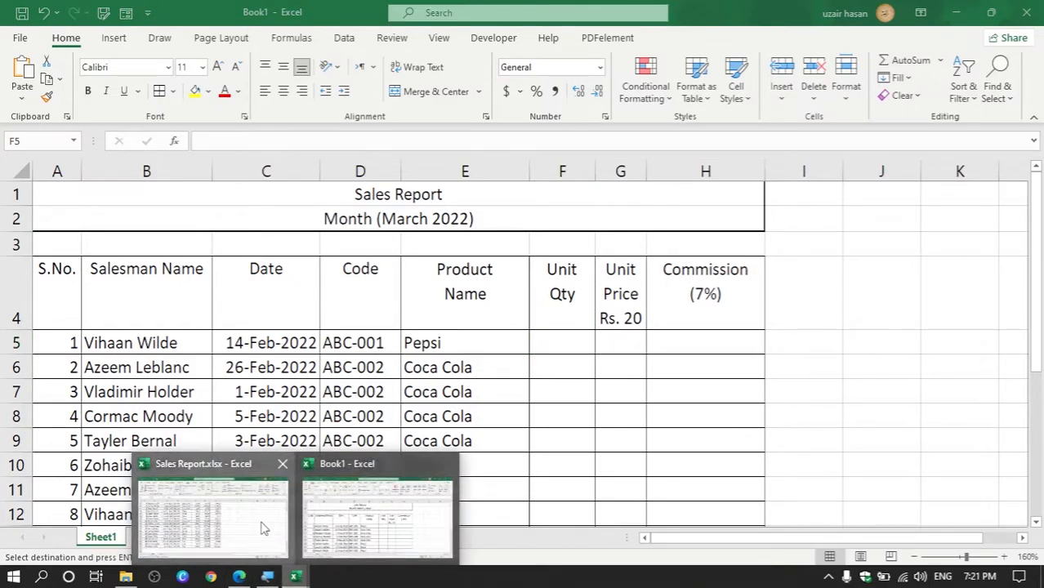
click(263, 528)
scroll(410, 408, up, 2)
drag(412, 294, 424, 485)
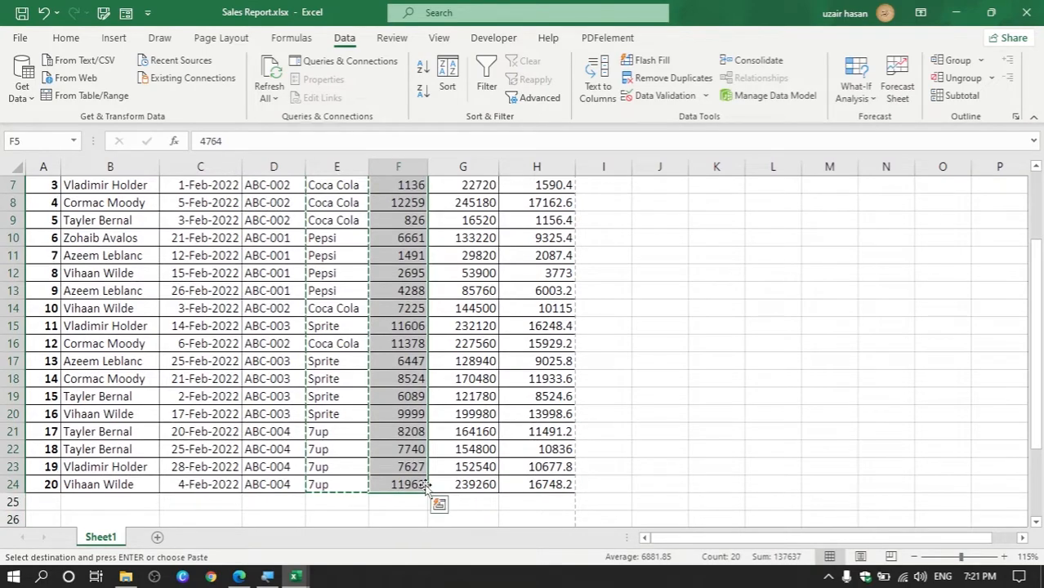
key(ctrl+c)
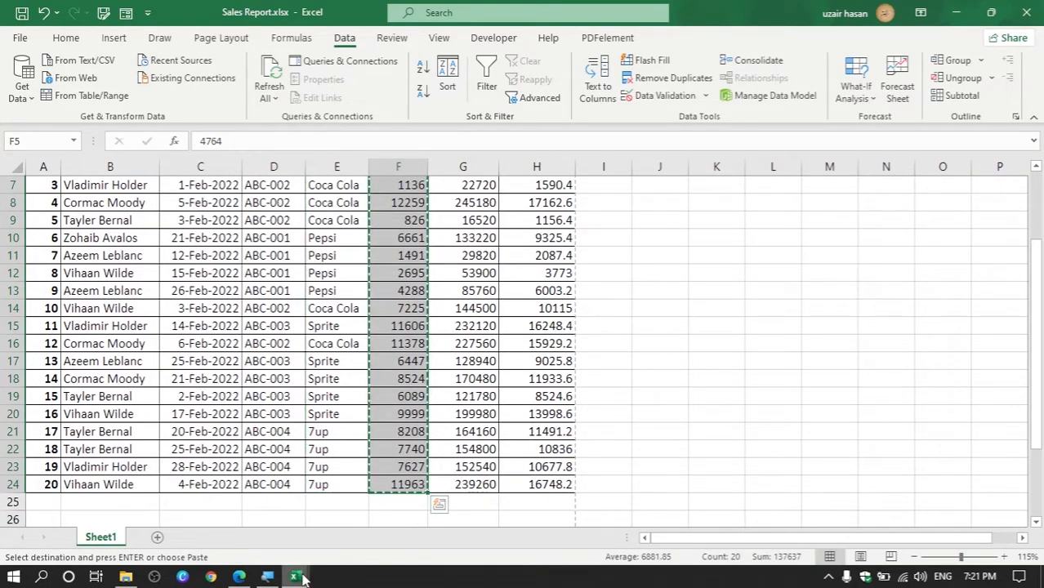
- Return to Book1 and paste the copied unit quantities as values only, starting at F5
mouse_move(302, 578)
click(373, 512)
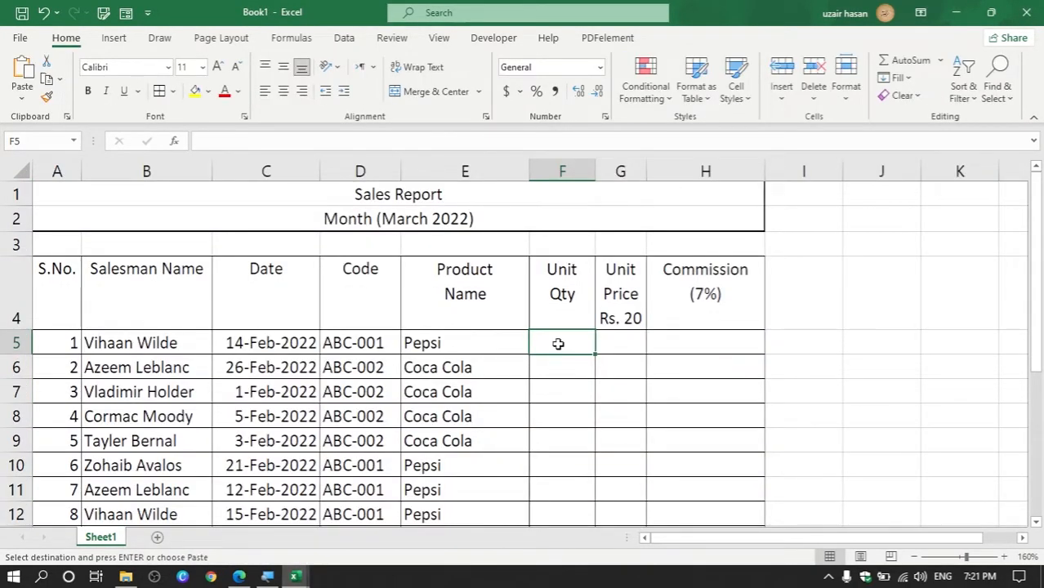
key(ctrl+alt+v)
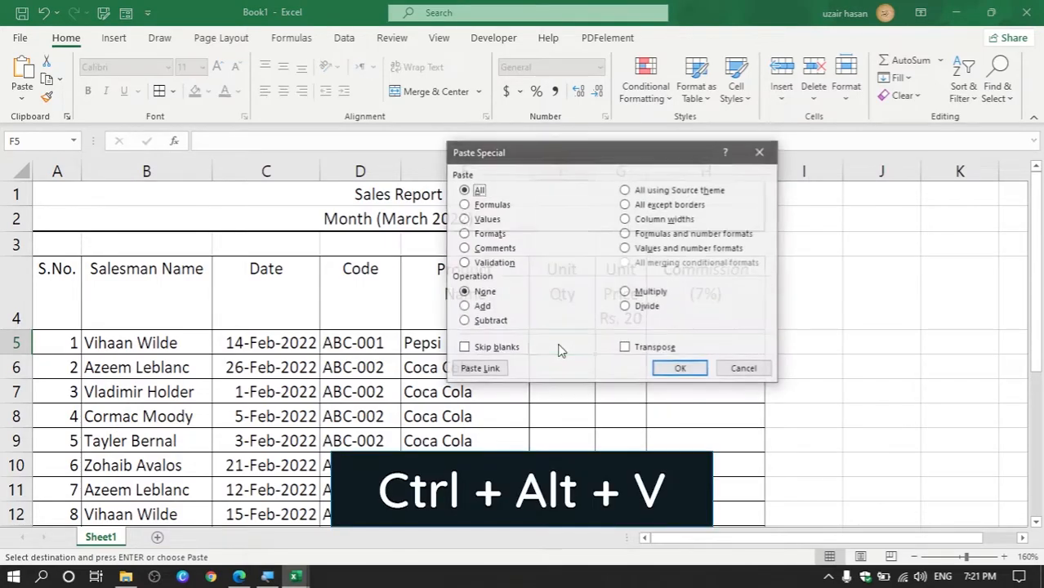
click(485, 219)
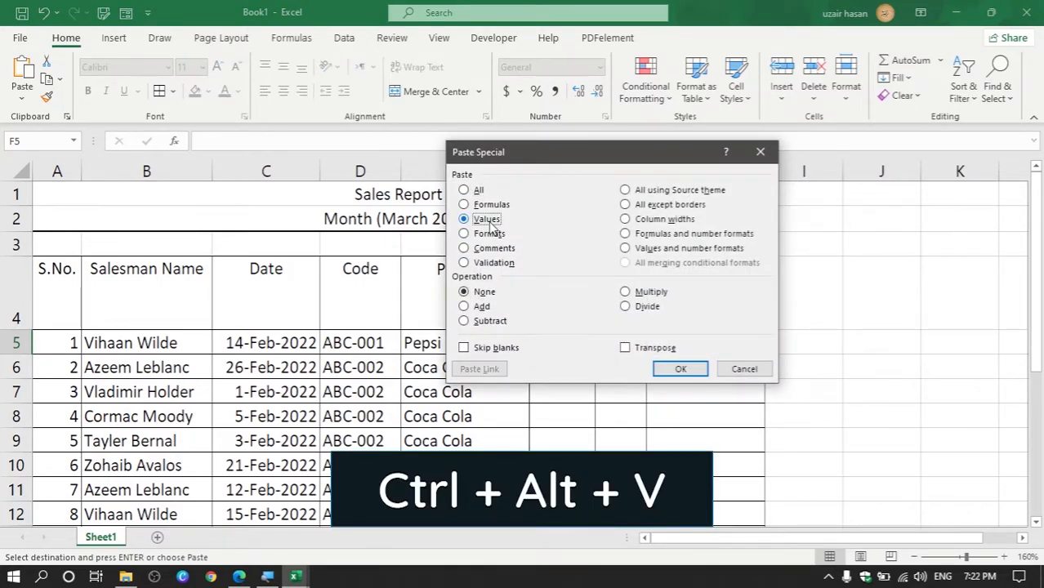
click(684, 371)
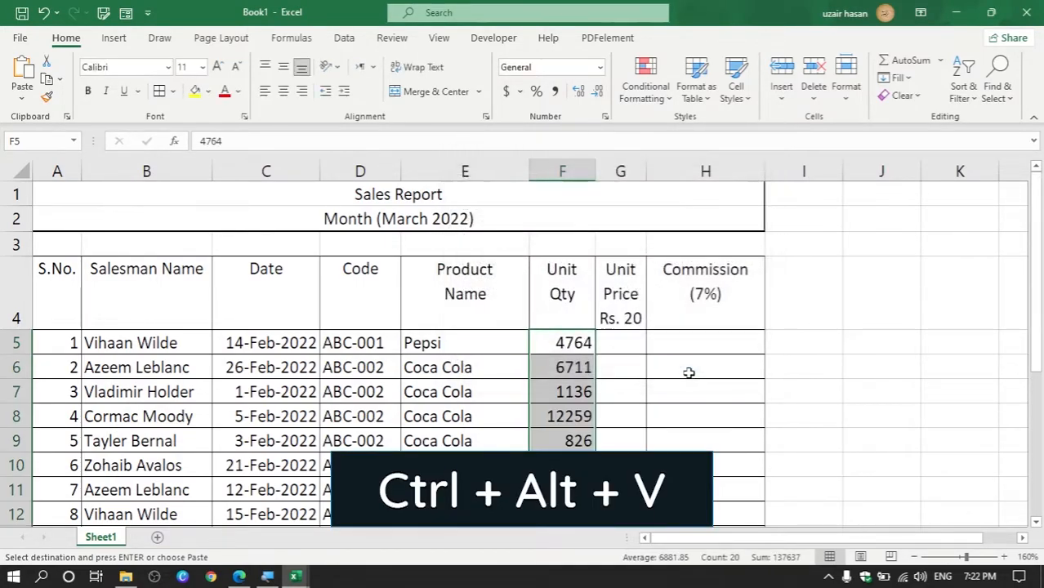
- Widen the Unit Price column slightly
click(653, 393)
scroll(511, 389, down, 1)
scroll(511, 389, down, 1)
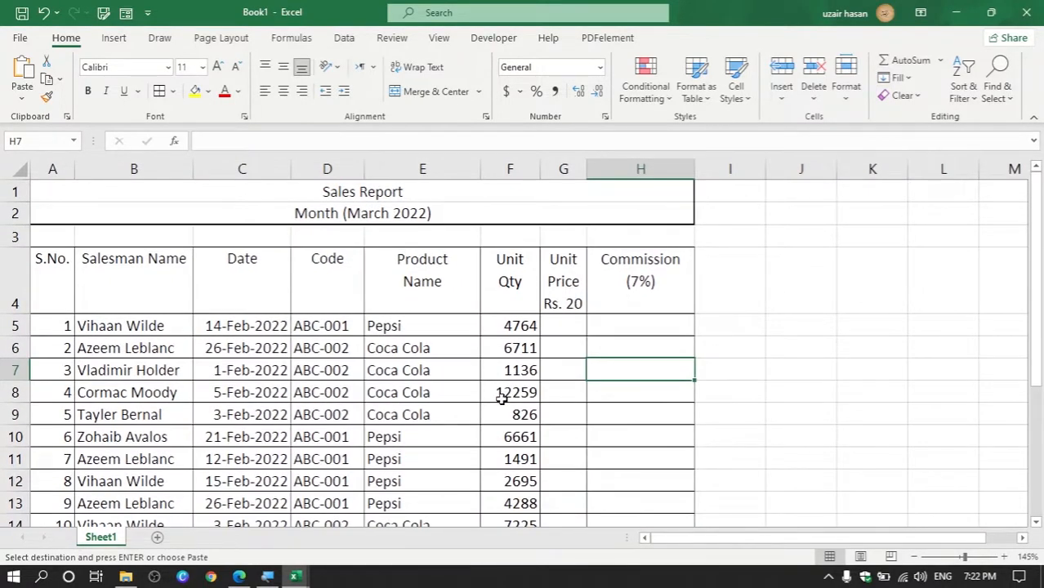
scroll(494, 413, down, 4)
scroll(490, 413, up, 4)
drag(586, 174, 606, 175)
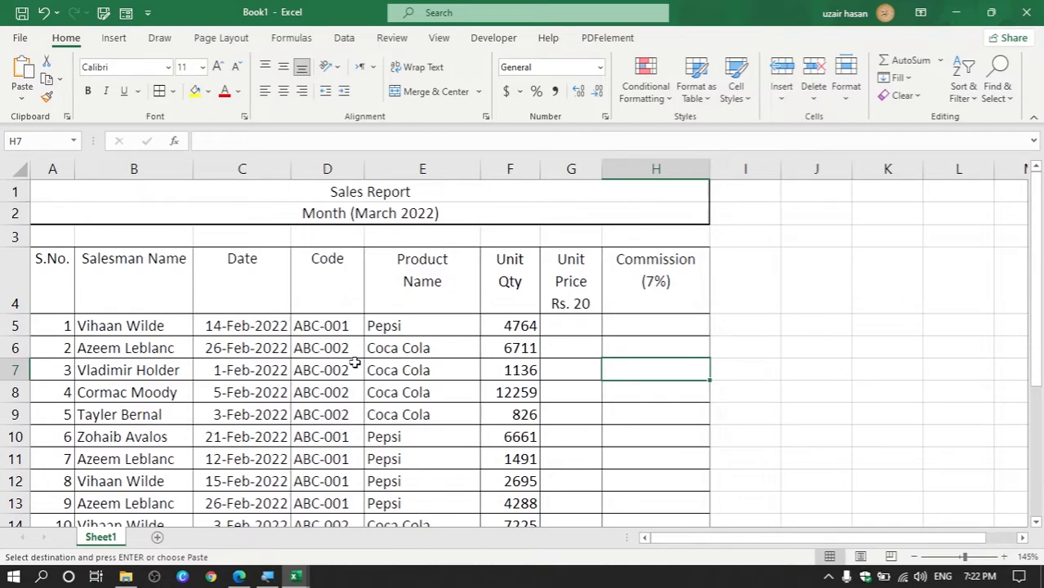
click(159, 326)
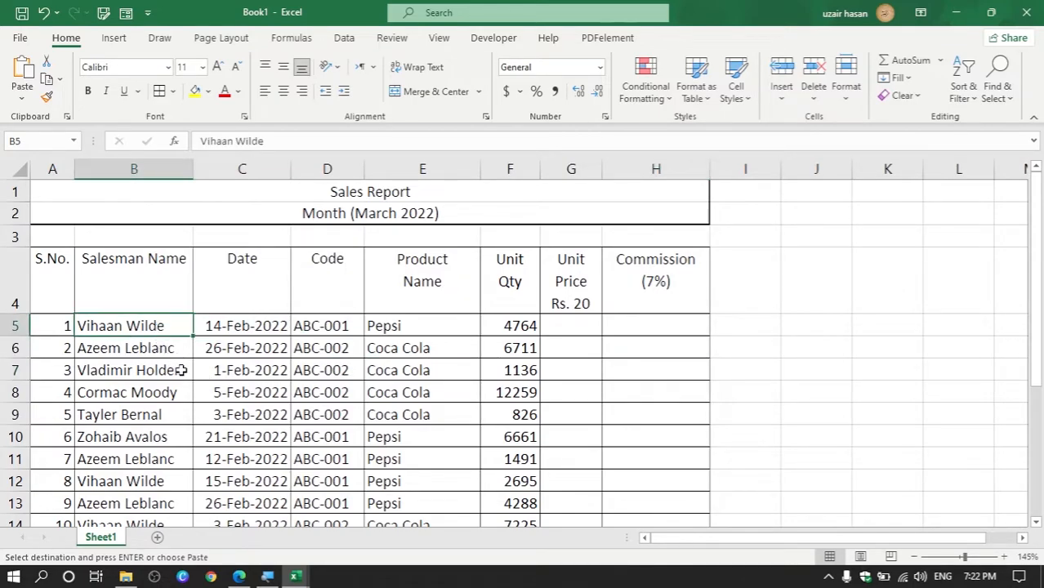
click(273, 327)
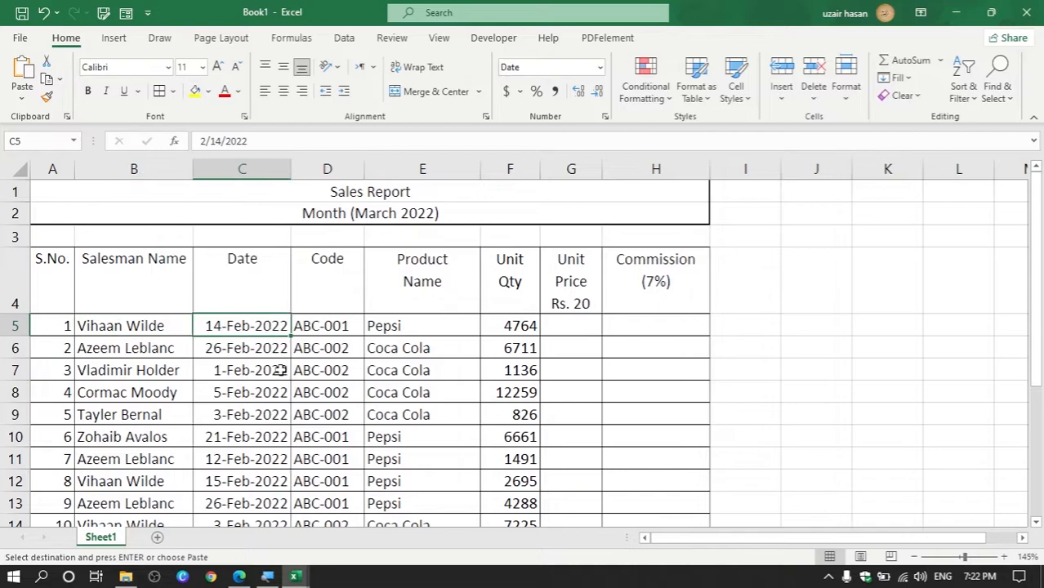
click(414, 329)
click(517, 331)
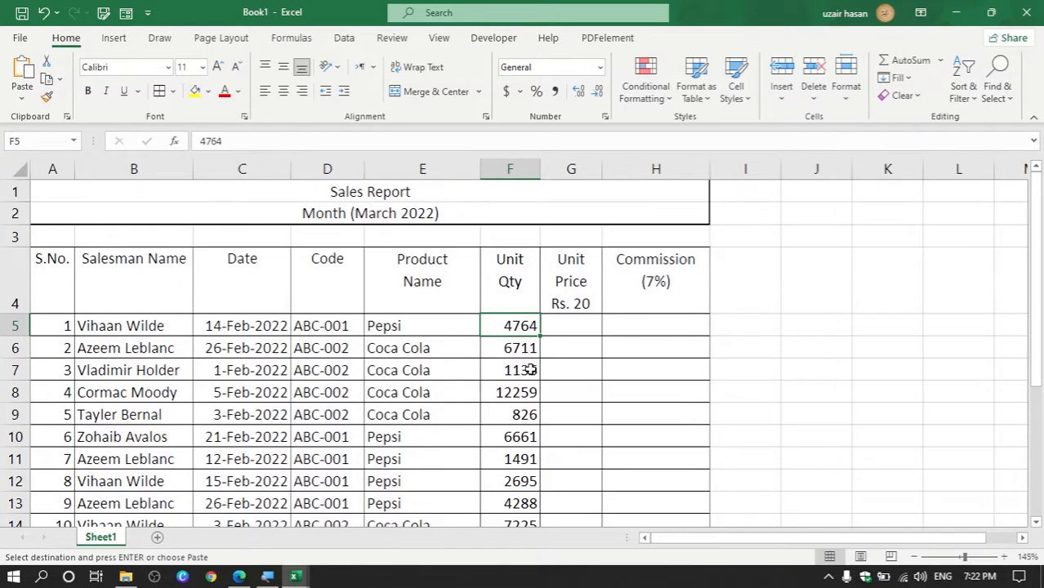
click(597, 305)
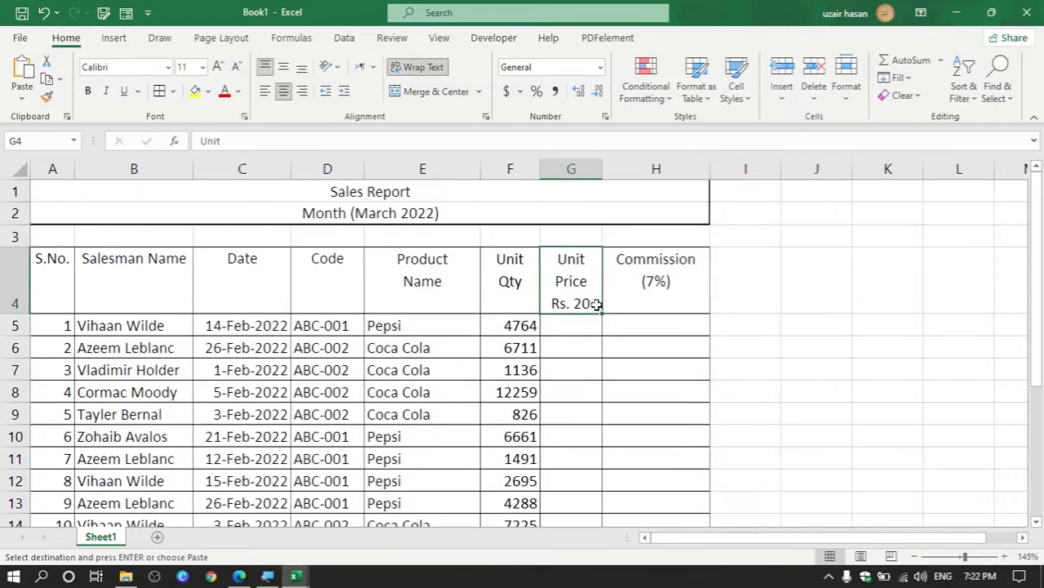
click(501, 329)
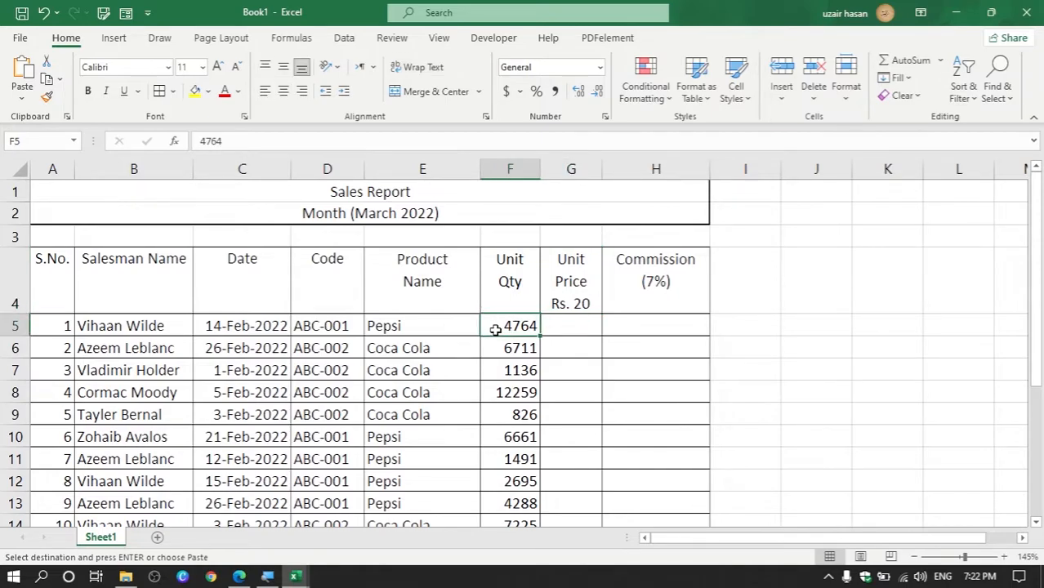
- Enter the formula =F5*20 in G5 to multiply the first unit quantity by the Rs. 20 unit price
click(565, 326)
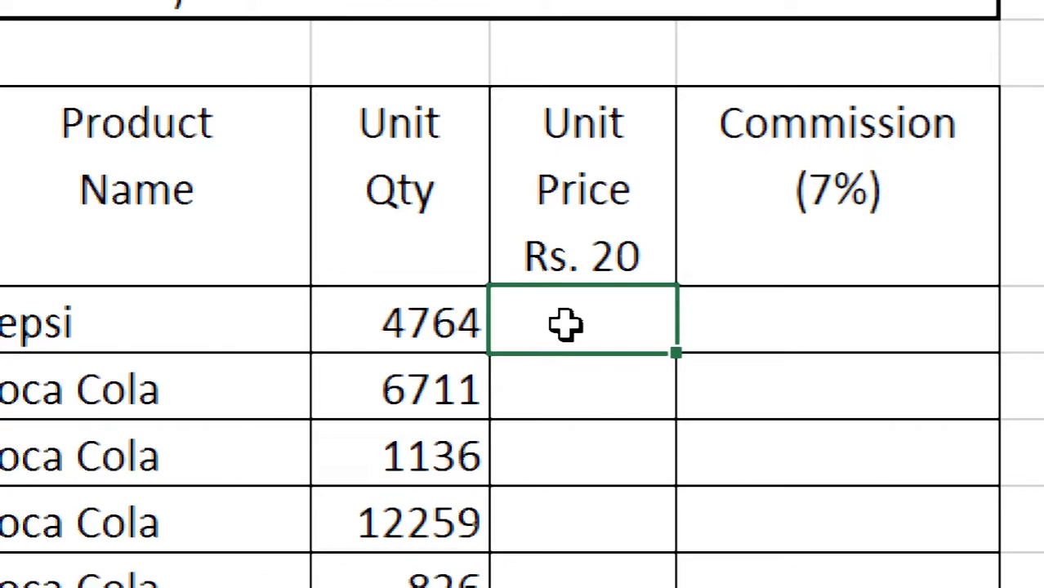
text(=)
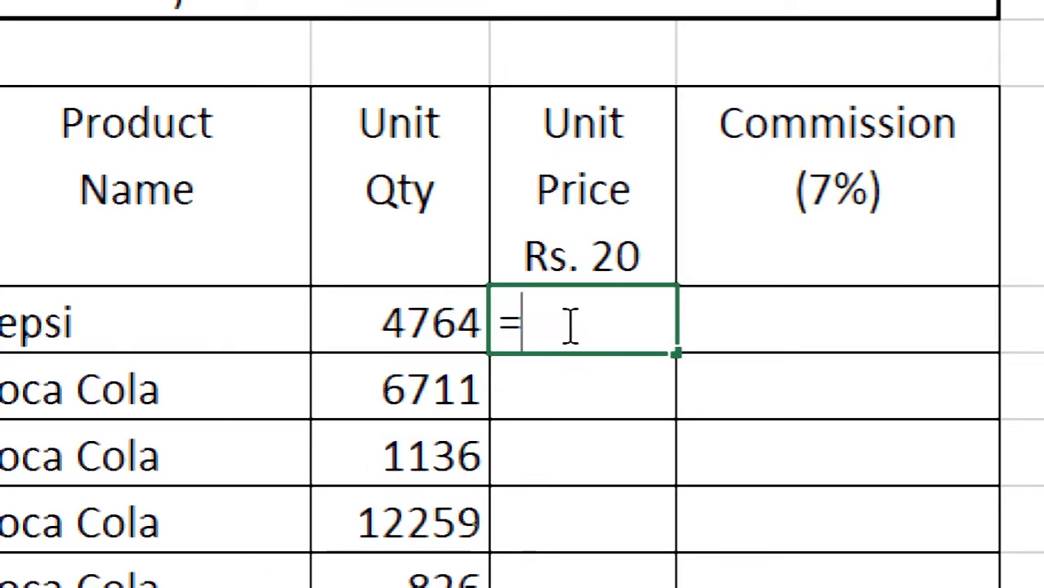
click(441, 326)
text(*)
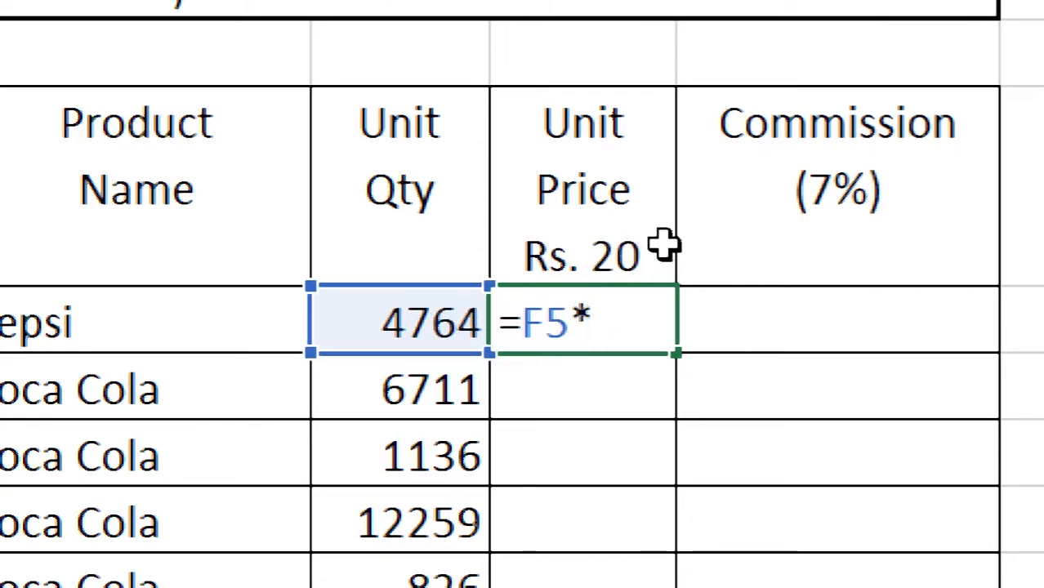
text(20)
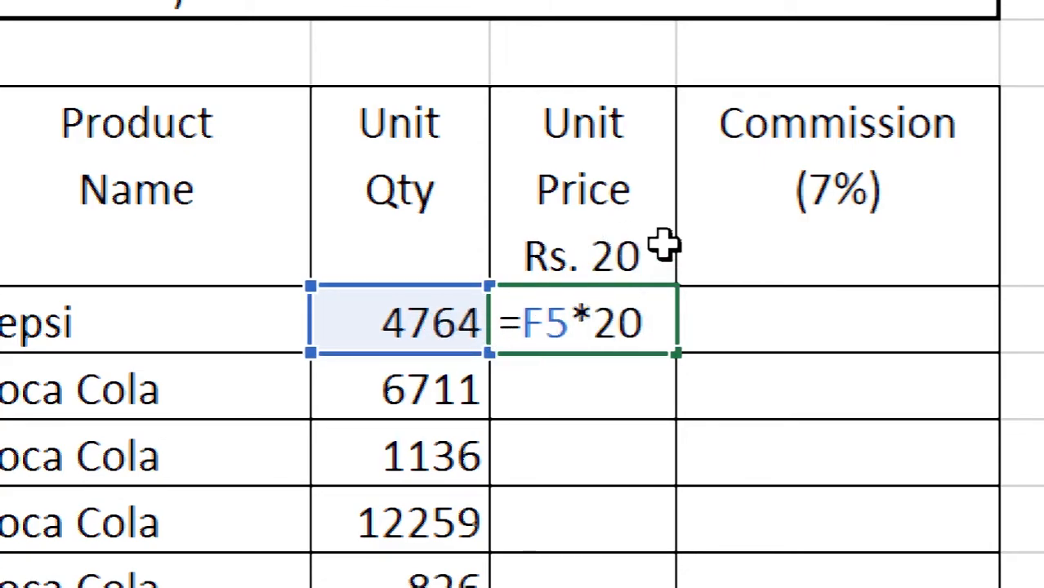
key(Return)
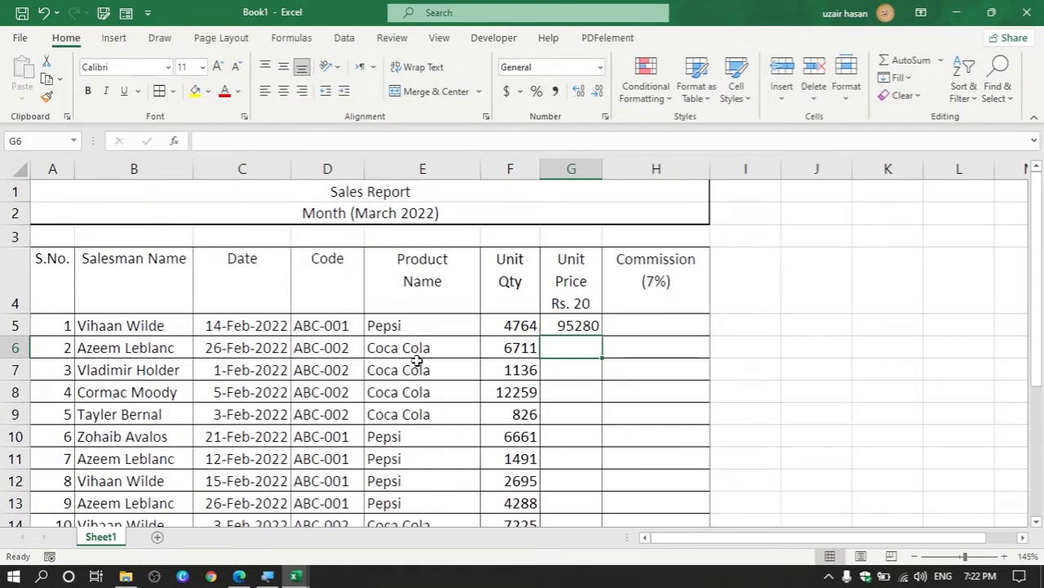
- Fill the G5 price formula down the Unit Price column through G24
drag(414, 361, 419, 441)
click(563, 304)
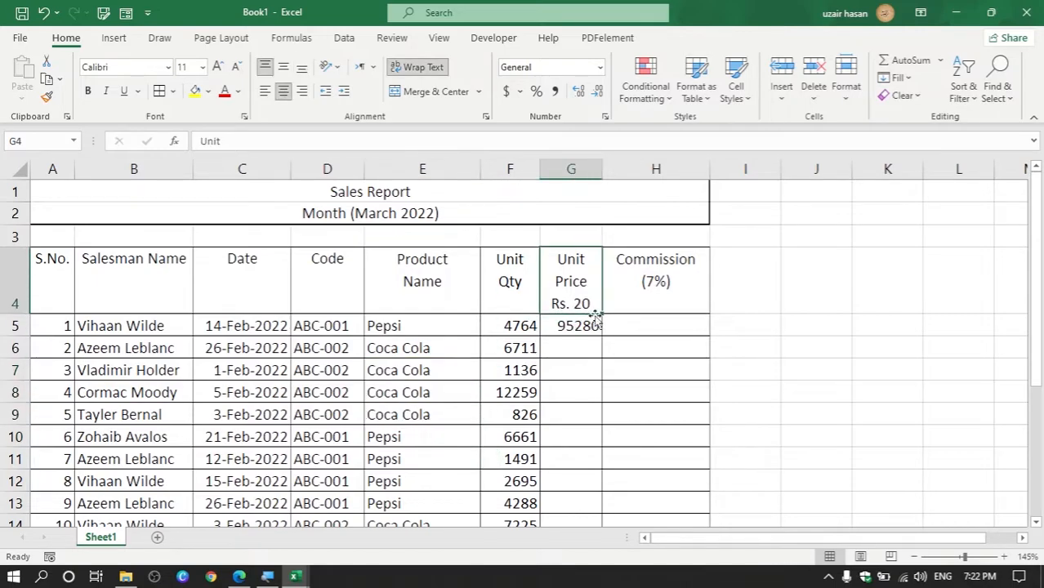
click(584, 334)
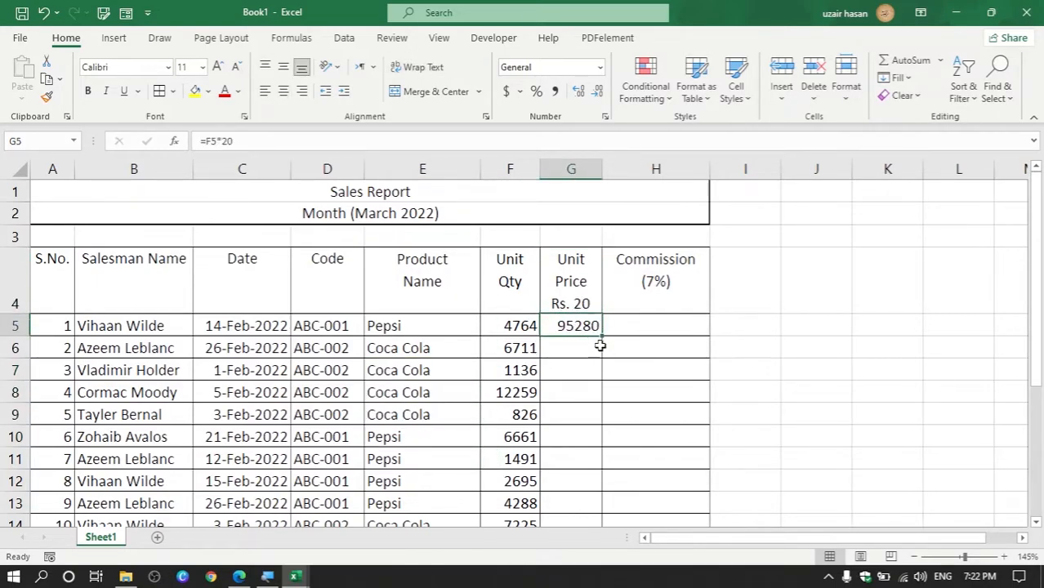
double_click(601, 335)
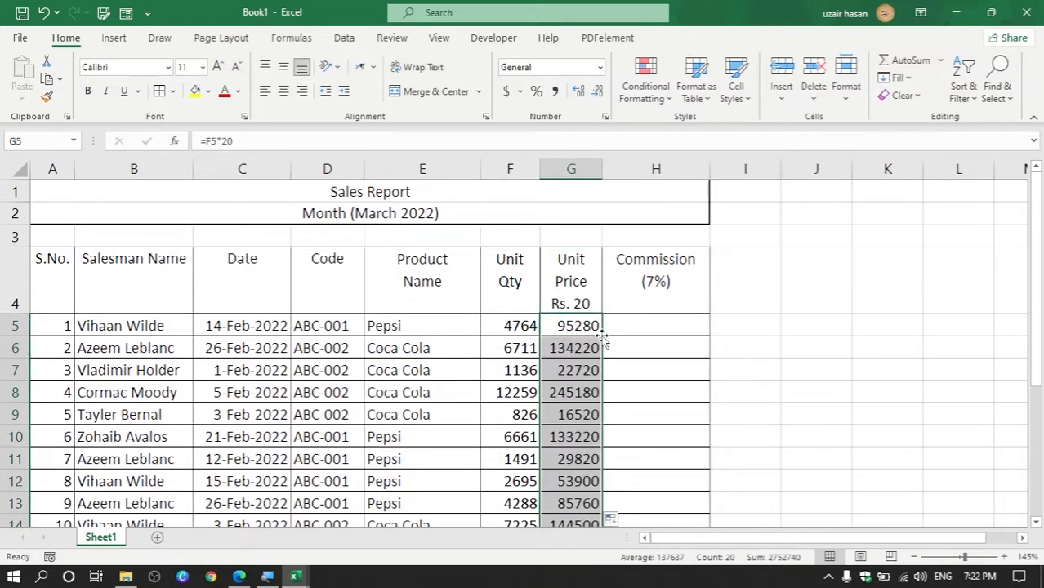
scroll(602, 339, down, 4)
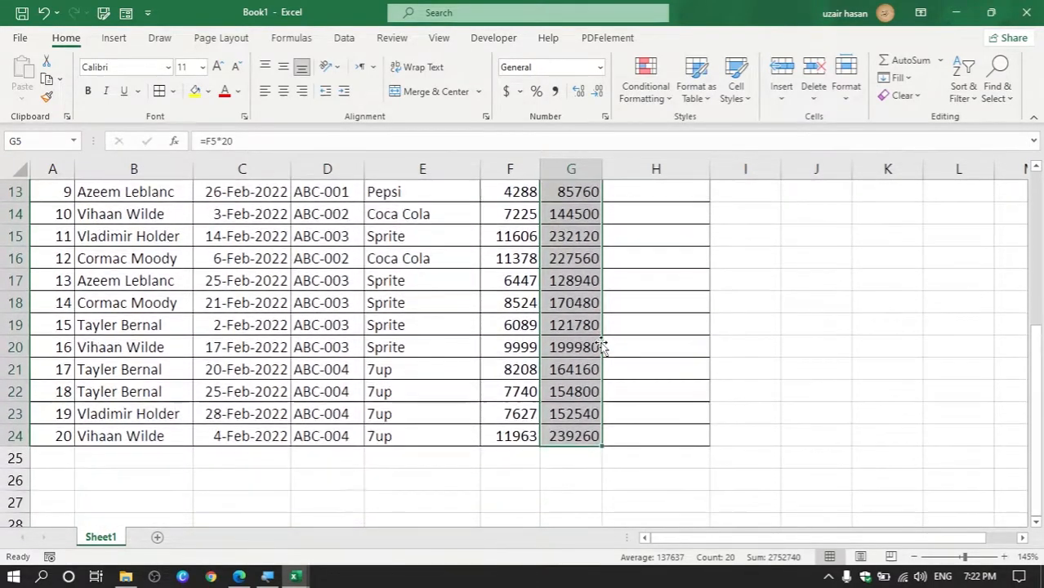
scroll(602, 346, up, 4)
- Review the Unit Qty and Unit Price columns, the first salesman's row and the Commission (7%) heading
drag(511, 327, 513, 445)
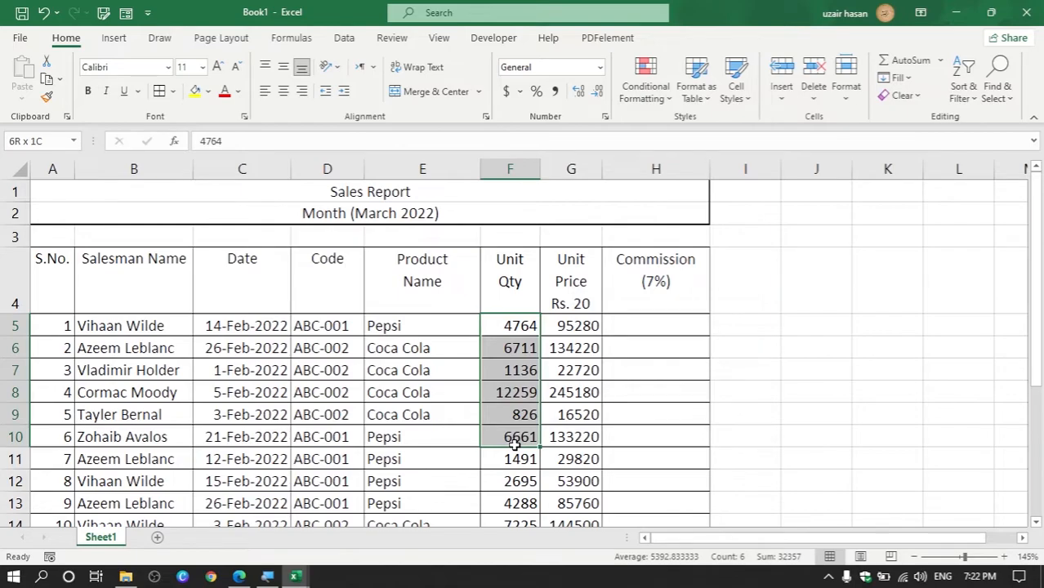
drag(571, 331, 565, 457)
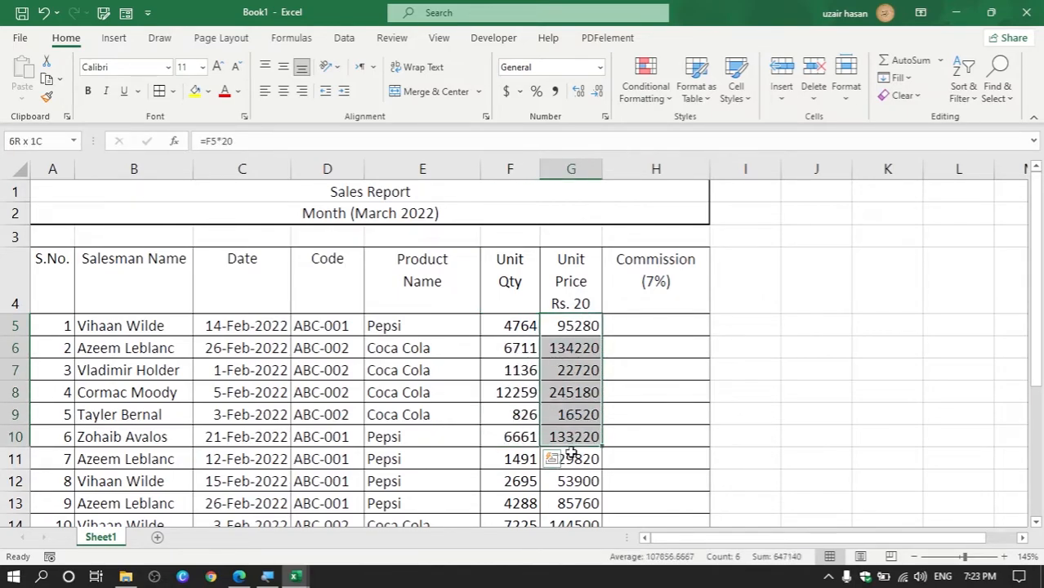
scroll(570, 423, down, 2)
scroll(549, 423, up, 2)
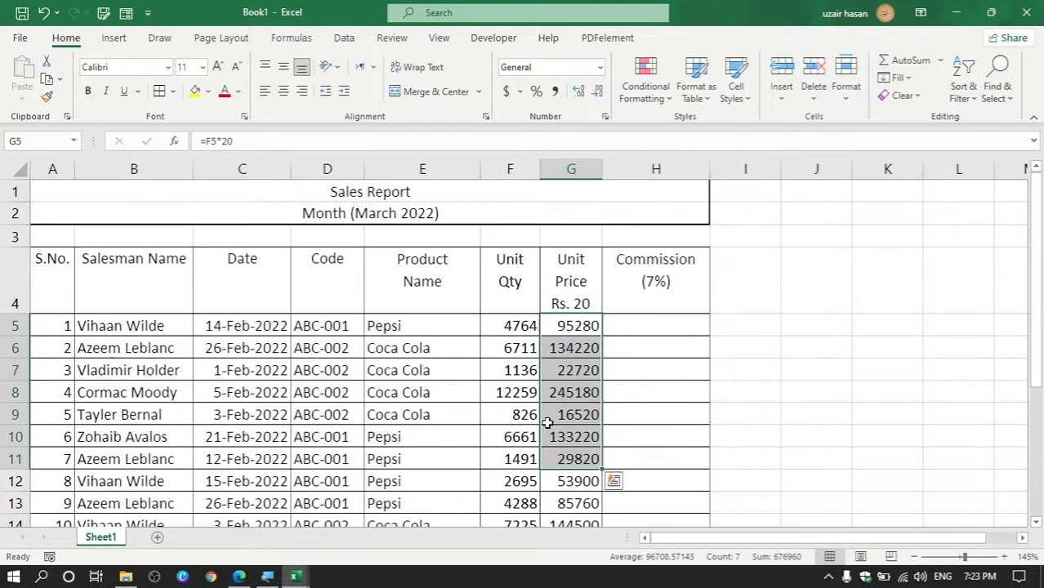
click(160, 325)
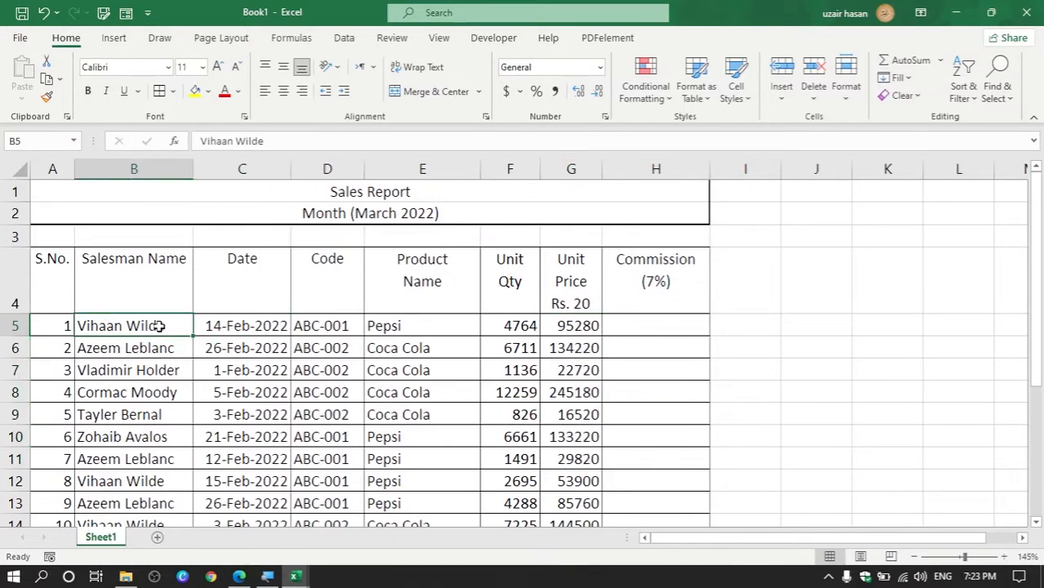
click(435, 327)
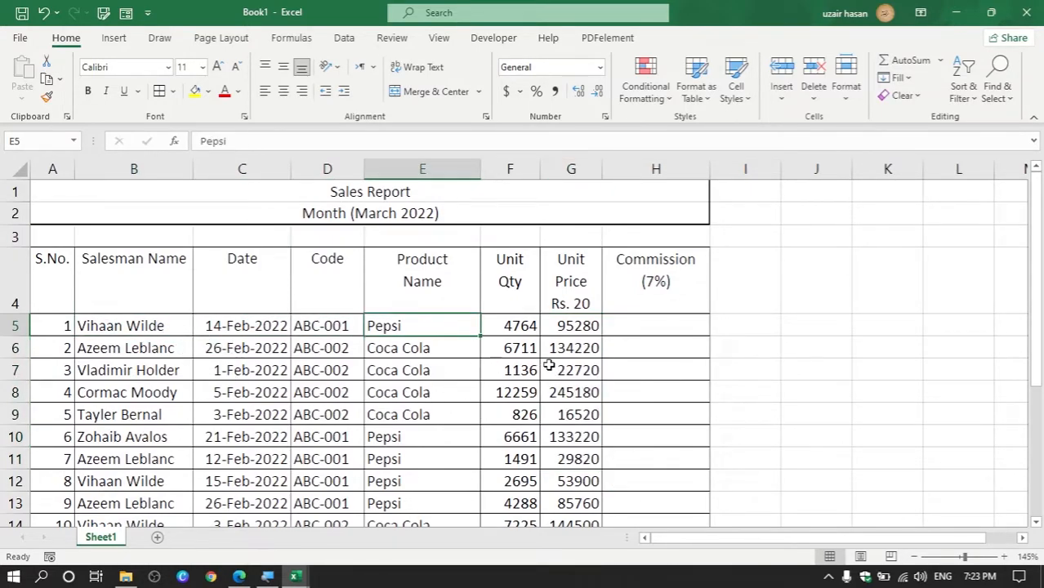
click(531, 327)
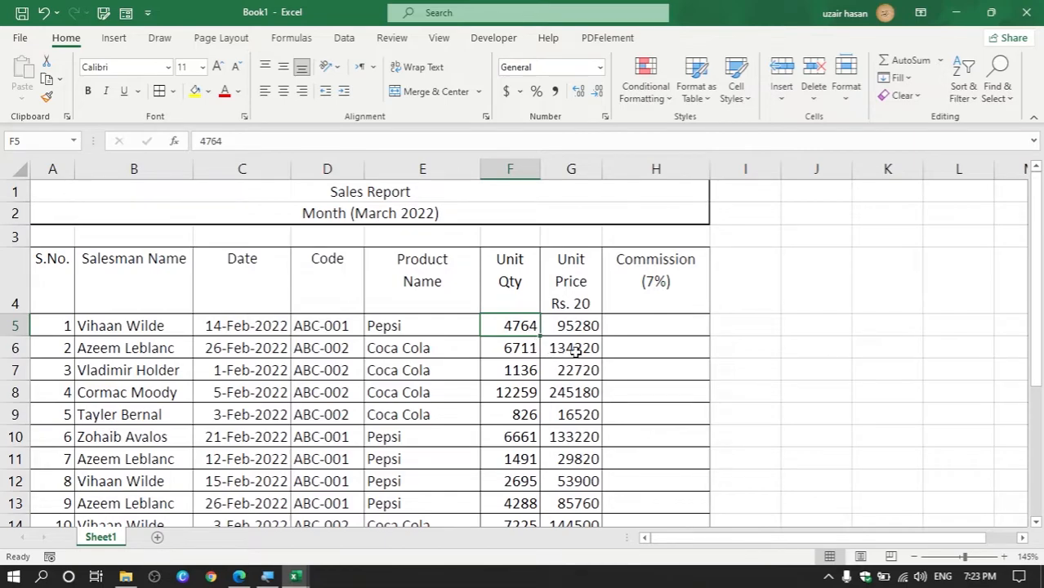
click(591, 328)
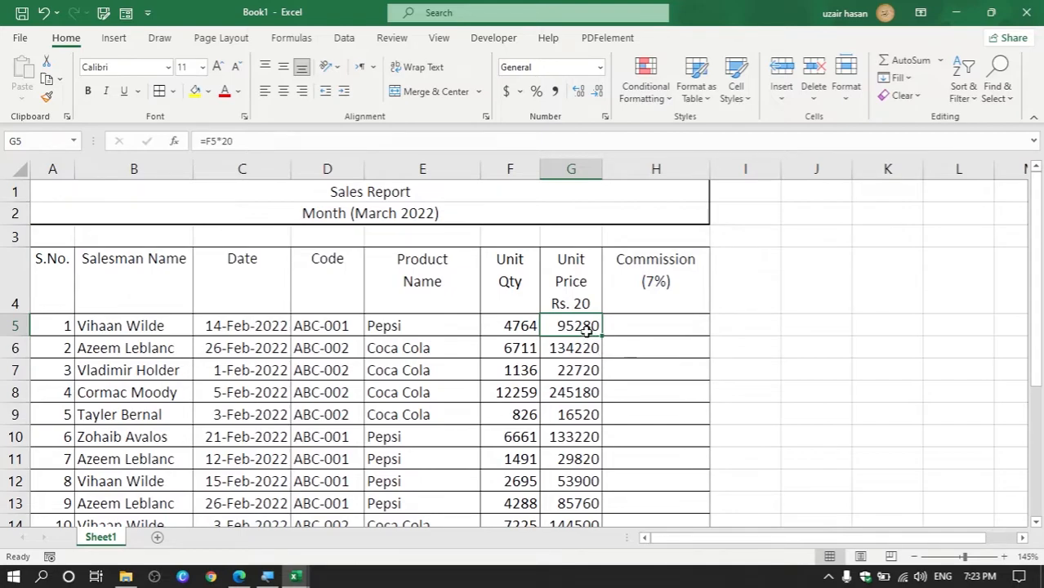
click(661, 278)
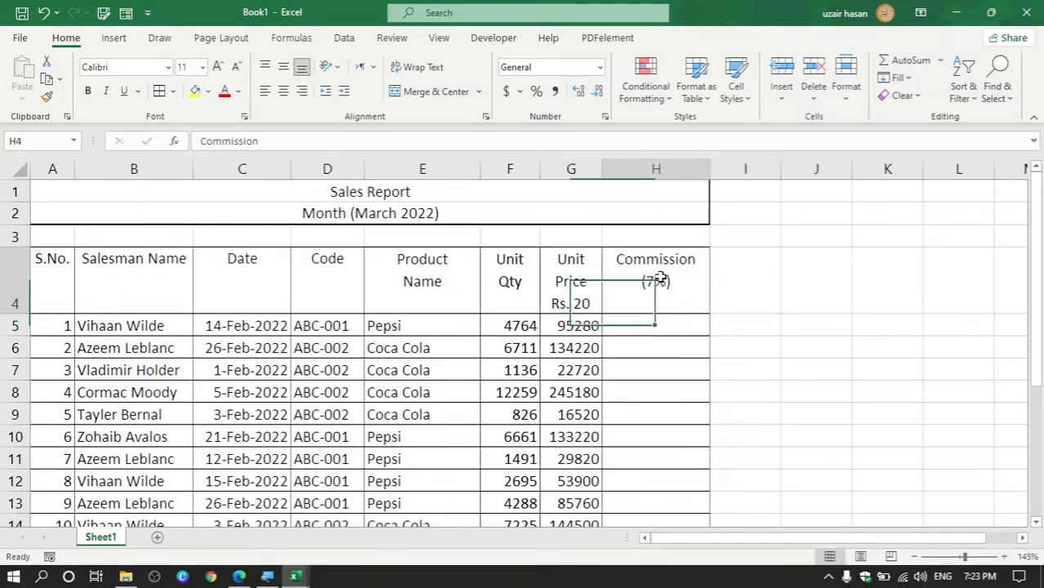
click(163, 330)
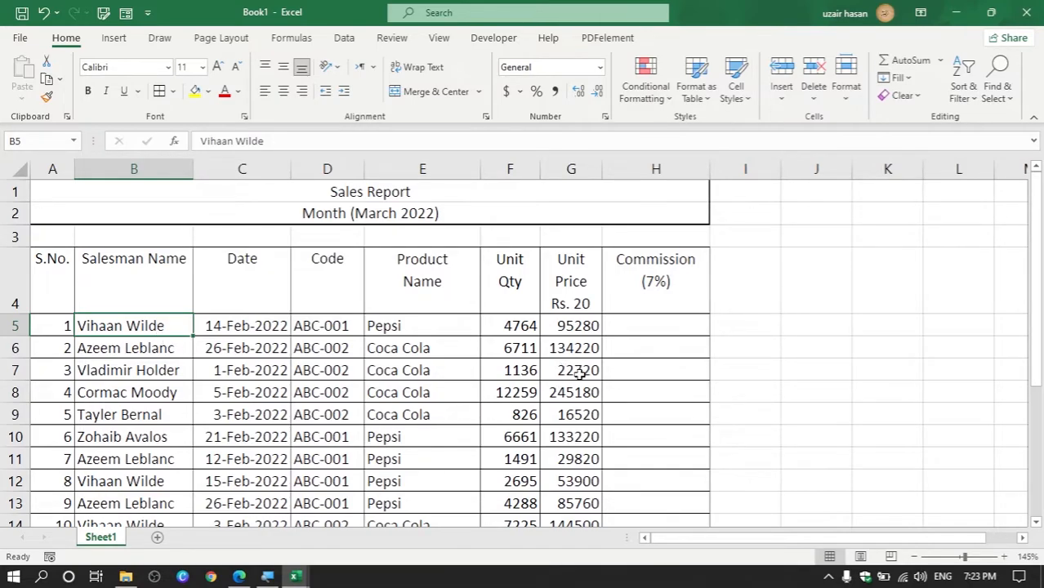
click(665, 328)
click(148, 328)
click(577, 333)
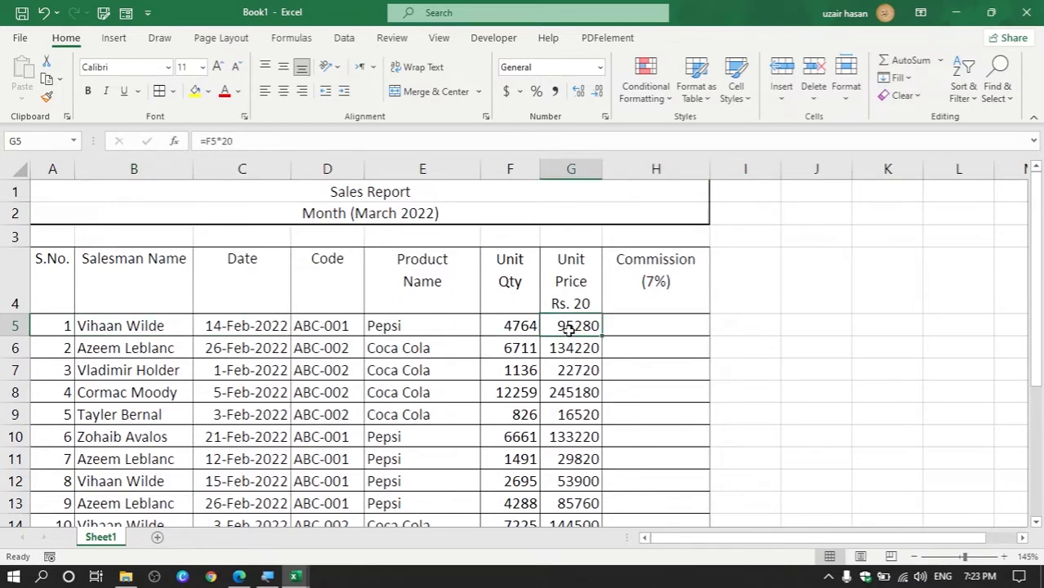
- Enter the formula =G5*7% in H5 to calculate the first salesman's commission
click(653, 330)
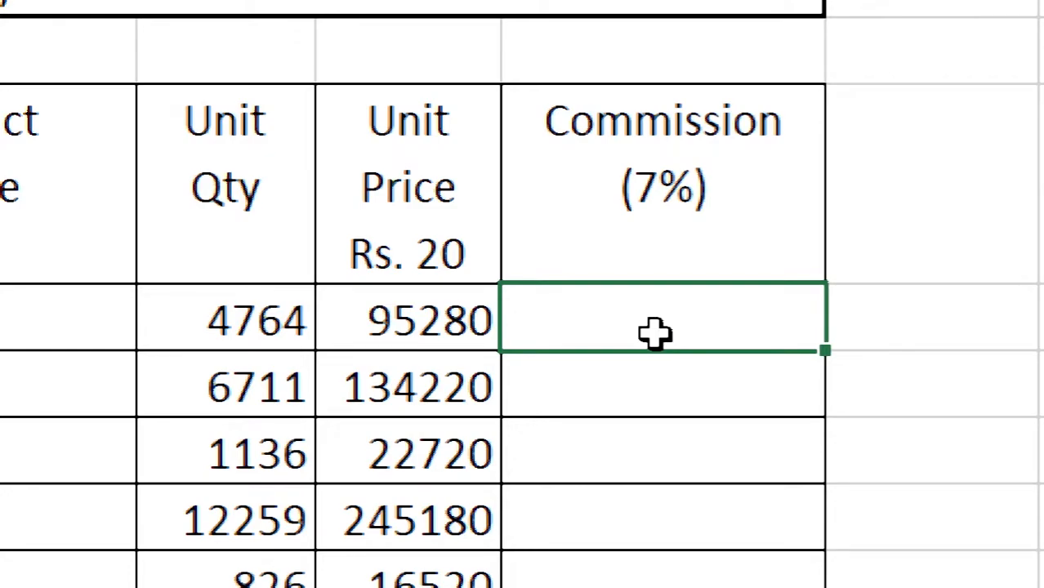
text(=)
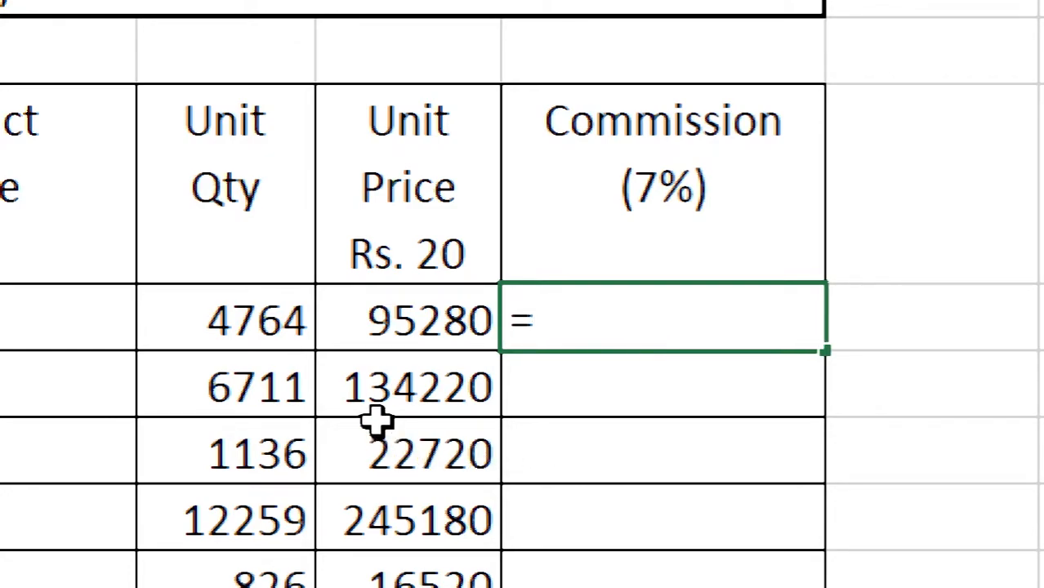
click(406, 326)
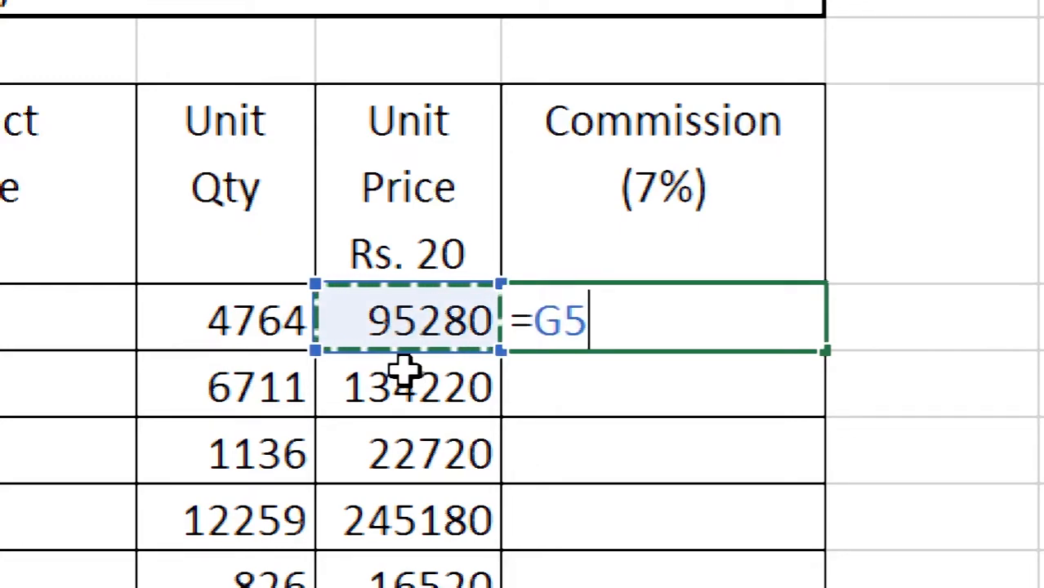
text(*)
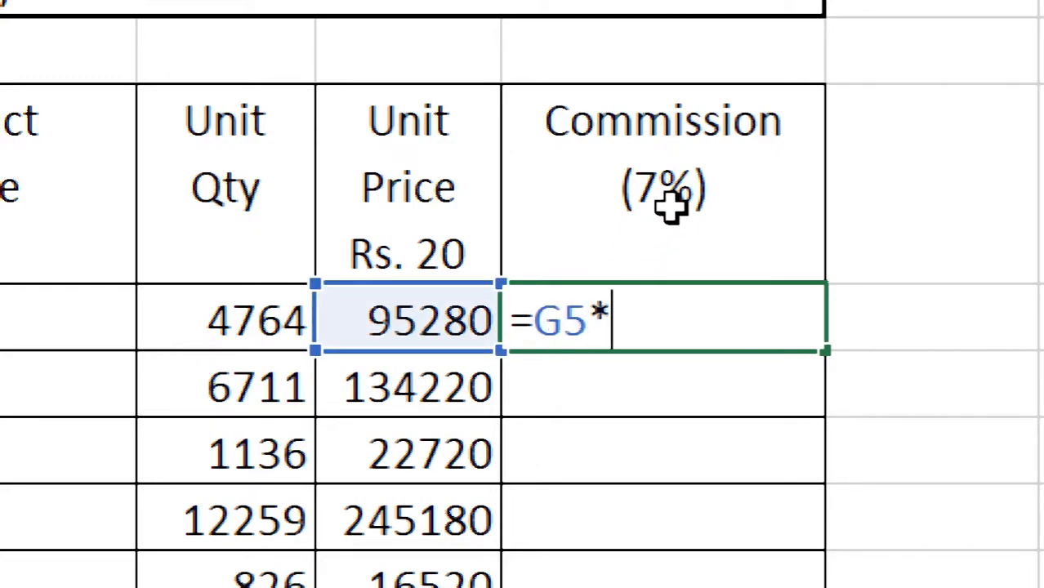
text(7)
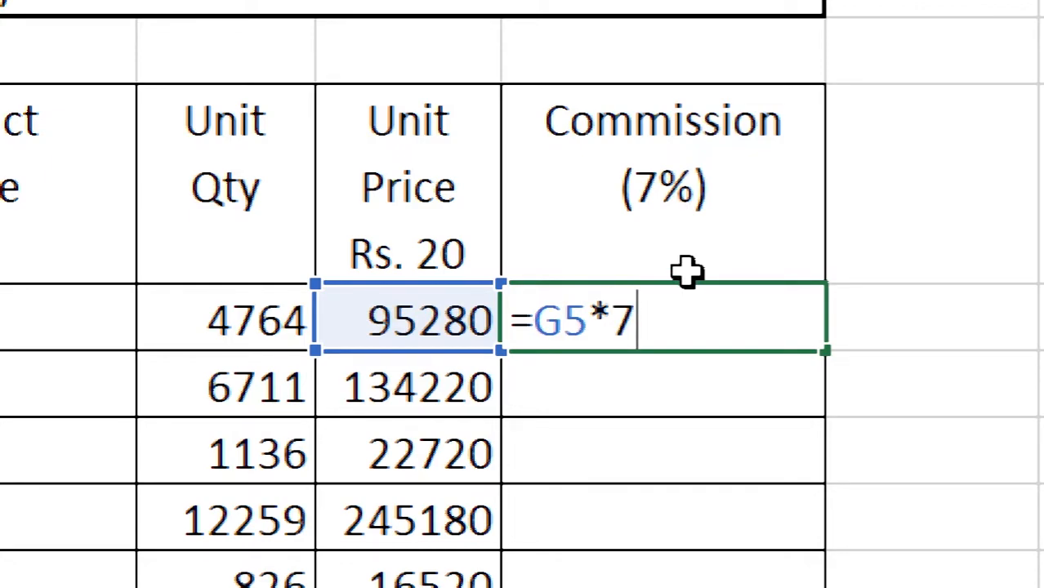
text(%)
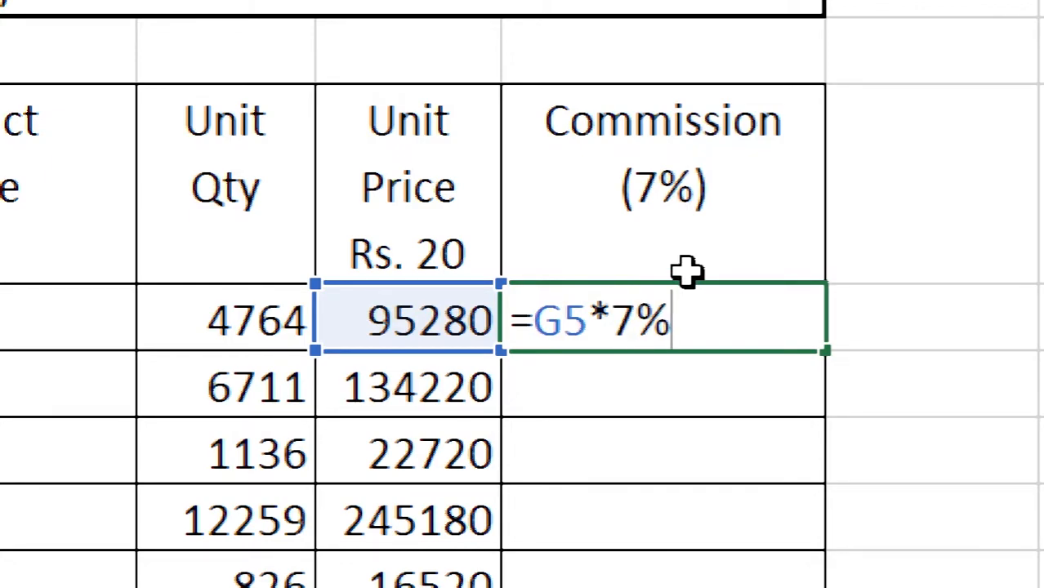
key(Return)
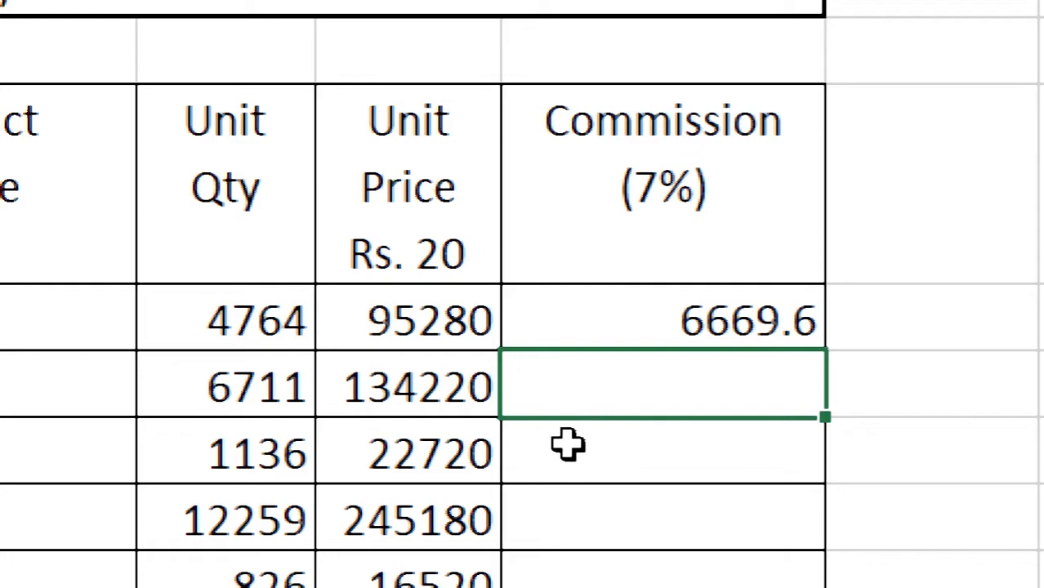
- Fill the H5 commission formula down the Commission column through H24
click(351, 328)
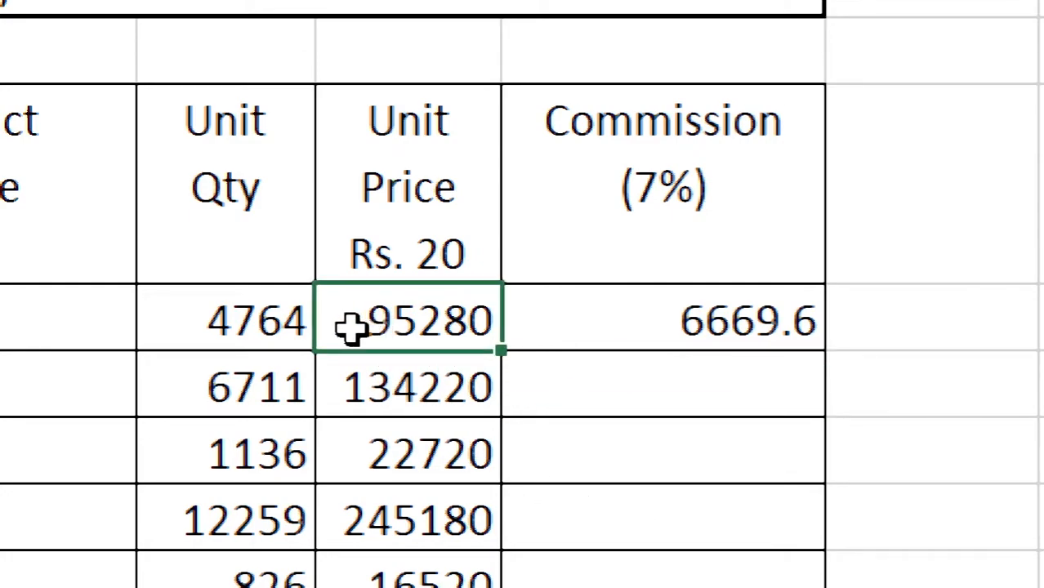
click(630, 332)
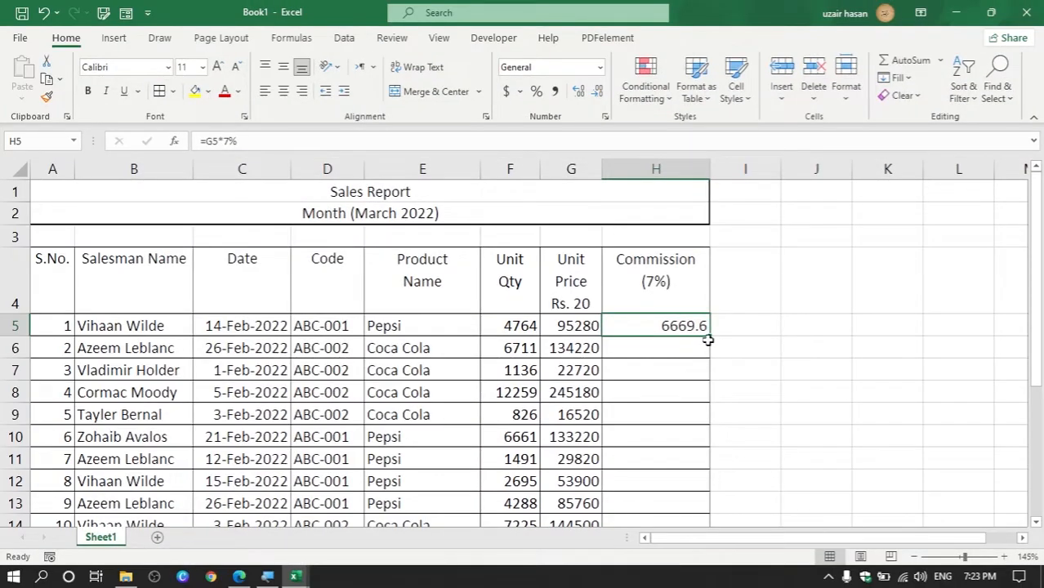
drag(821, 352, 825, 356)
double_click(709, 338)
scroll(735, 359, down, 5)
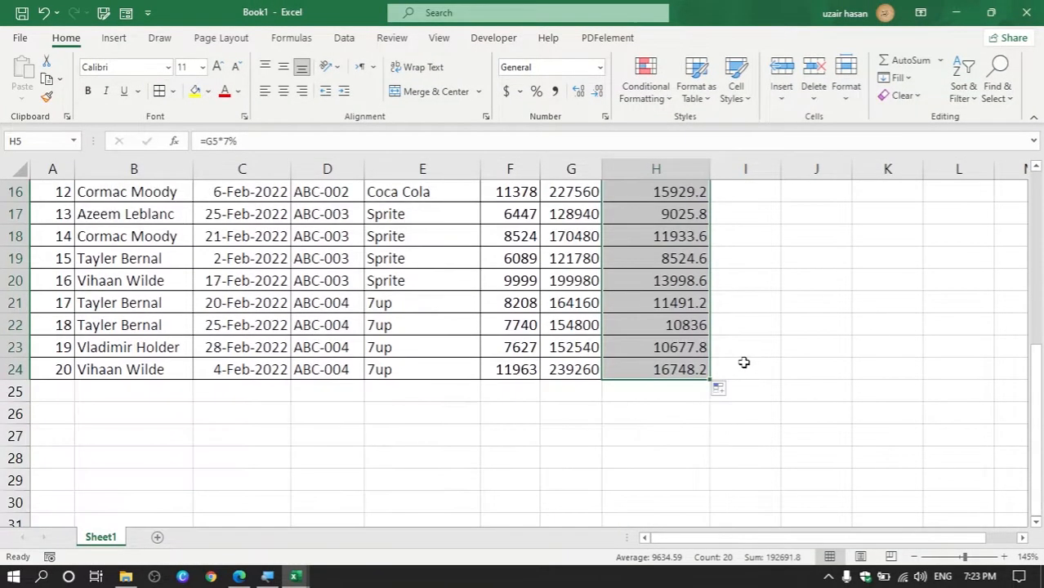
scroll(739, 364, up, 4)
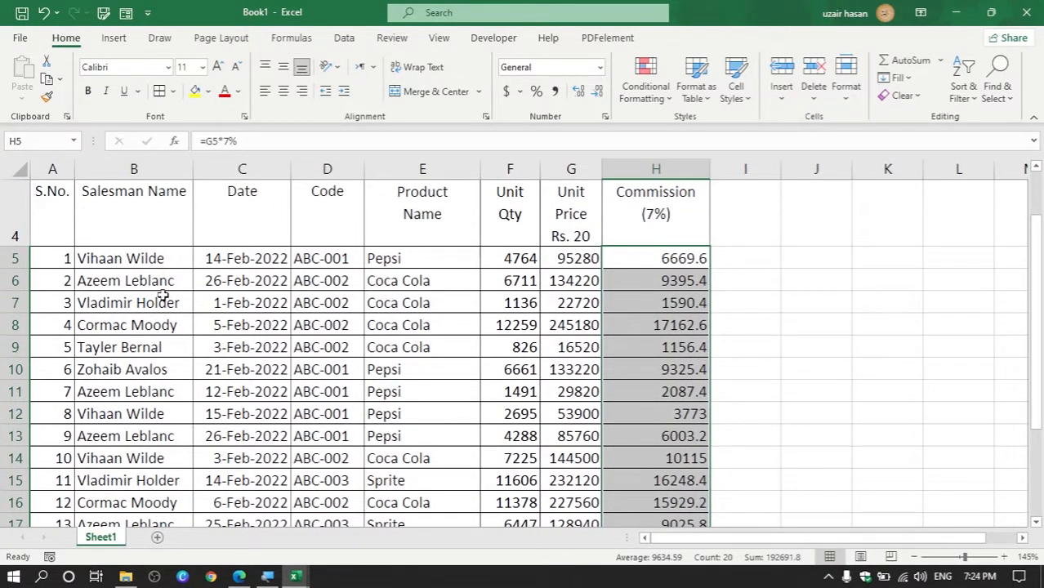
click(158, 288)
click(534, 282)
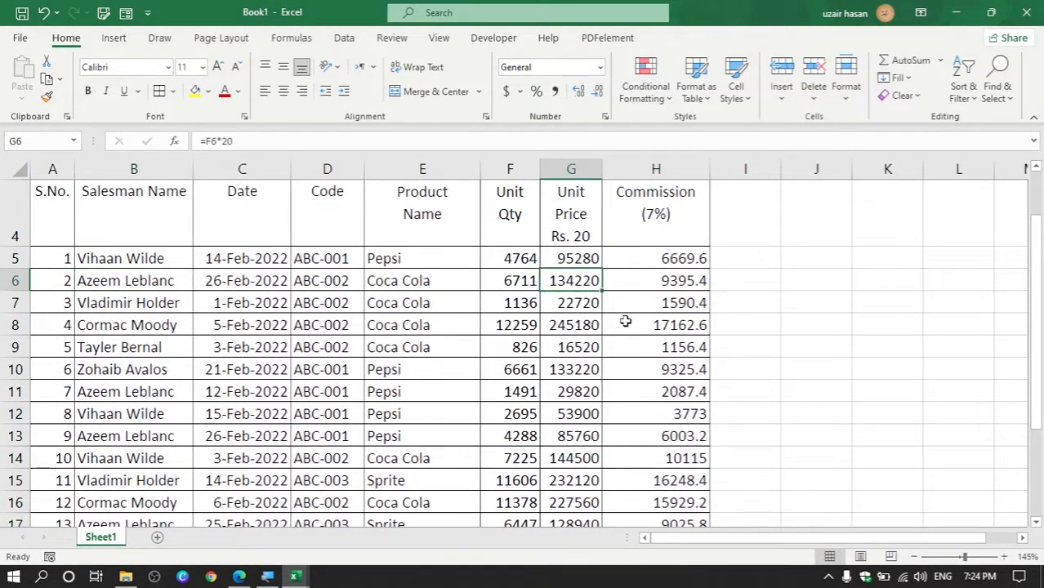
- Review the second row's commission formula in H6, the report title and month, the heading row and the data rows
click(676, 282)
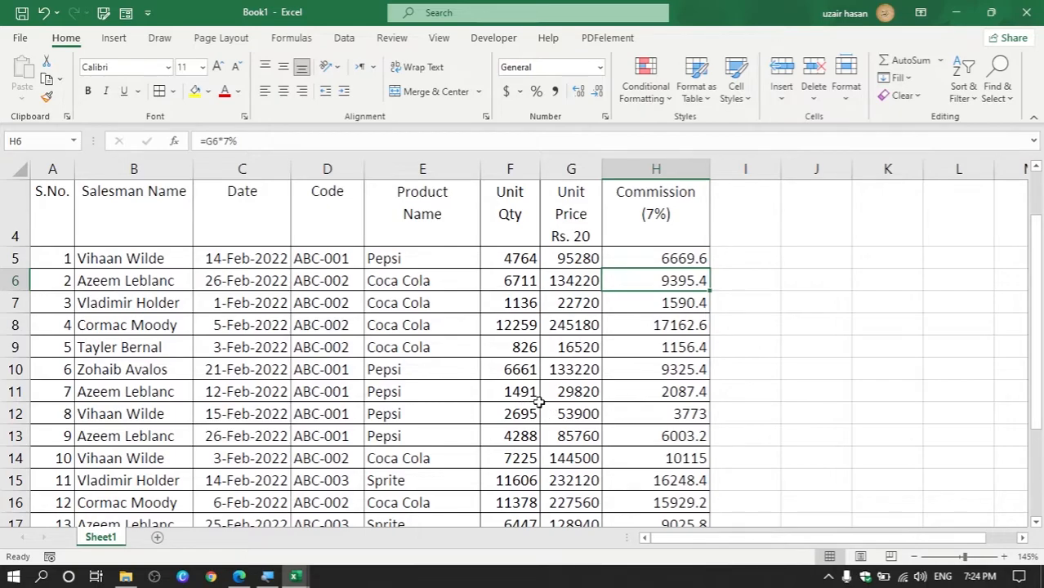
scroll(517, 379, up, 1)
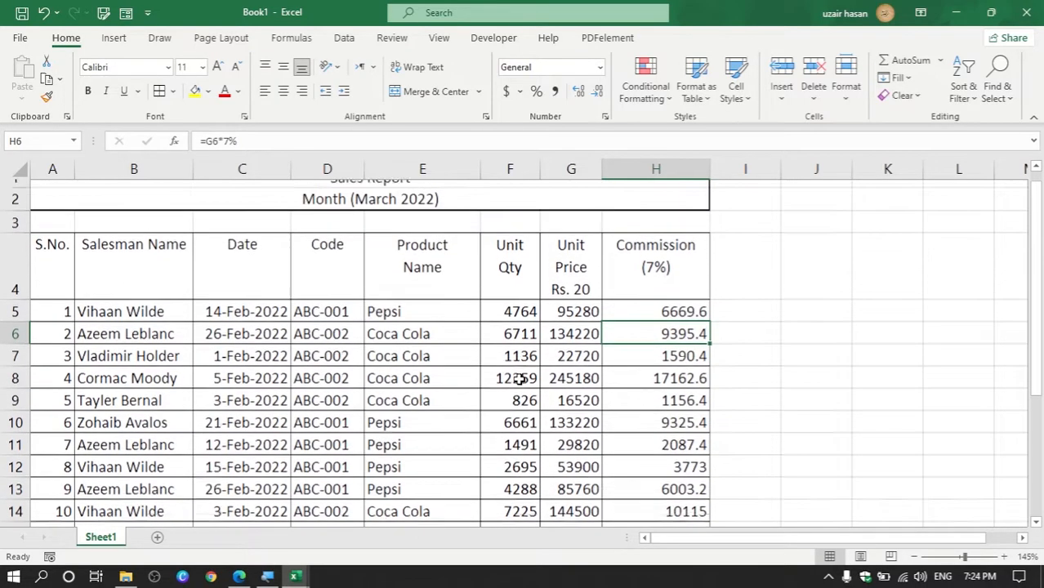
click(428, 198)
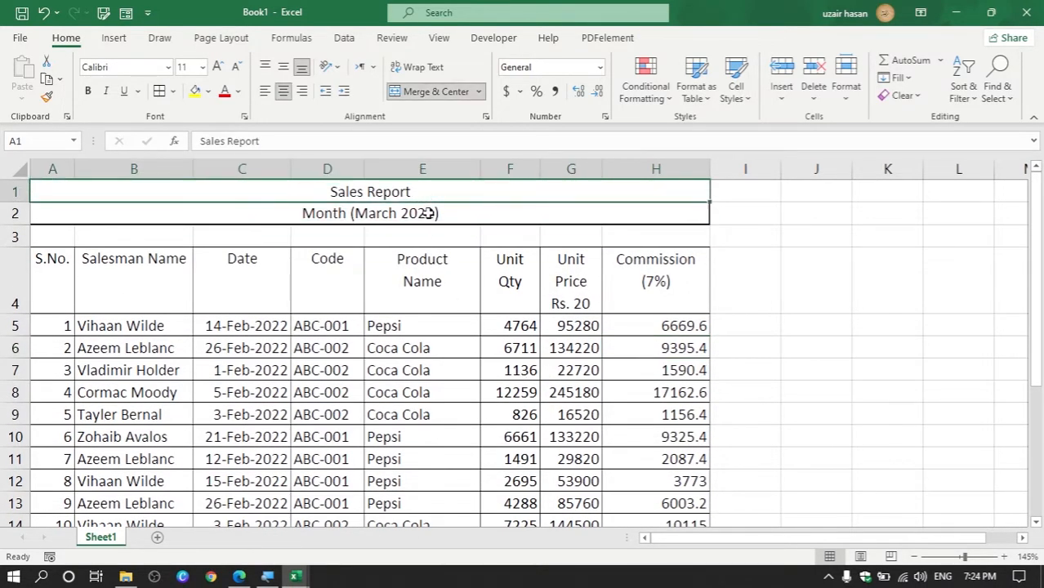
click(433, 213)
drag(72, 290, 698, 285)
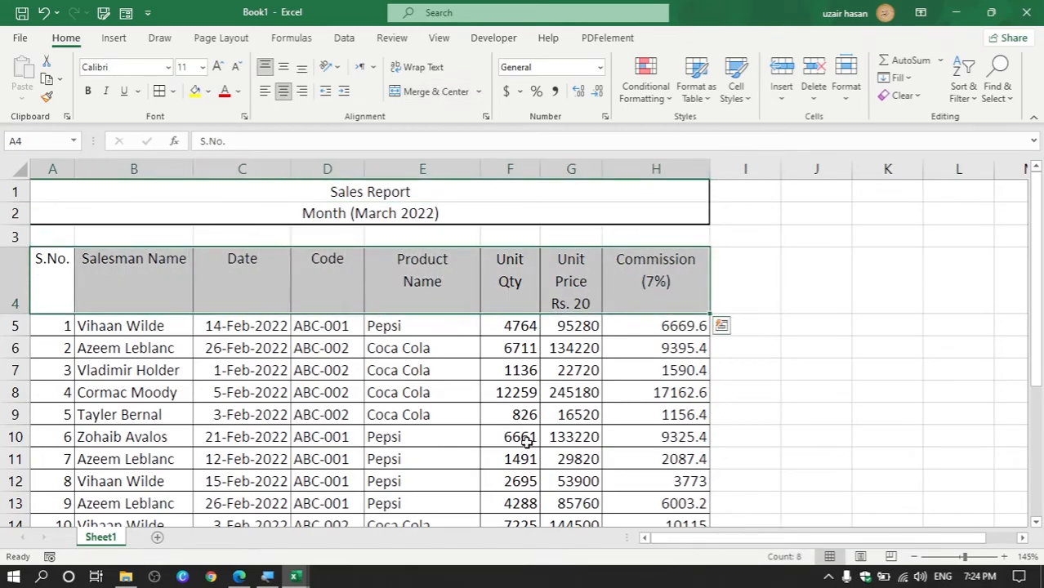
scroll(527, 443, down, 3)
scroll(517, 425, up, 3)
- Compare the first salesman's repeated entries and their dates in rows 5 and 12, and review the title and heading rows
click(120, 330)
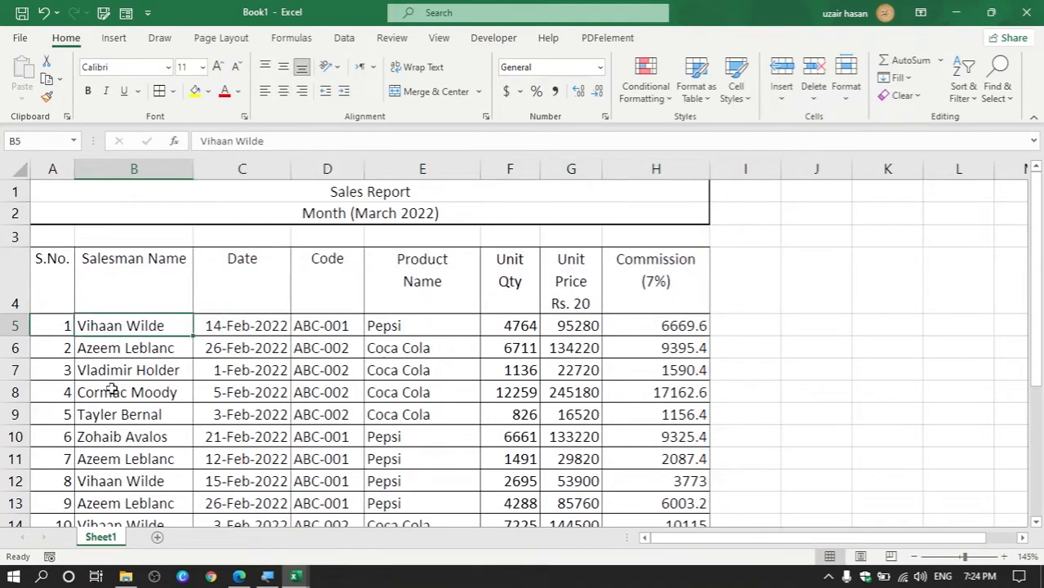
click(255, 330)
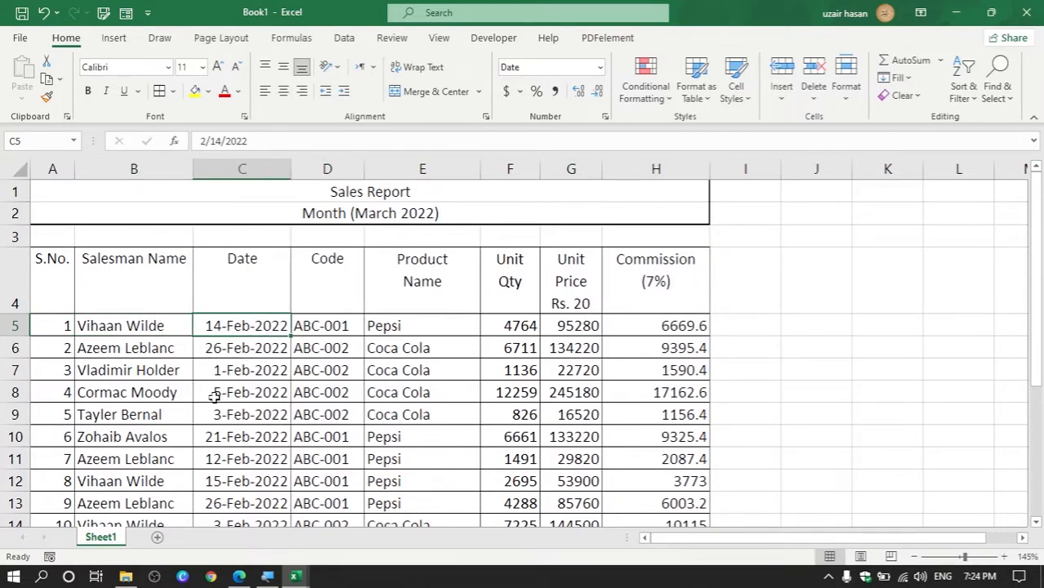
click(141, 325)
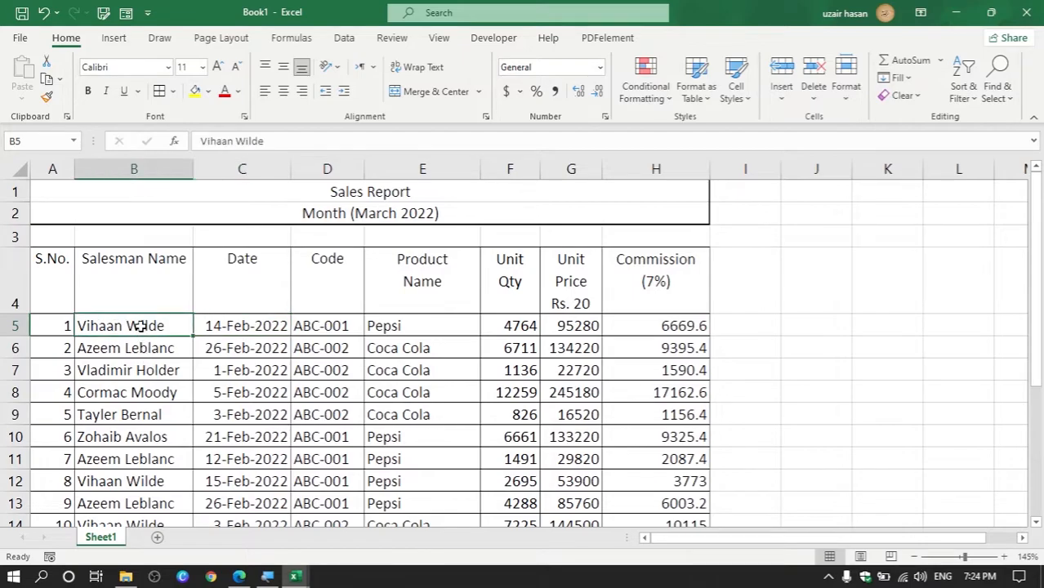
click(148, 483)
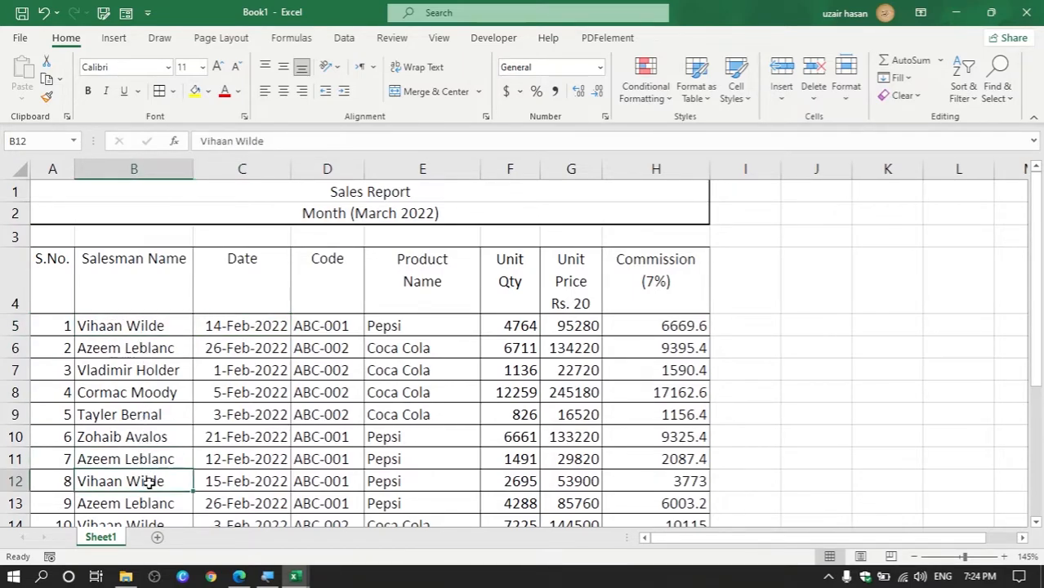
click(246, 485)
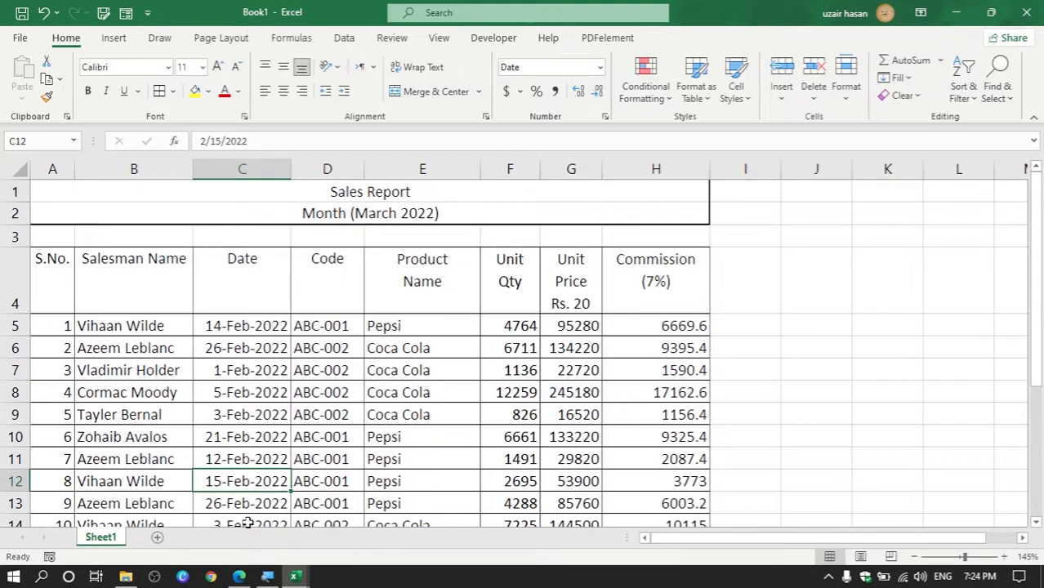
click(169, 328)
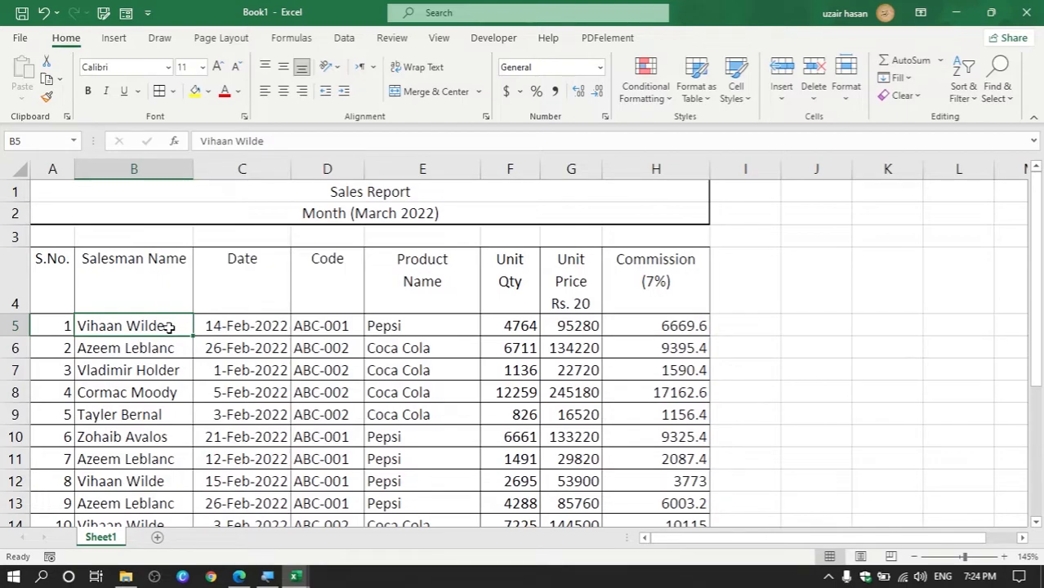
scroll(164, 369, down, 1)
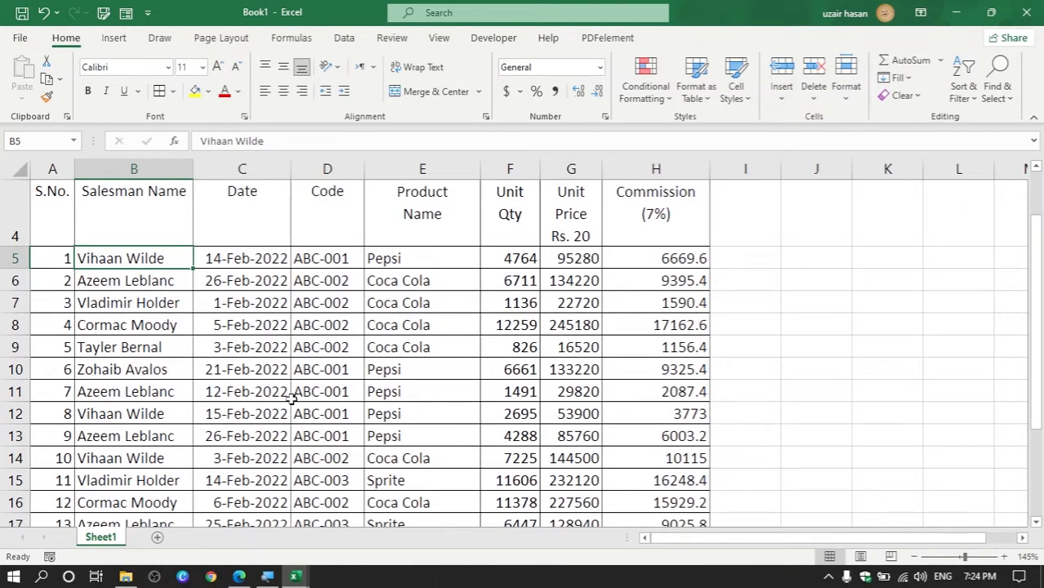
scroll(290, 398, up, 1)
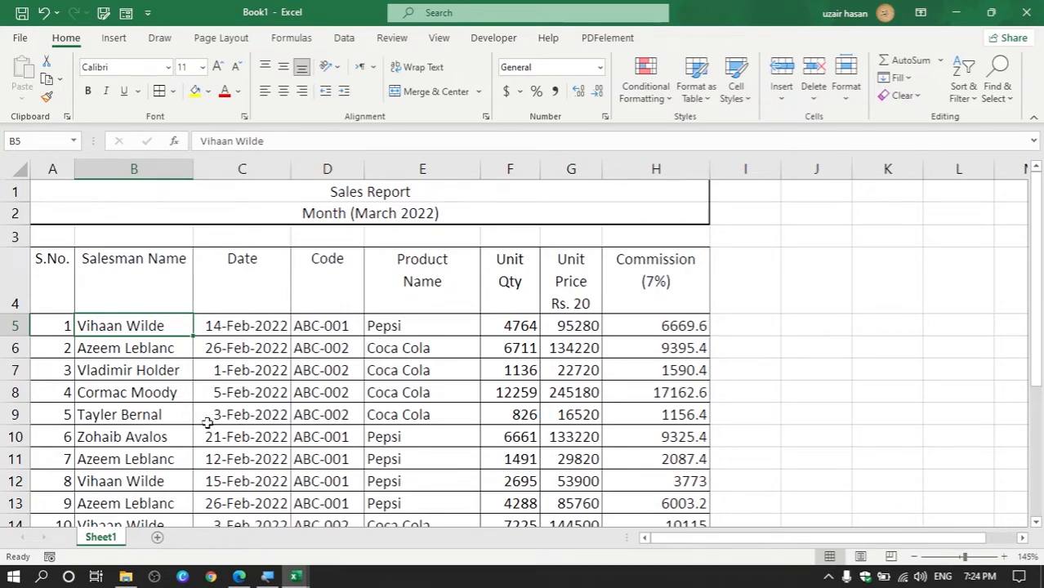
click(374, 198)
click(372, 211)
drag(49, 295, 613, 294)
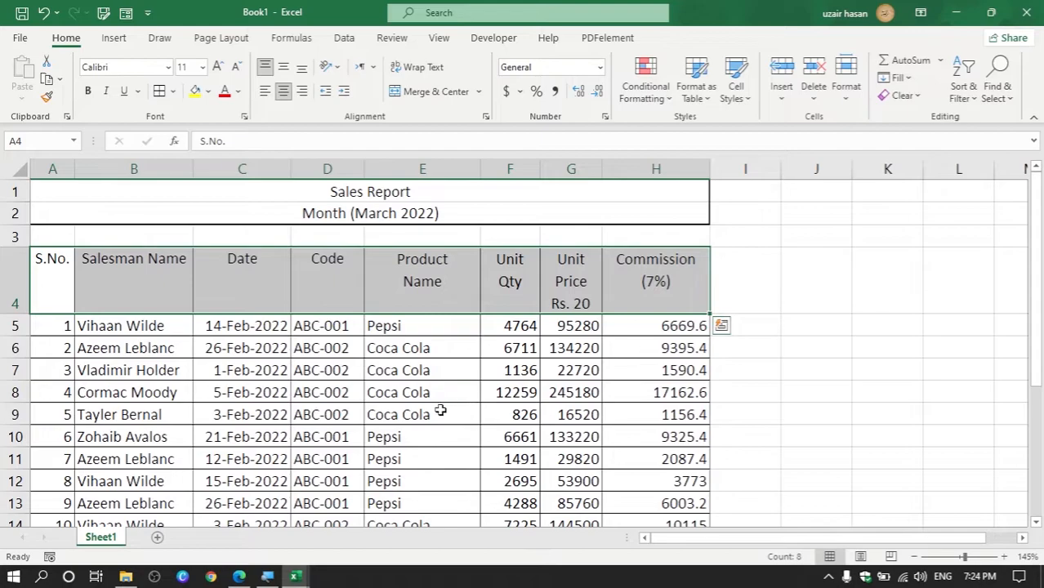
- Sort the whole sales table, headers included, by Salesman Name on cell values in A to Z order
click(430, 417)
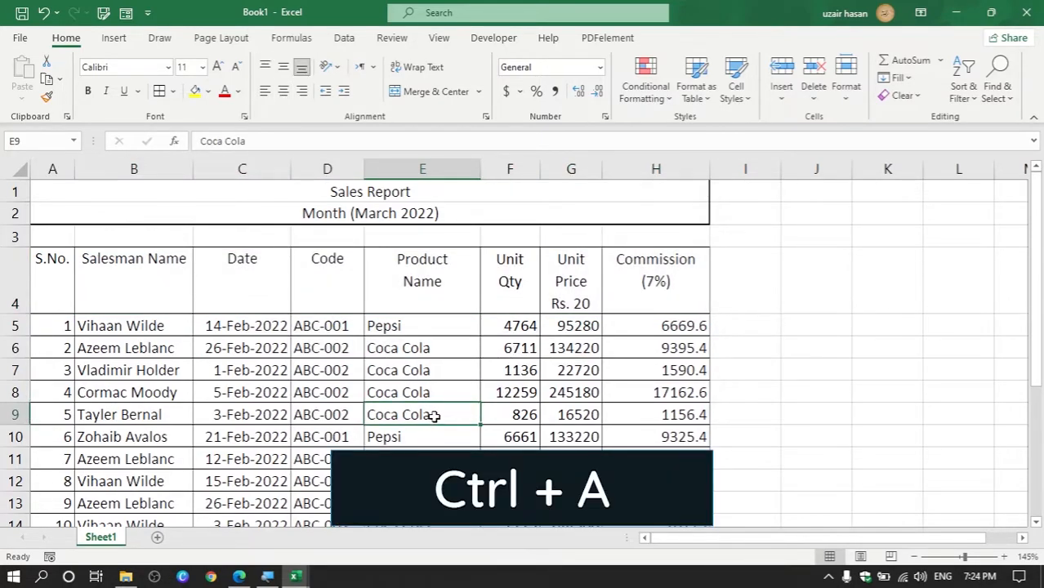
key(ctrl+a)
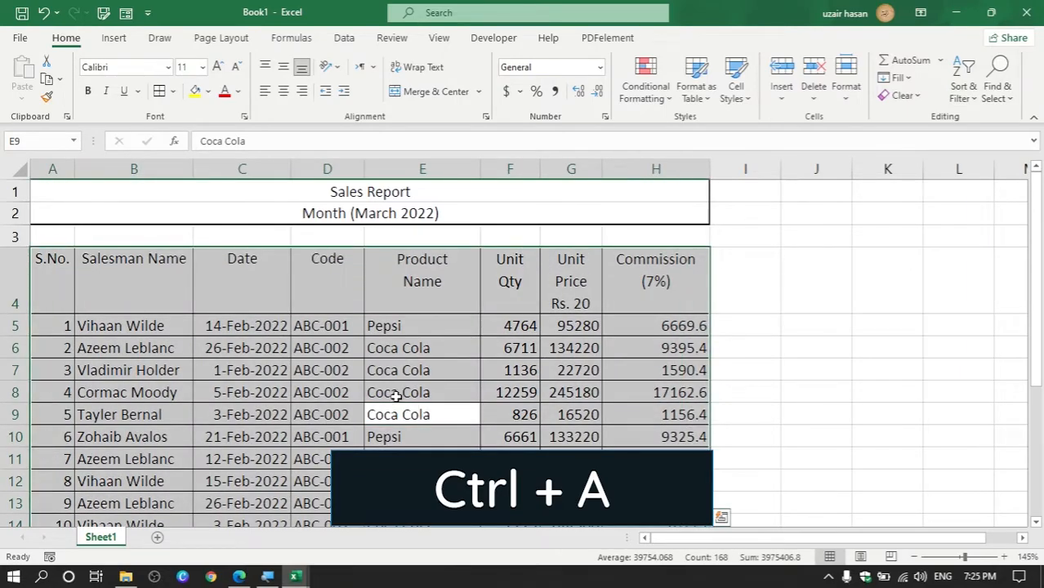
scroll(497, 280, down, 4)
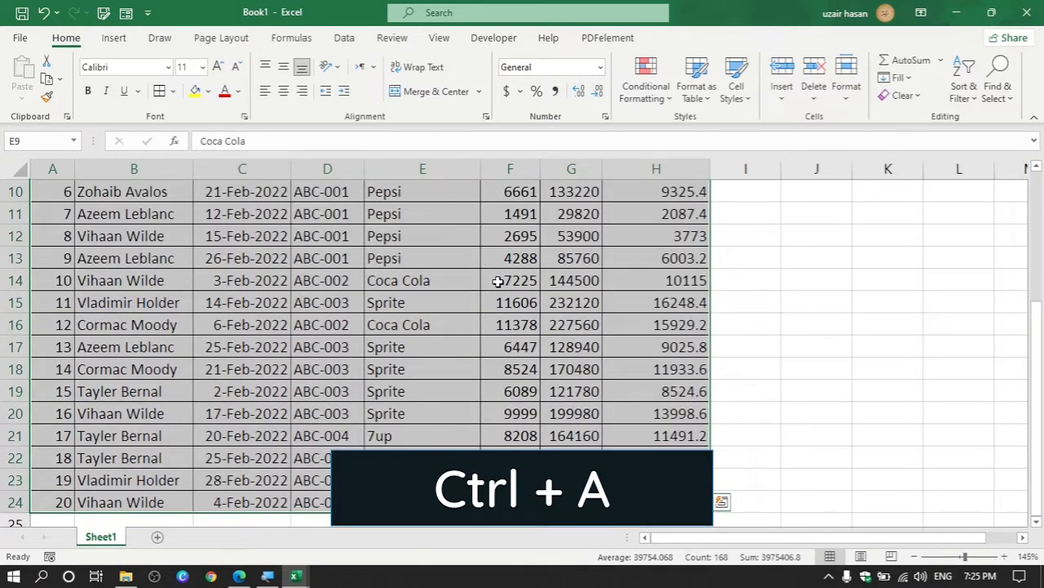
scroll(497, 280, up, 4)
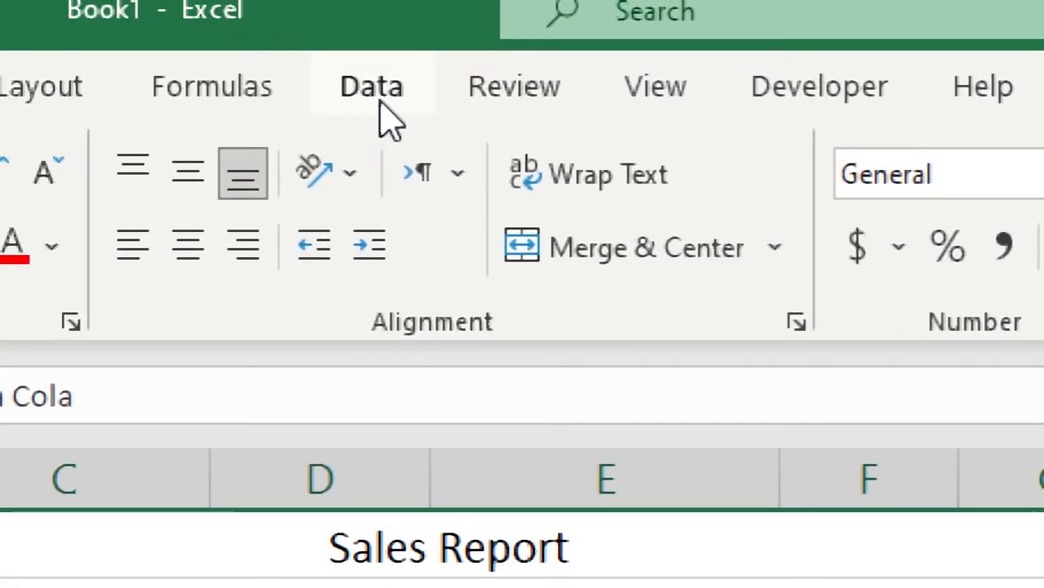
click(345, 41)
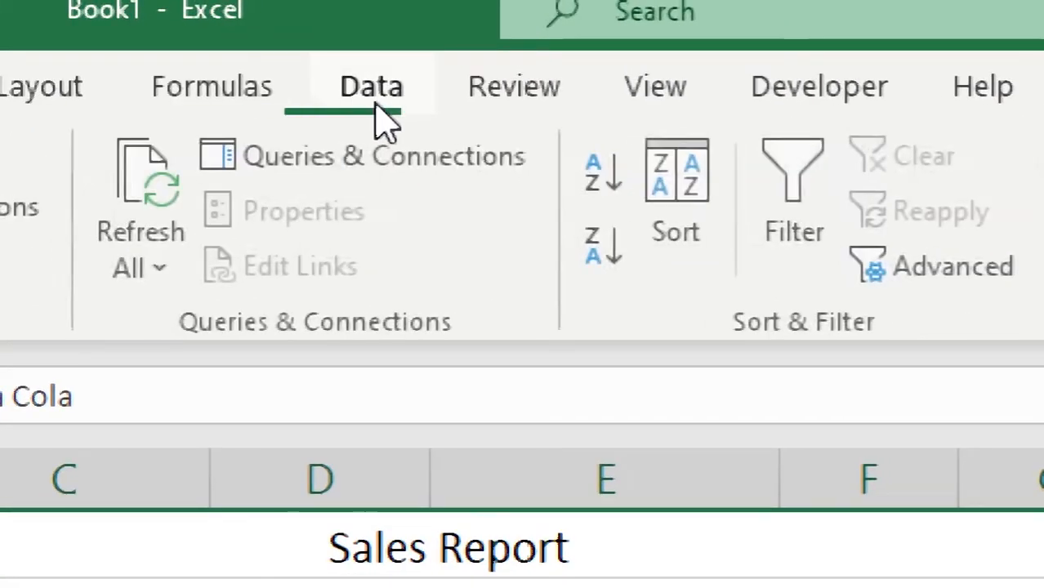
click(686, 146)
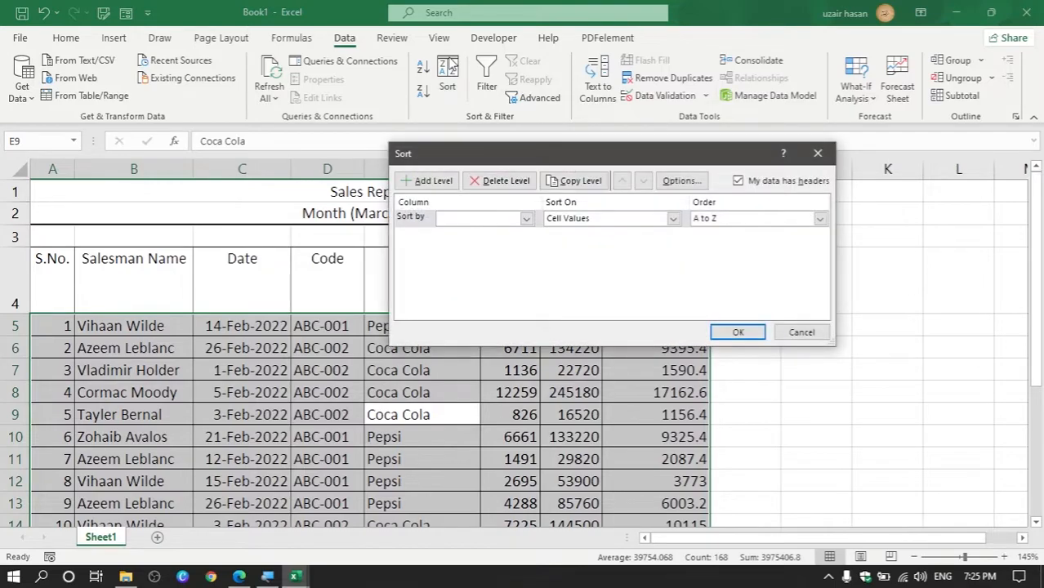
drag(506, 159, 431, 143)
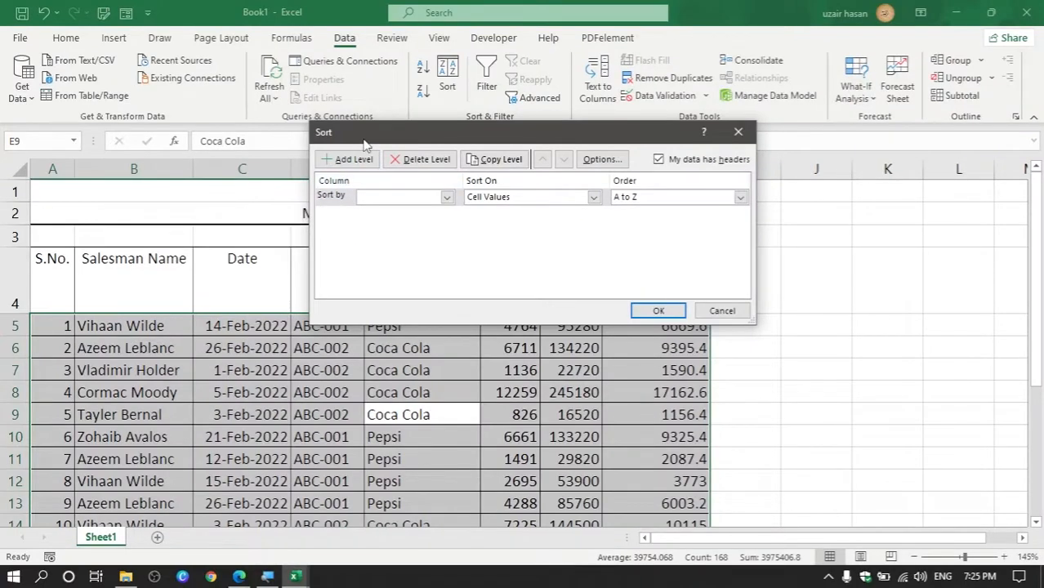
drag(364, 144, 500, 94)
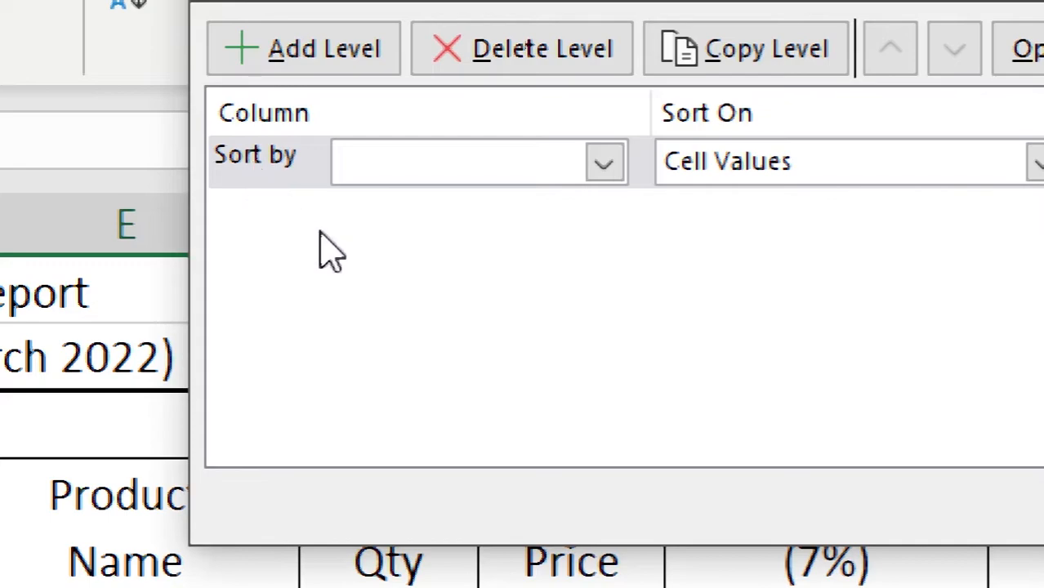
click(612, 177)
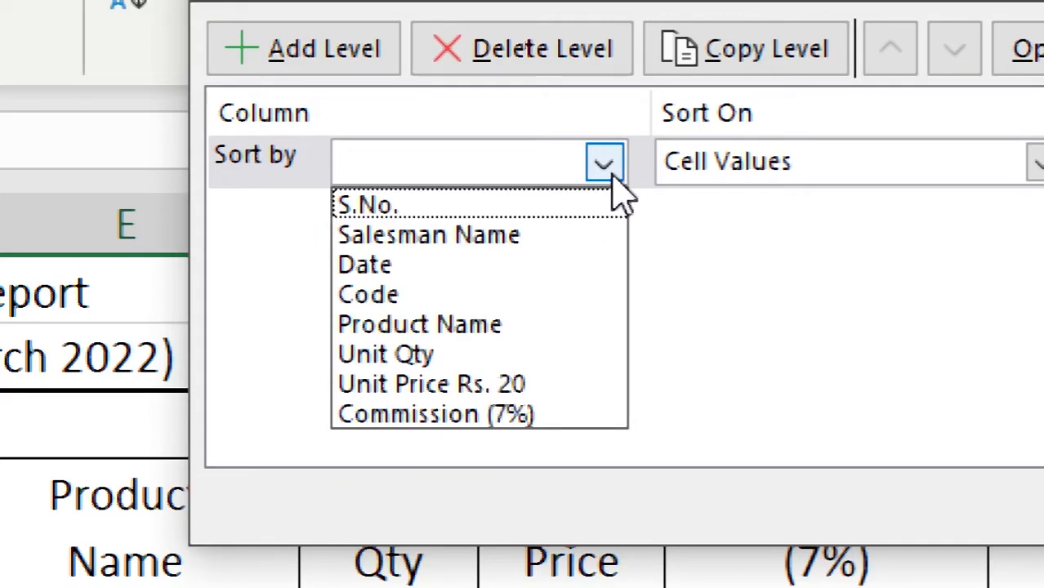
click(487, 242)
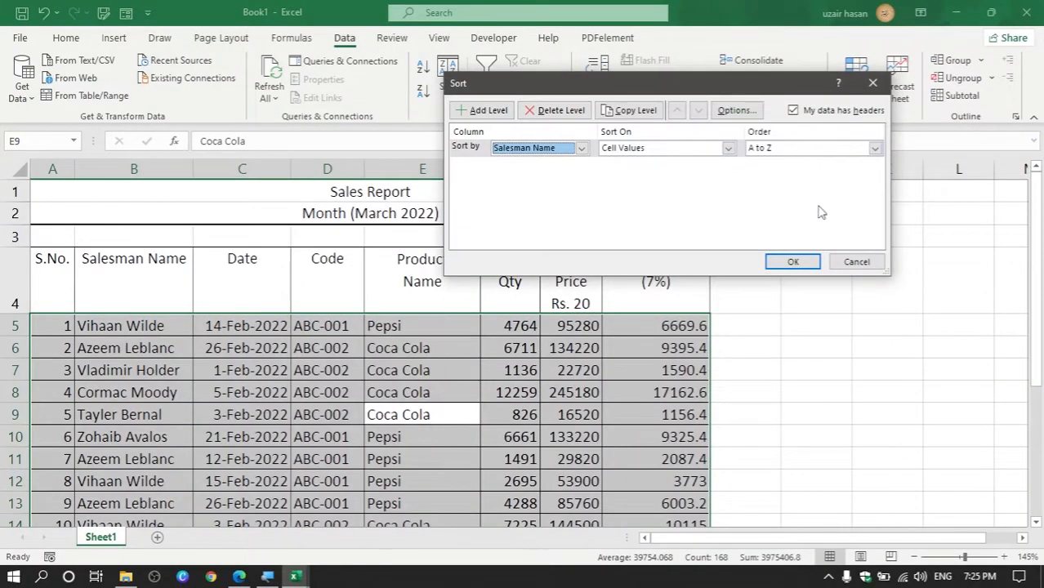
click(792, 261)
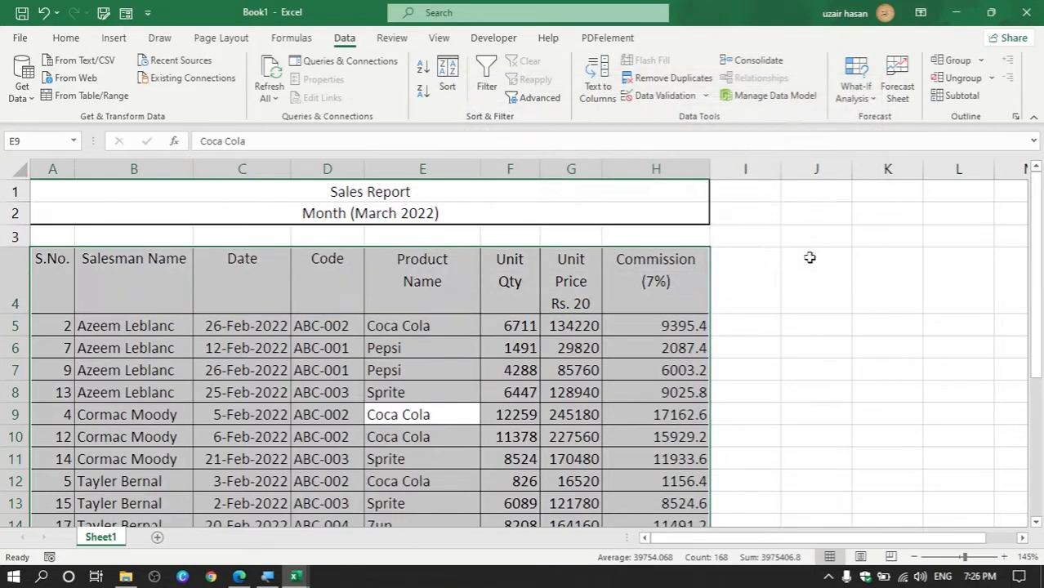
- Check the serial numbers and grouped salesman names throughout the sorted table
scroll(182, 369, down, 1)
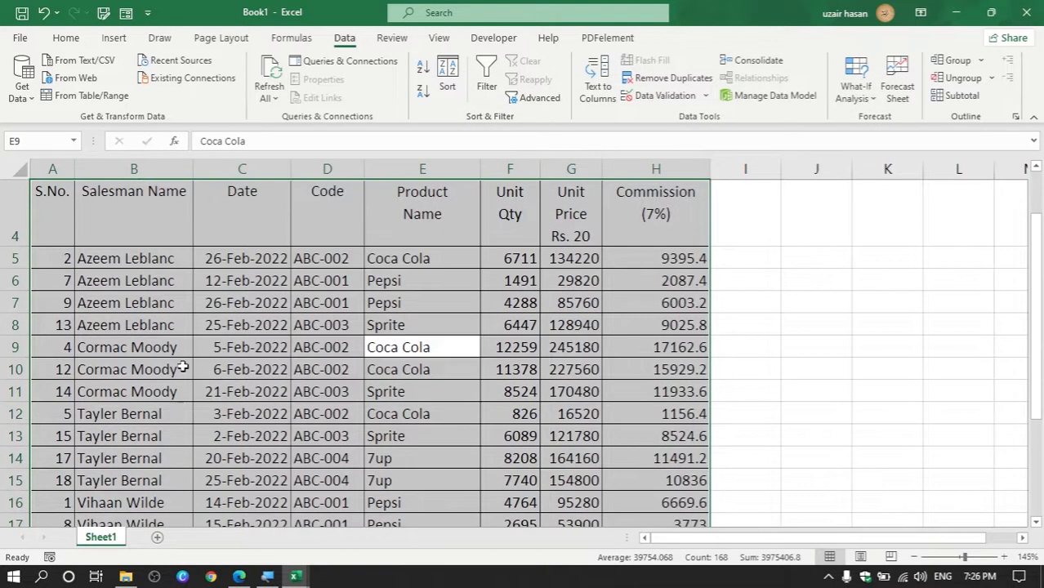
click(64, 260)
click(135, 260)
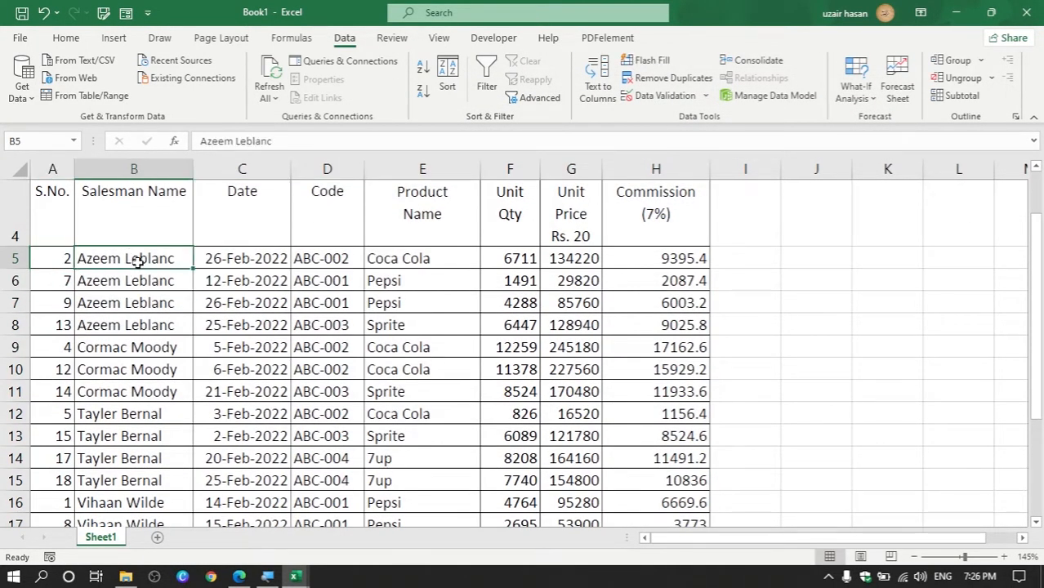
click(53, 280)
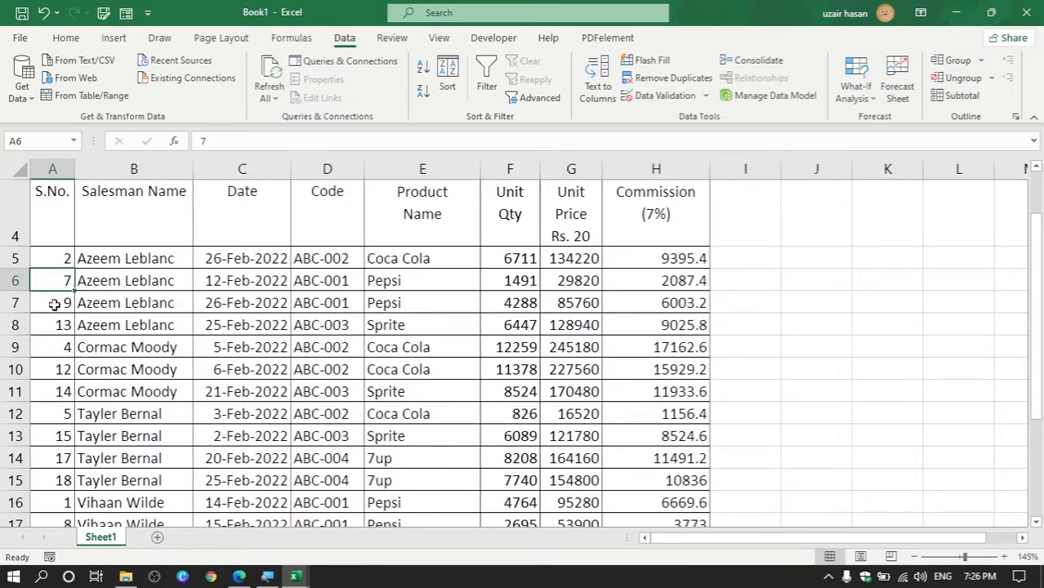
drag(129, 258, 130, 306)
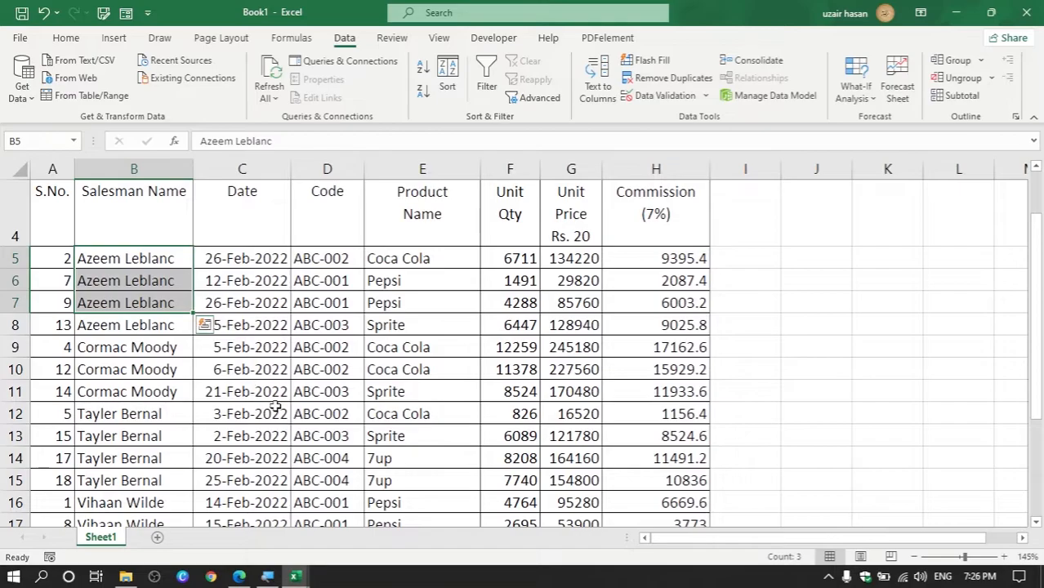
scroll(231, 384, down, 2)
scroll(232, 391, up, 2)
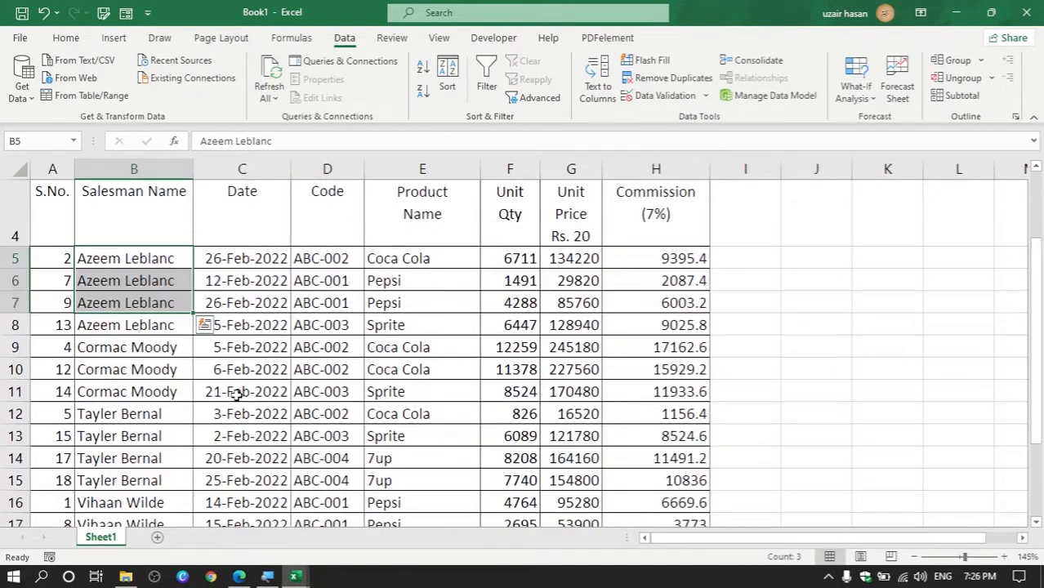
scroll(235, 394, up, 1)
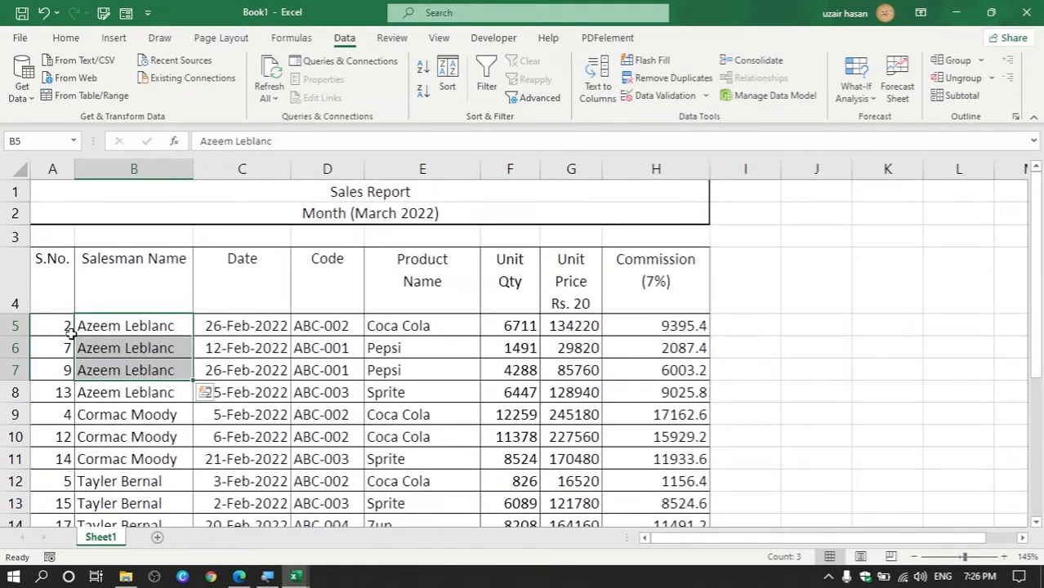
- Examine the first salesman's complete group of records in A5:H8 and the groups of the other salesmen below
drag(57, 323, 654, 369)
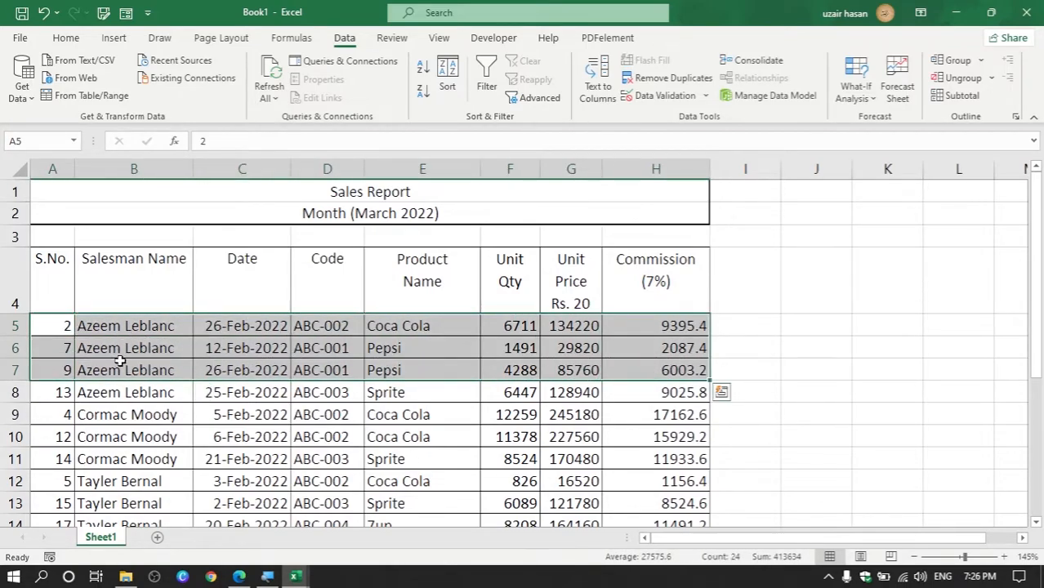
drag(58, 327, 654, 386)
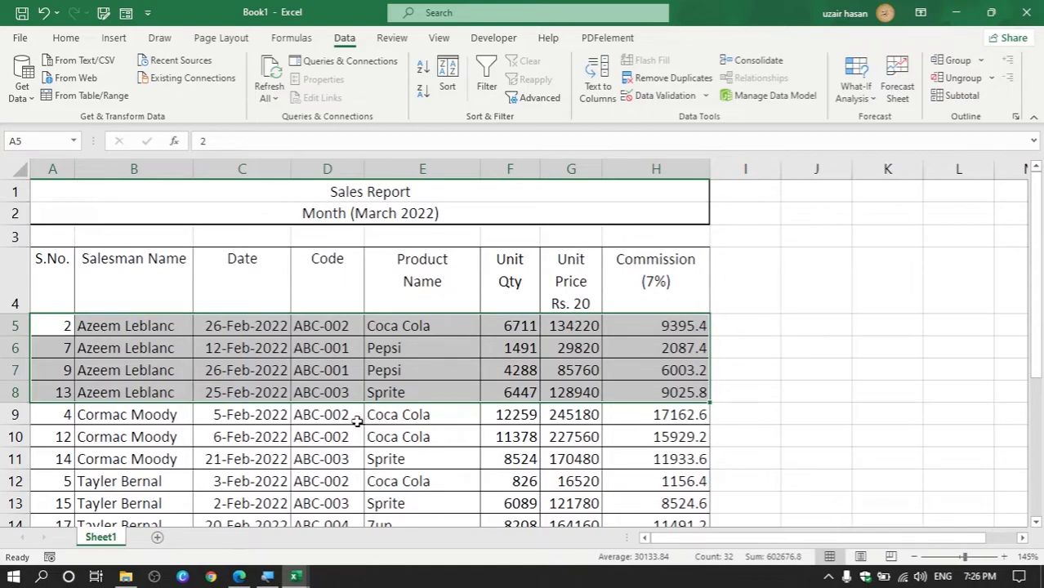
scroll(302, 433, down, 1)
scroll(302, 433, down, 2)
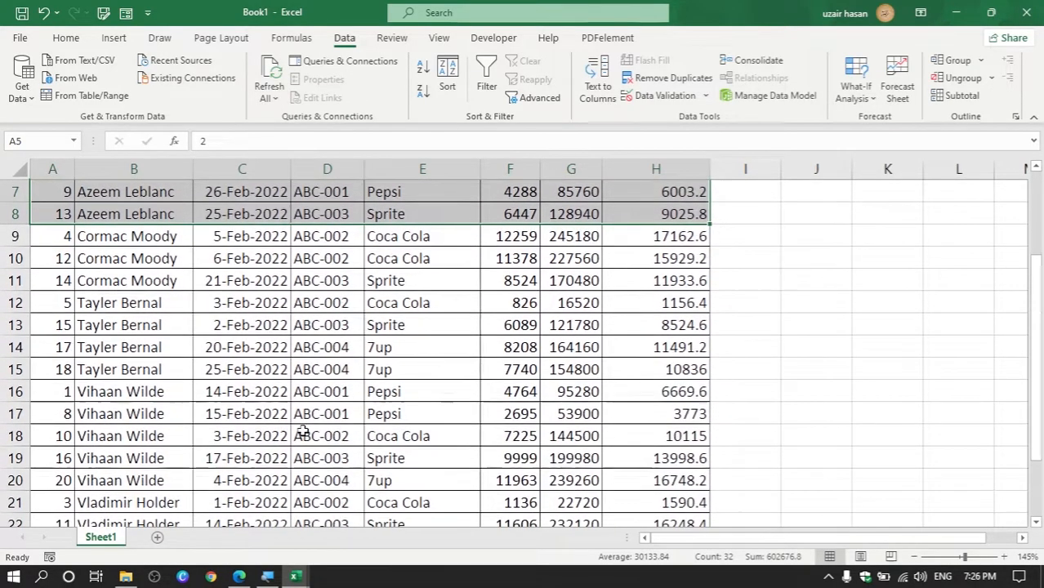
scroll(302, 432, up, 3)
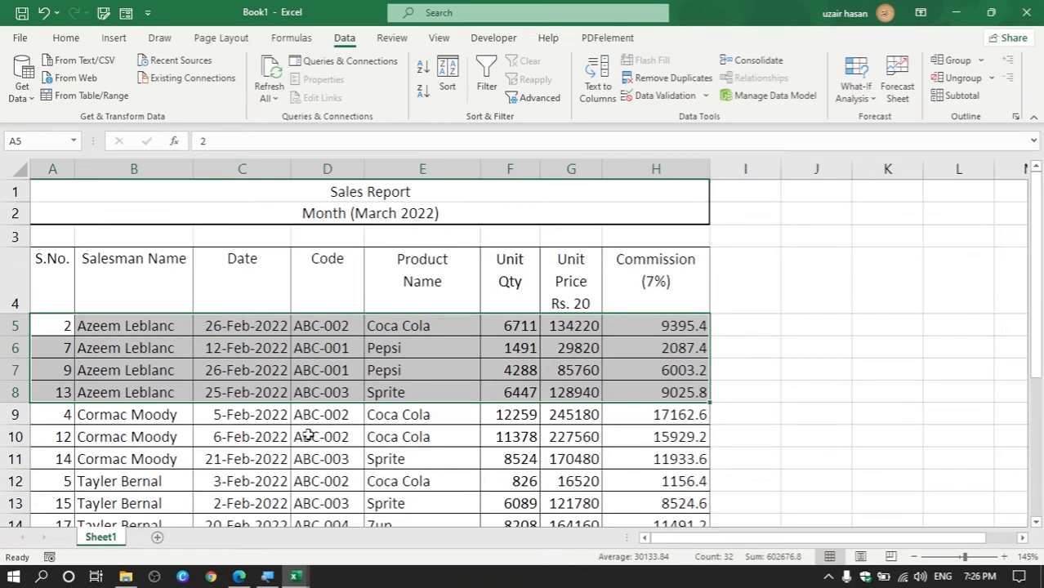
click(300, 431)
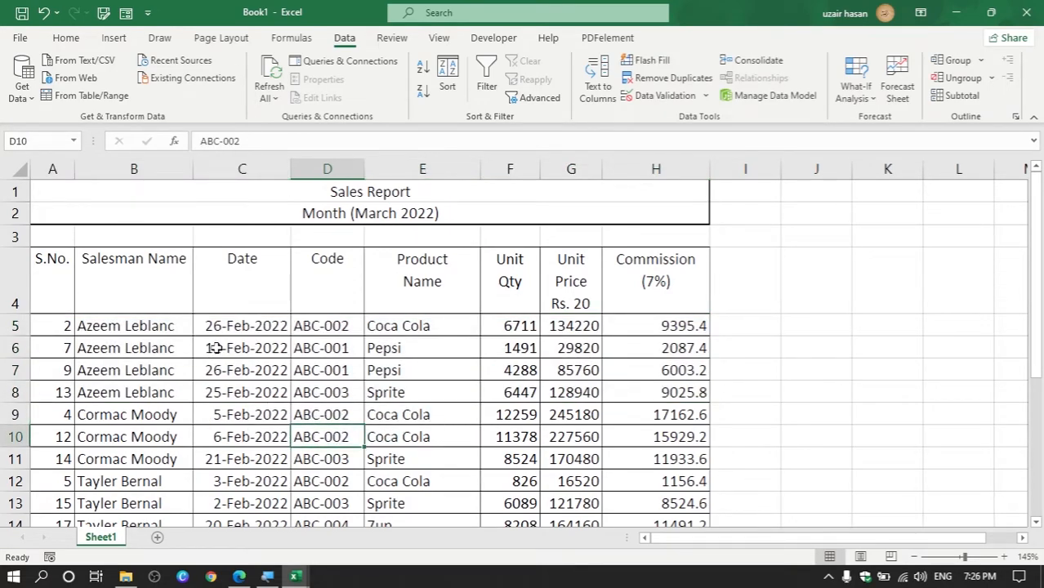
- Start a Subtotal on the whole sales table, grouping at each change in Salesman Name
drag(73, 284, 644, 288)
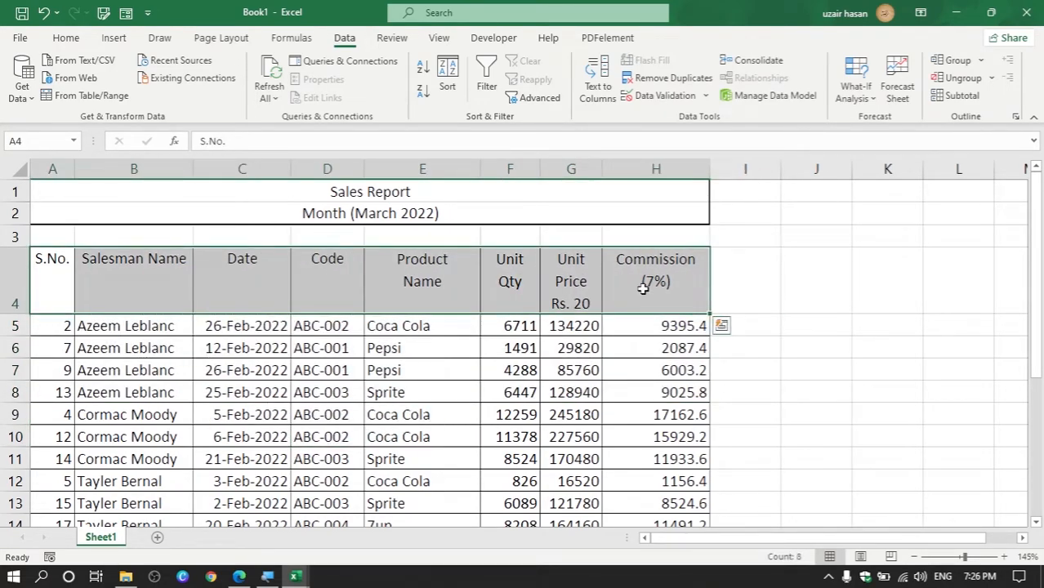
click(487, 391)
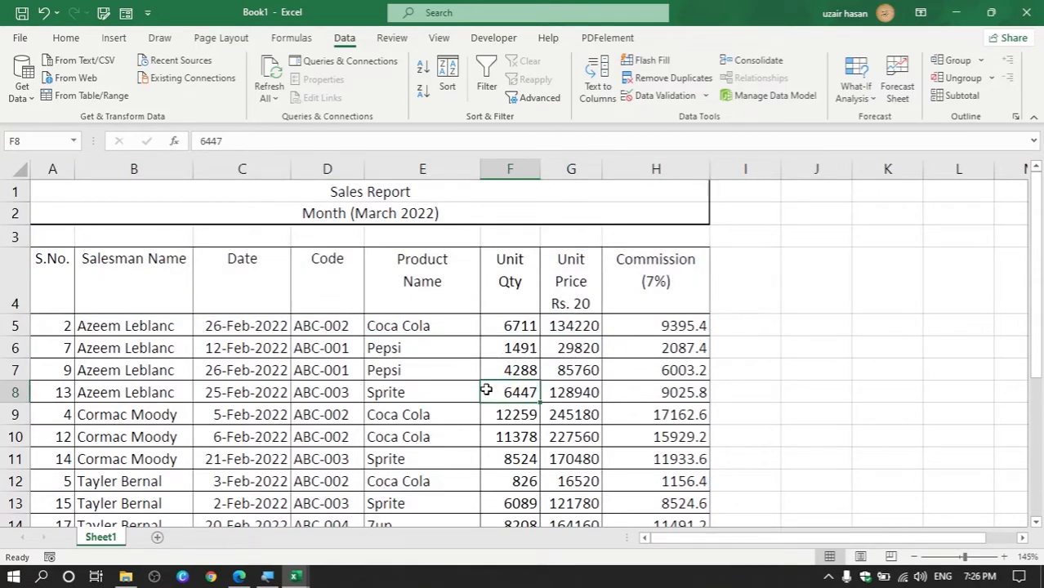
key(ctrl+a)
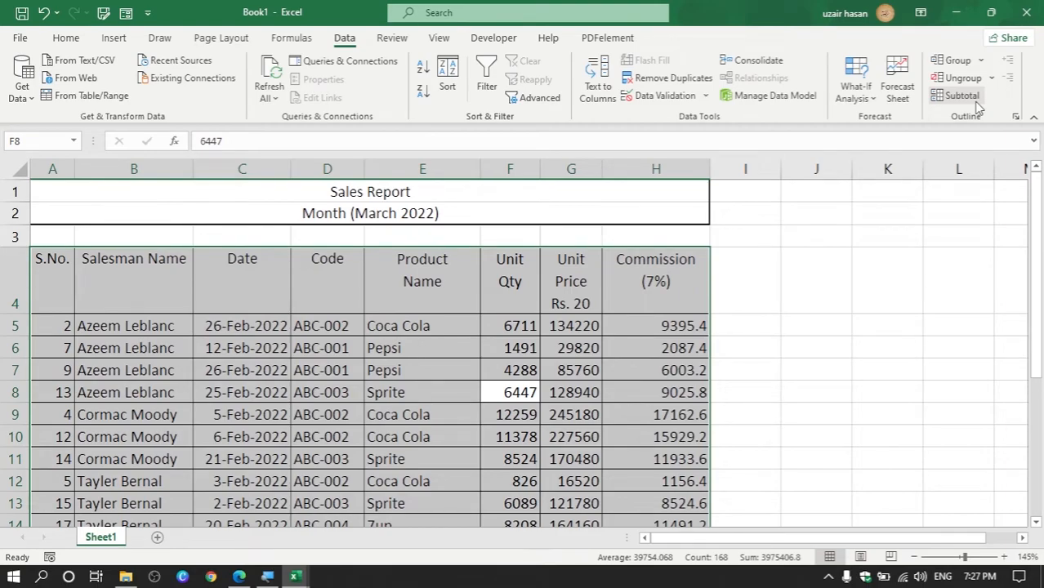
click(961, 98)
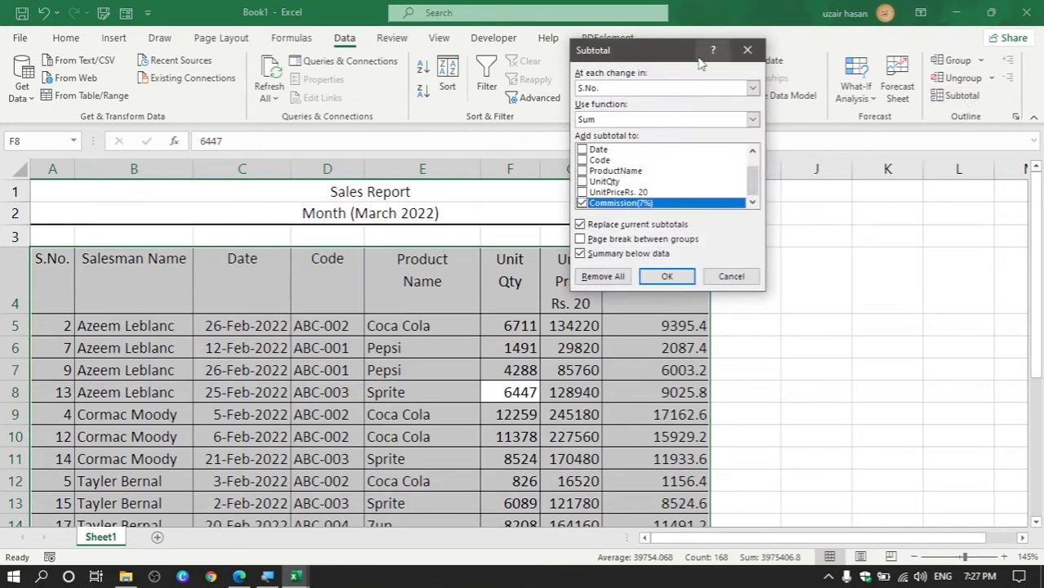
drag(656, 64, 521, 80)
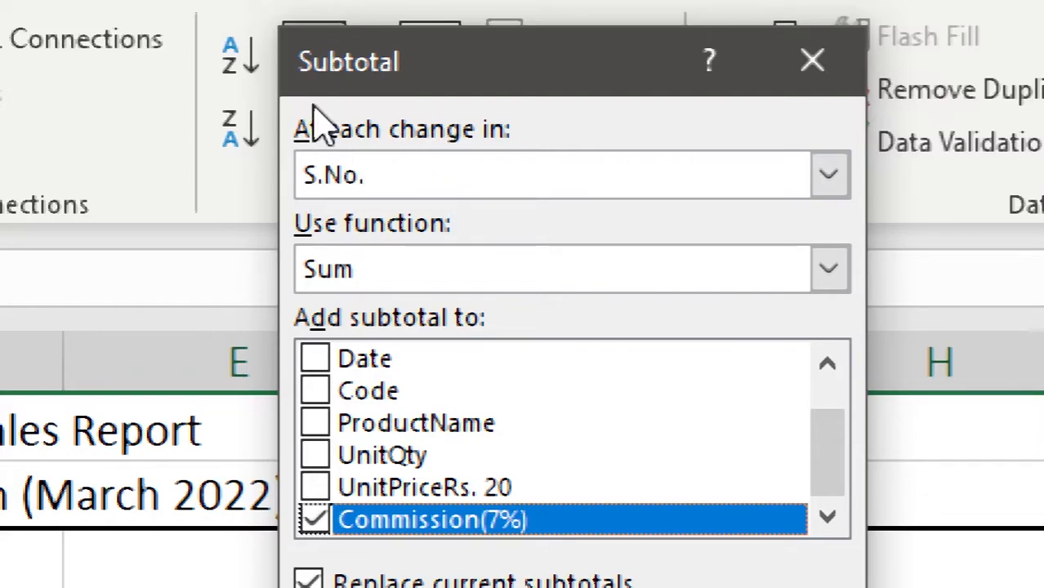
click(831, 182)
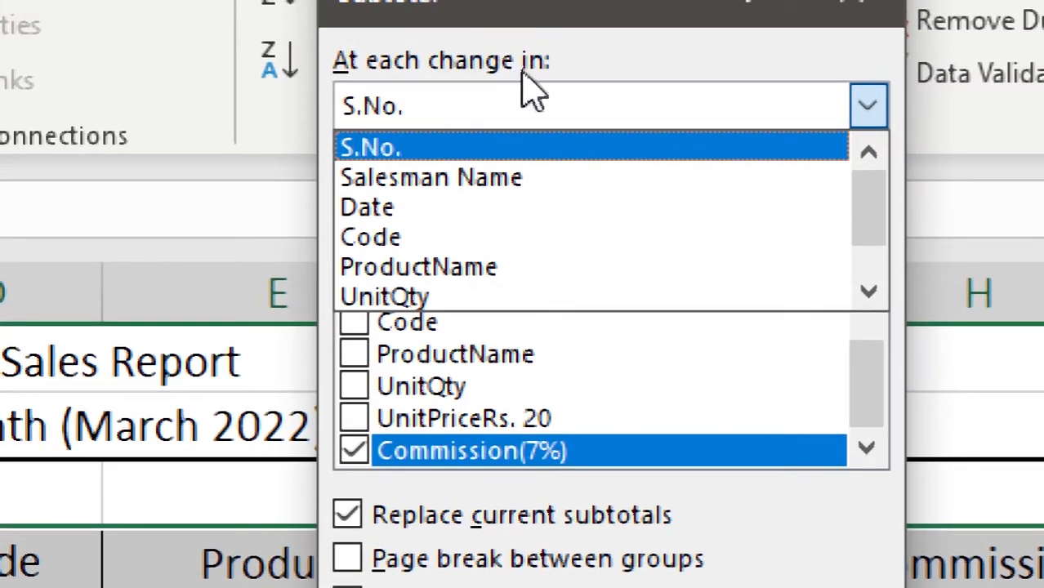
click(500, 188)
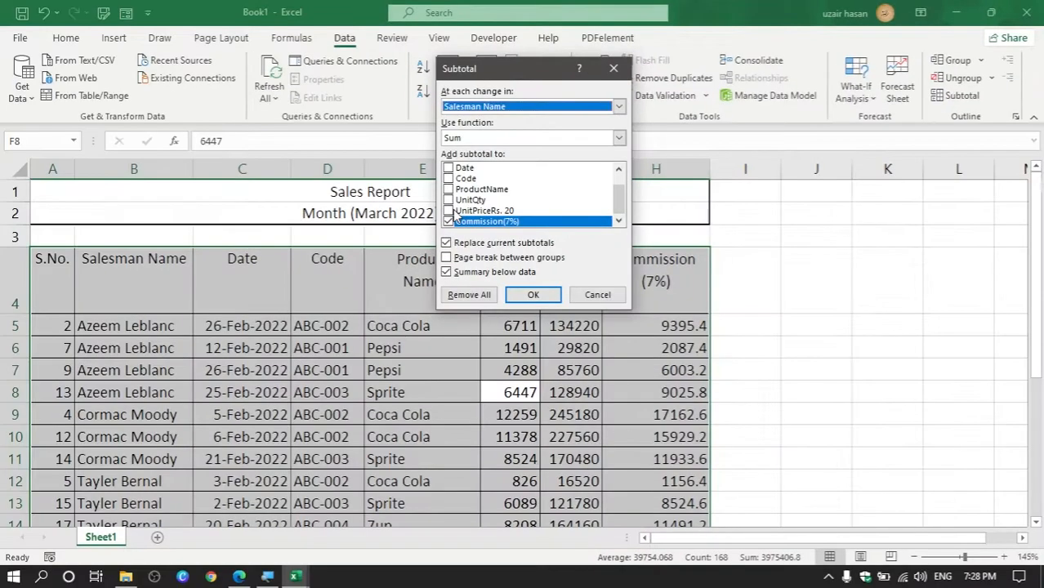
- Add Sum subtotals to UnitQty and UnitPriceRs. 20 alongside Commission(7%), with a page break between groups, and apply them
drag(506, 85, 796, 181)
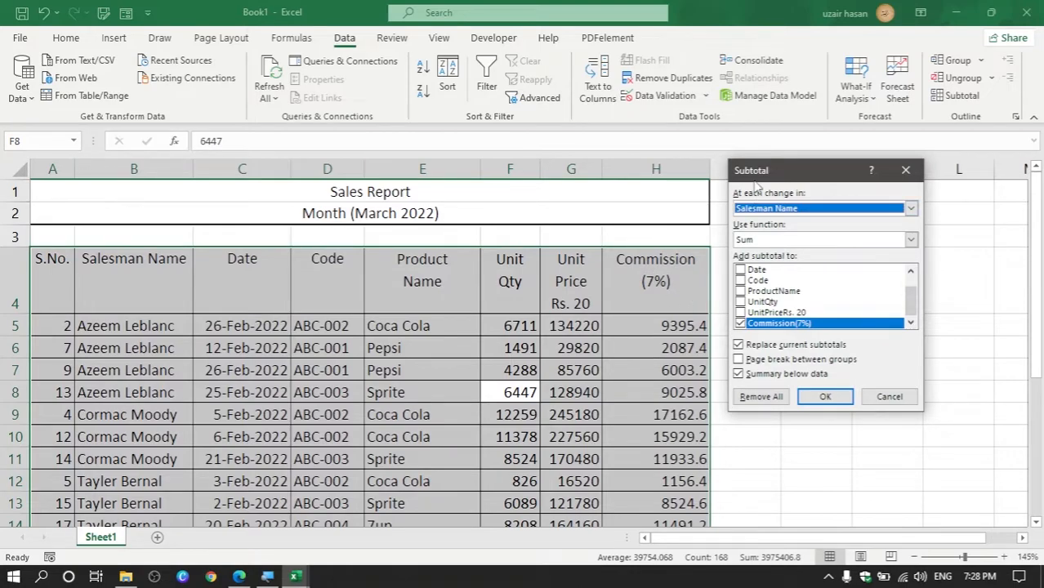
drag(759, 170, 575, 159)
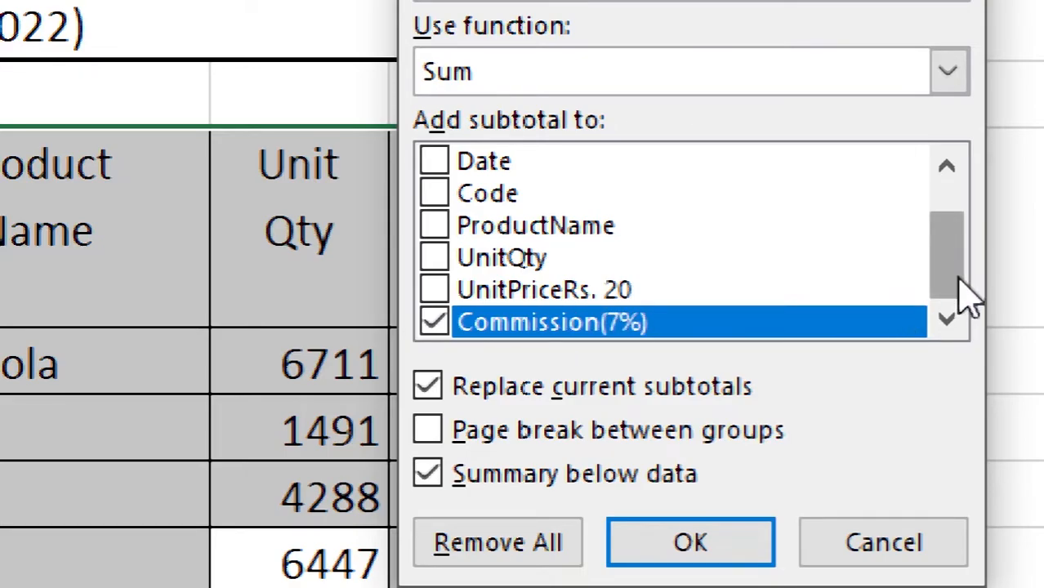
click(445, 263)
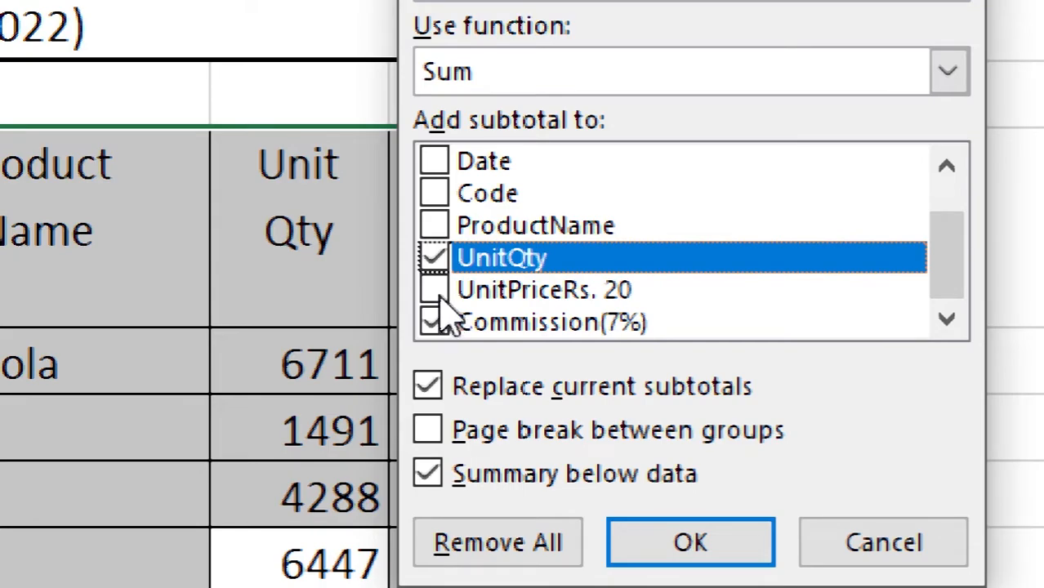
click(442, 294)
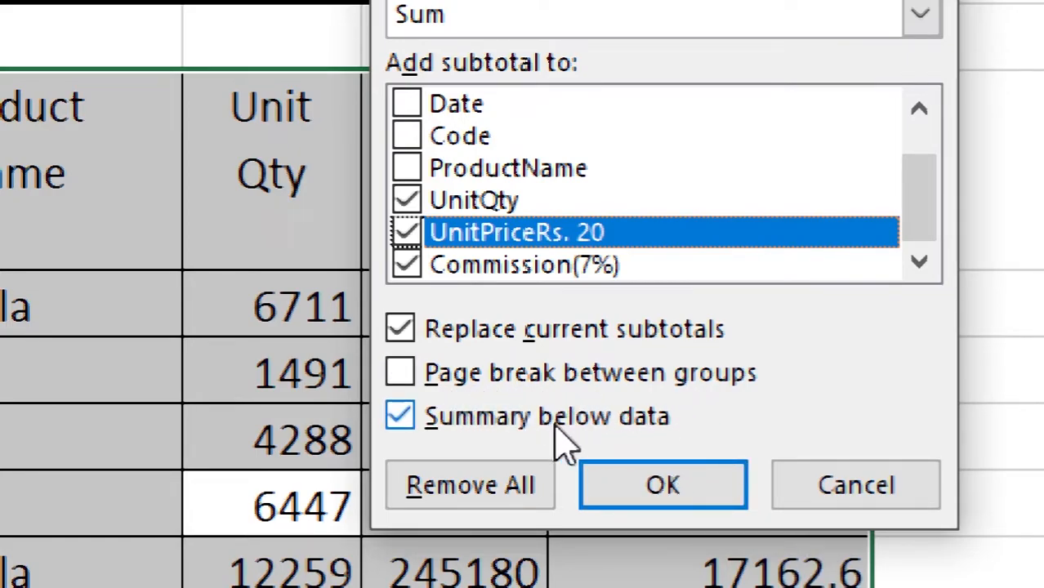
click(401, 376)
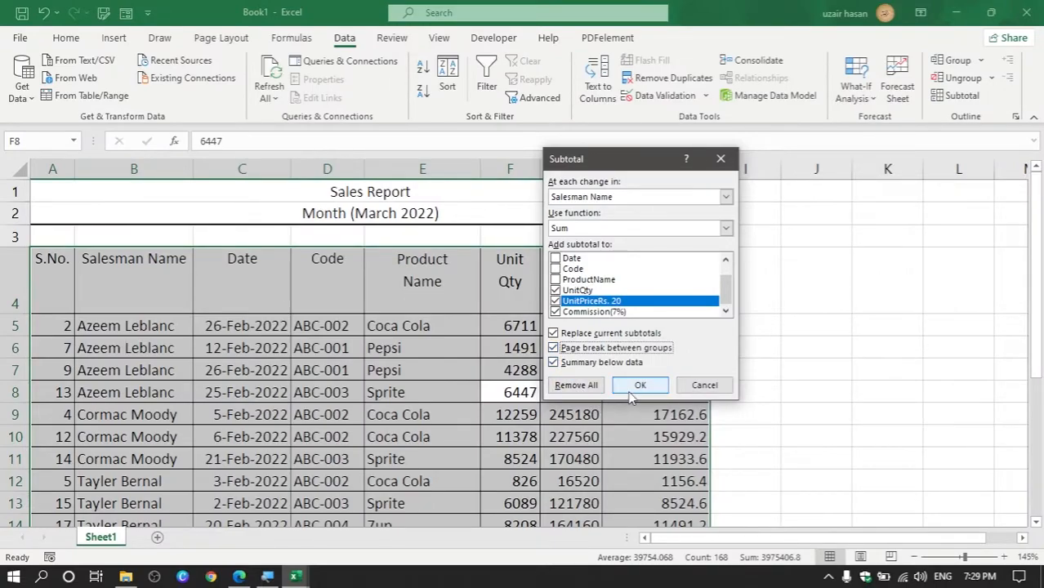
click(639, 386)
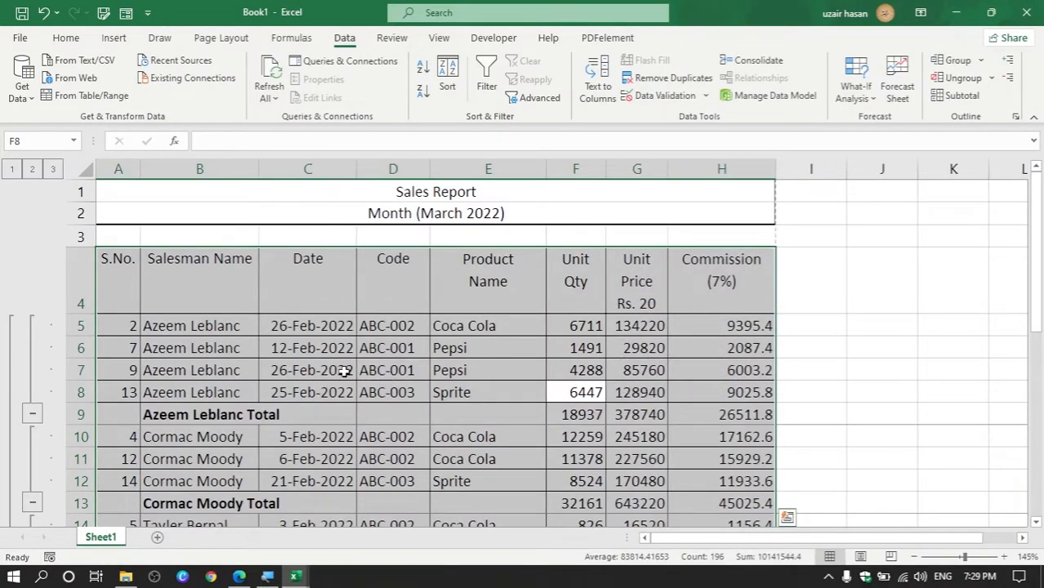
- Examine the first salesman's block with its total in A4:H9, and compare pages 1 and 2 in the print preview
click(343, 369)
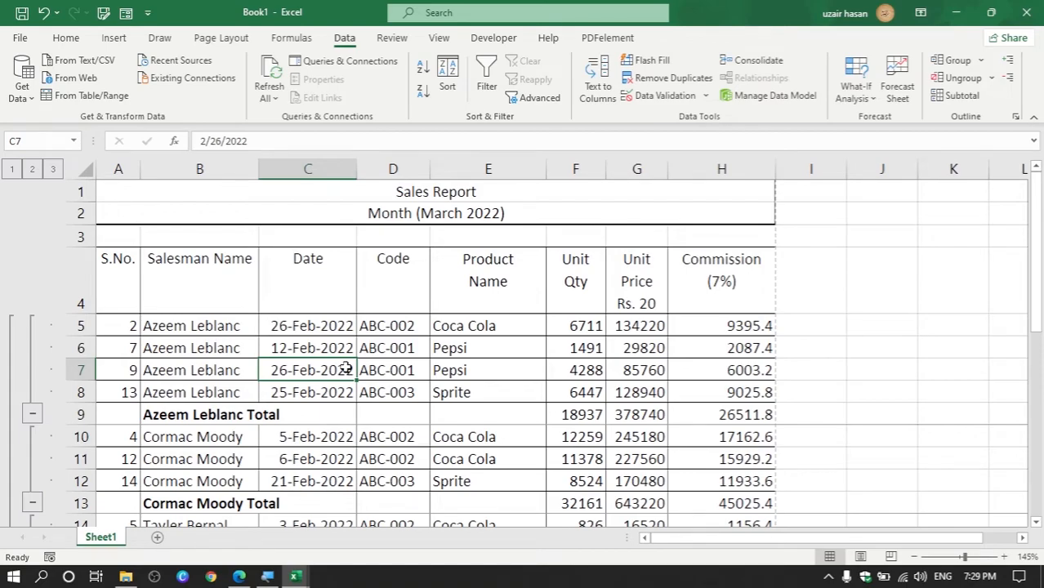
drag(130, 292, 711, 408)
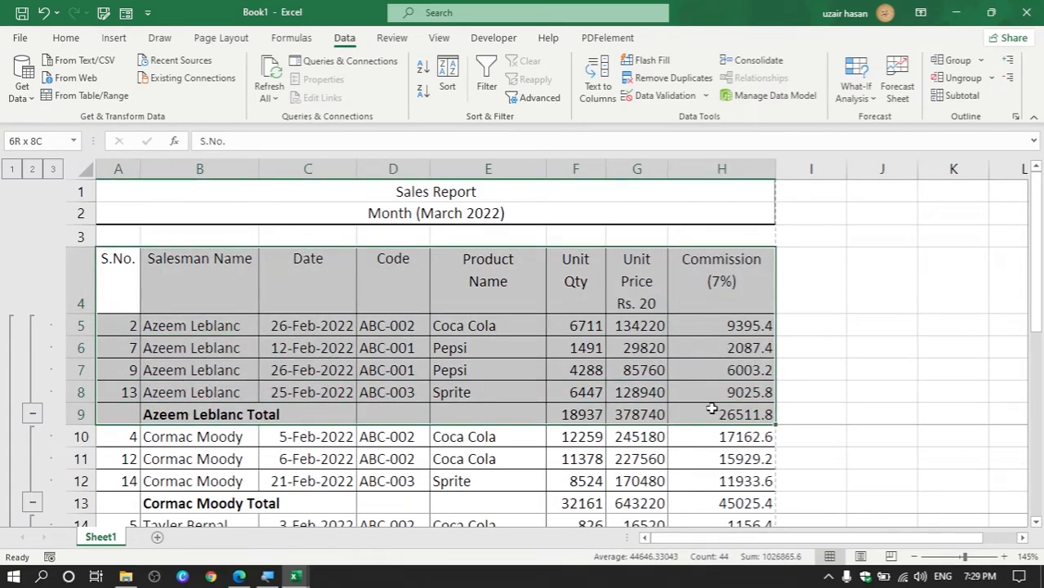
drag(711, 408, 711, 408)
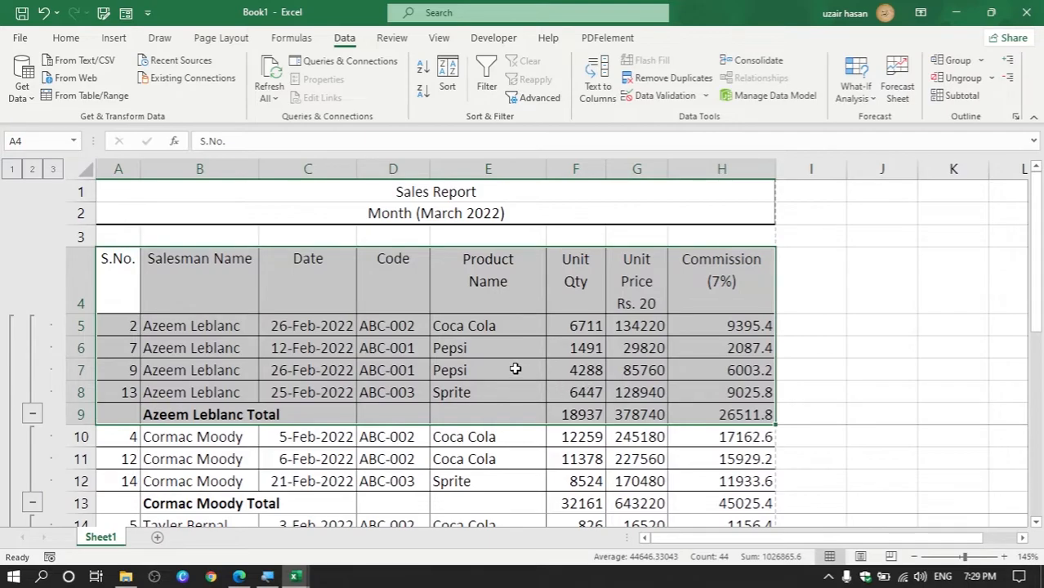
key(ctrl+p)
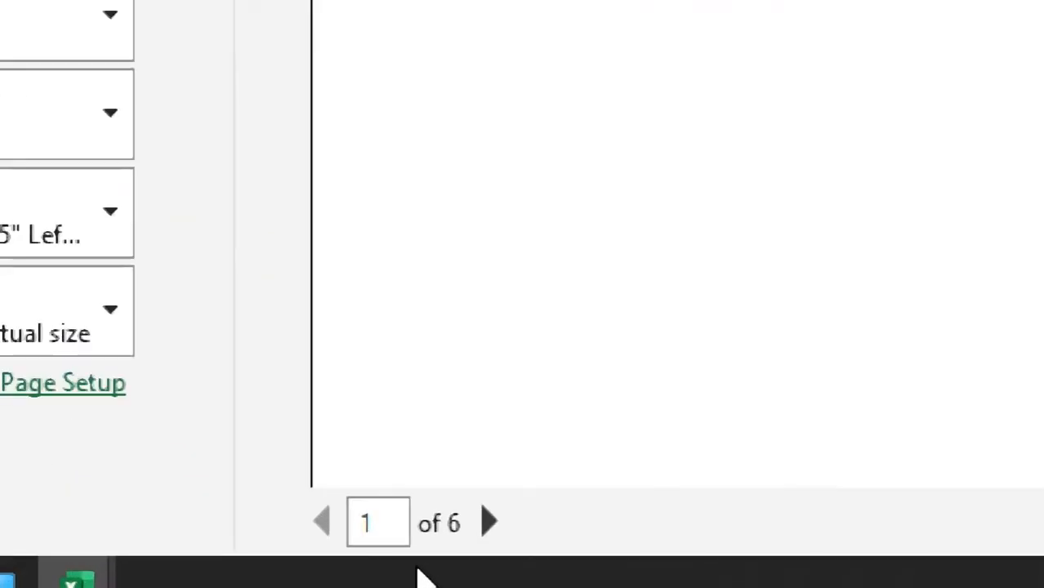
click(488, 523)
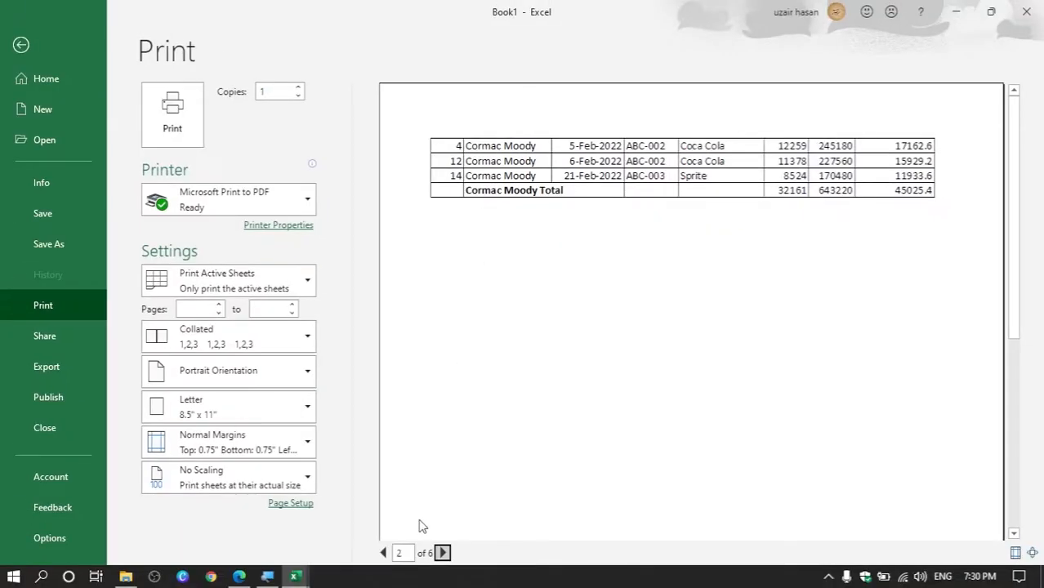
click(383, 553)
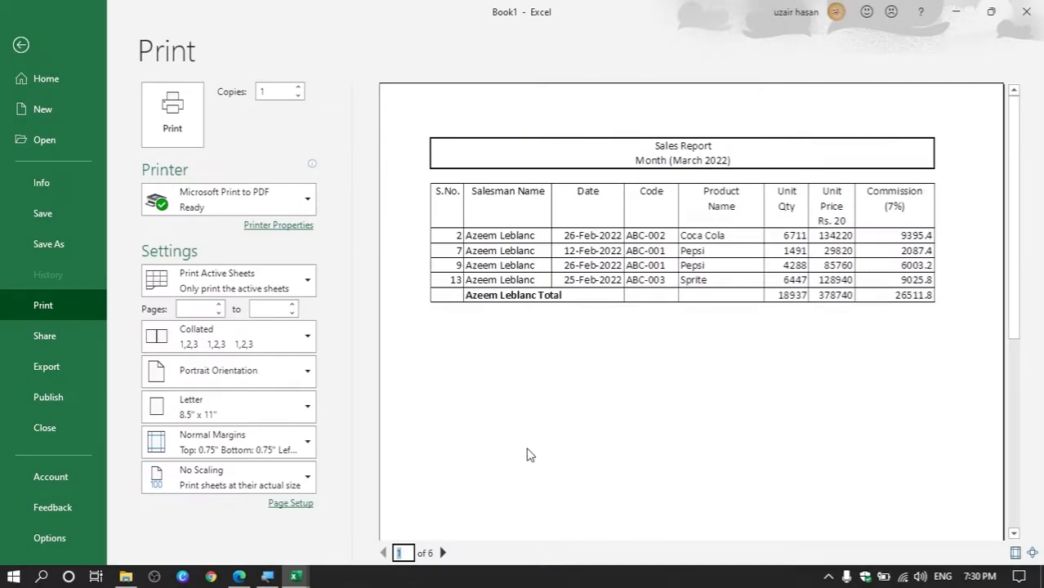
click(442, 553)
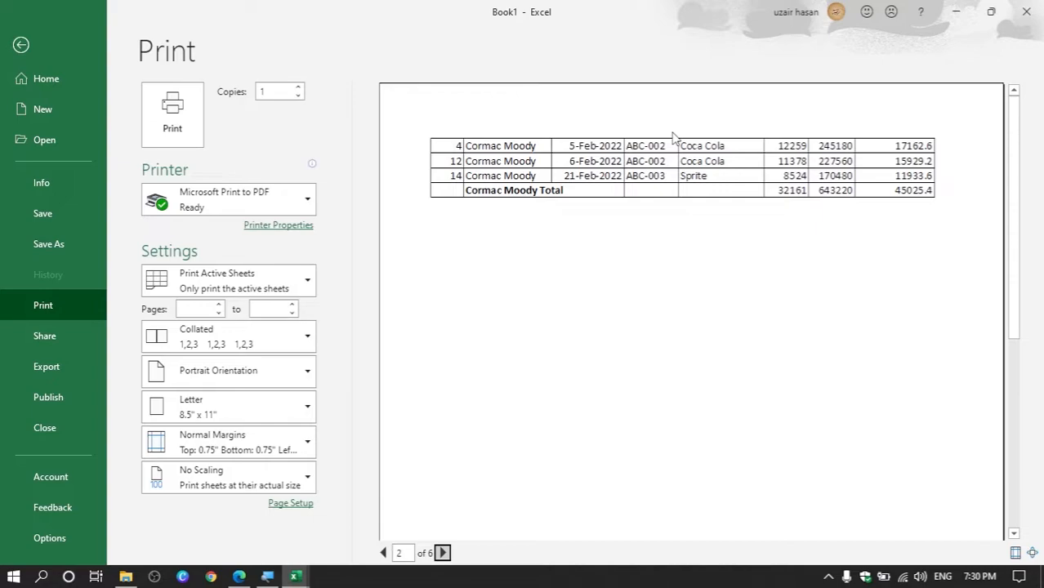
key(Escape)
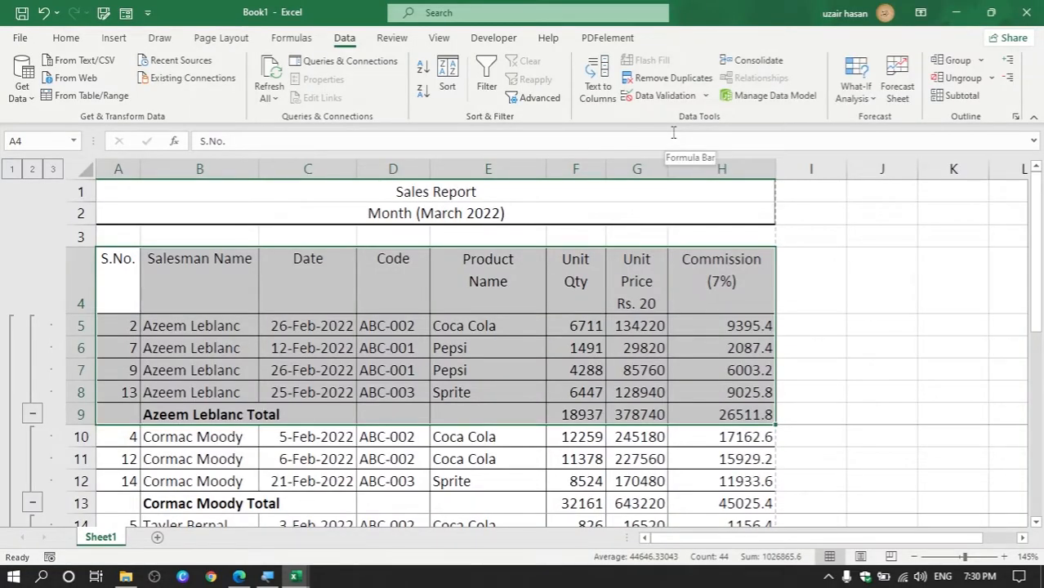
- Set rows $1:$4 to repeat at the top of every printed page
click(843, 320)
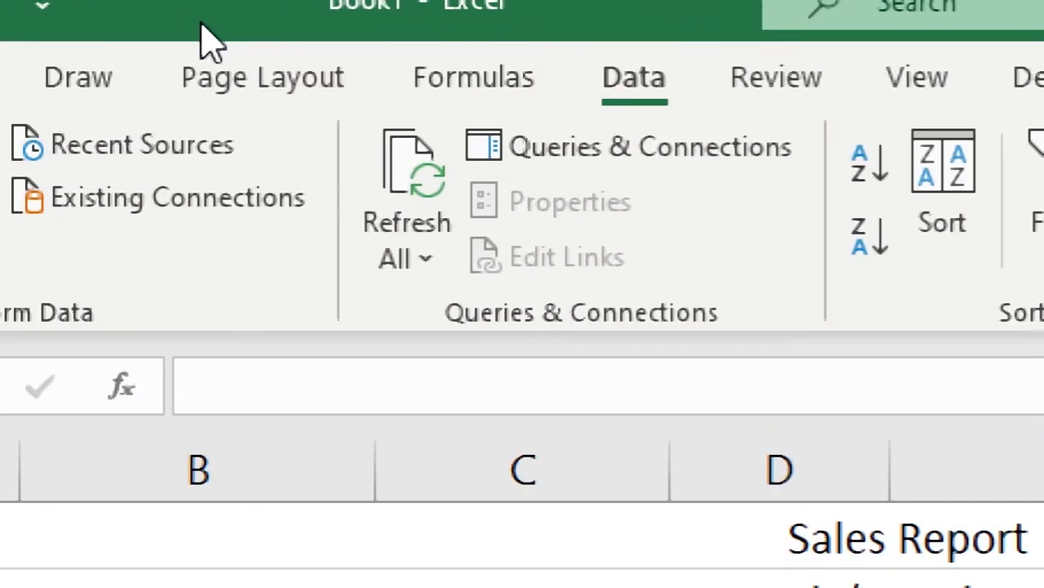
click(226, 90)
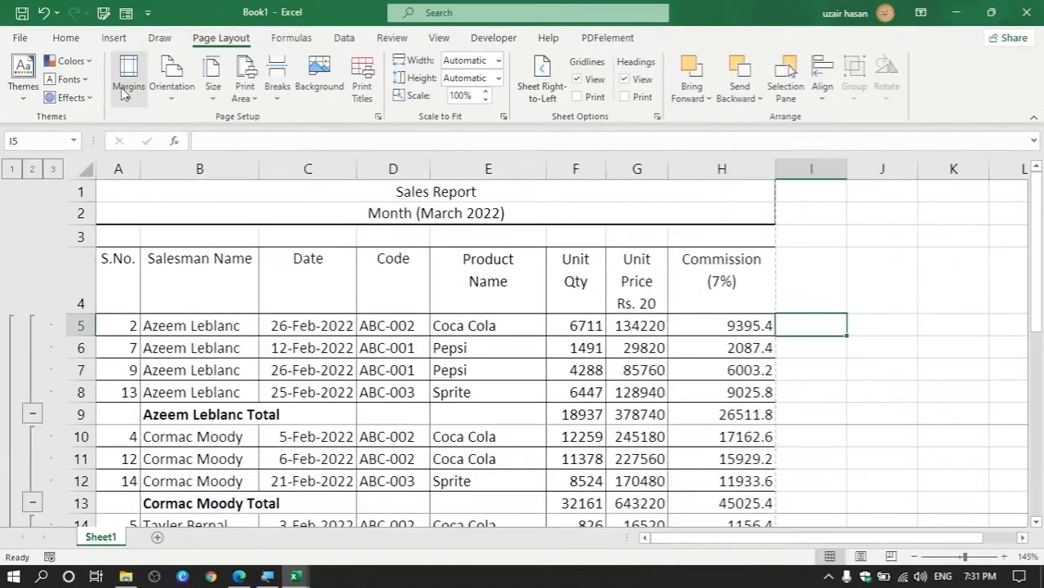
click(157, 102)
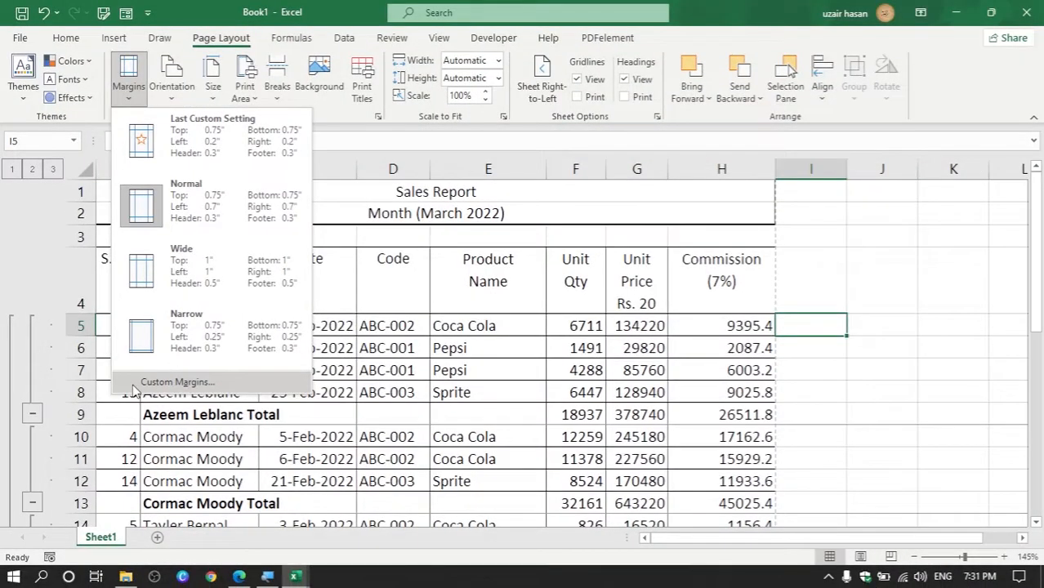
click(139, 399)
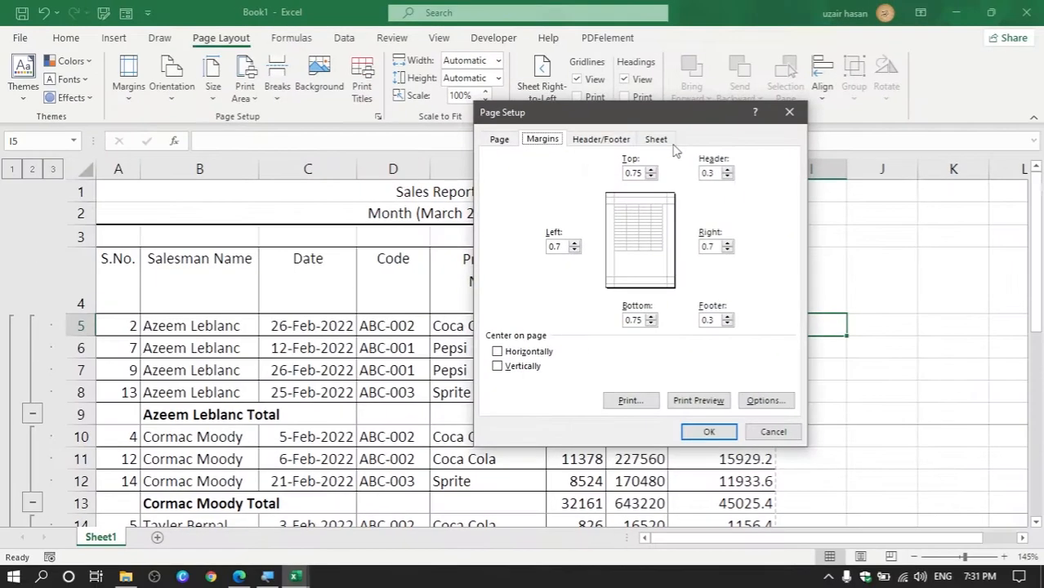
click(625, 133)
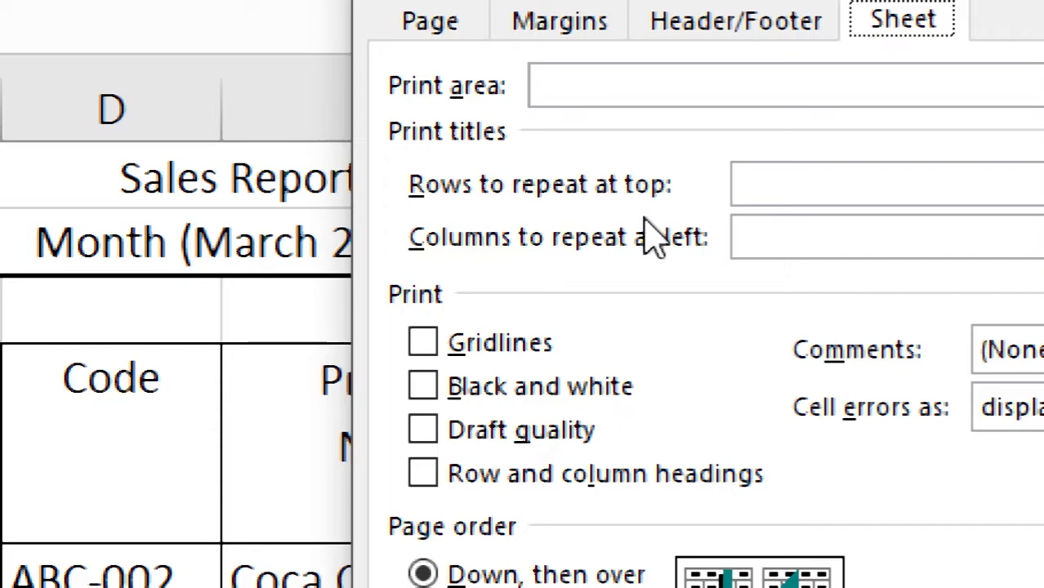
click(785, 200)
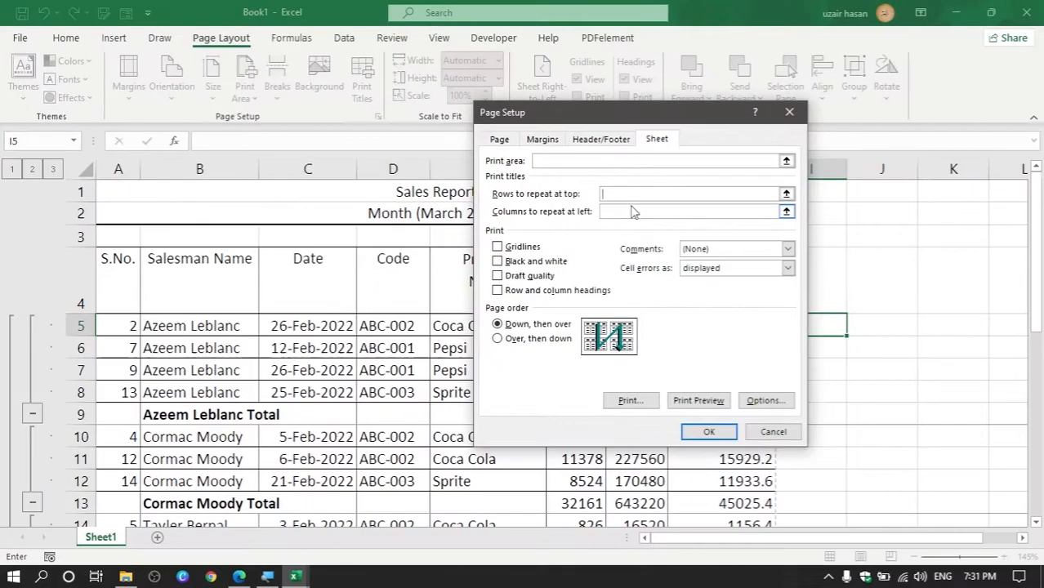
drag(502, 120, 668, 125)
drag(315, 193, 357, 284)
drag(686, 118, 423, 82)
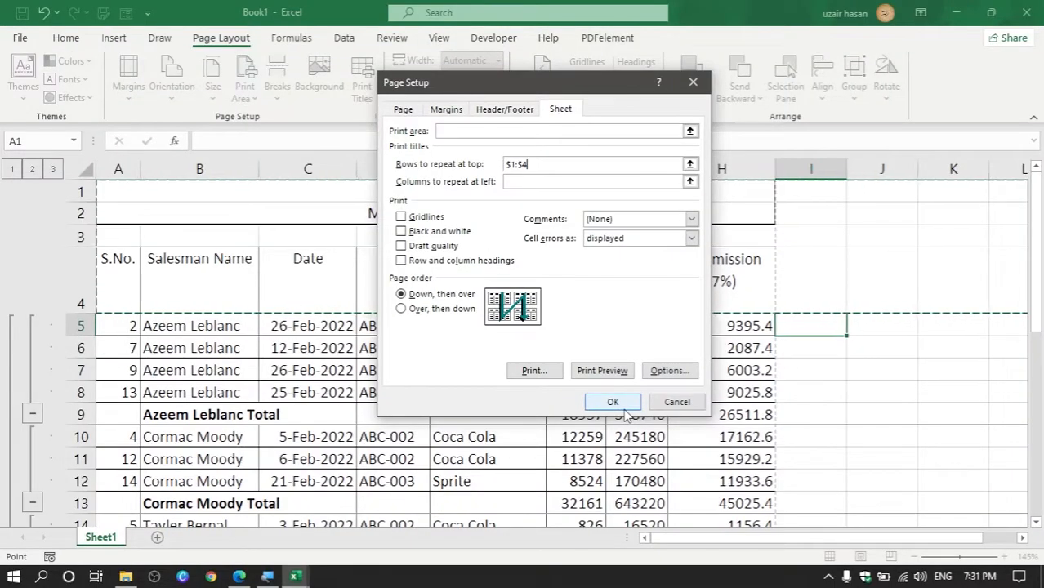
click(619, 401)
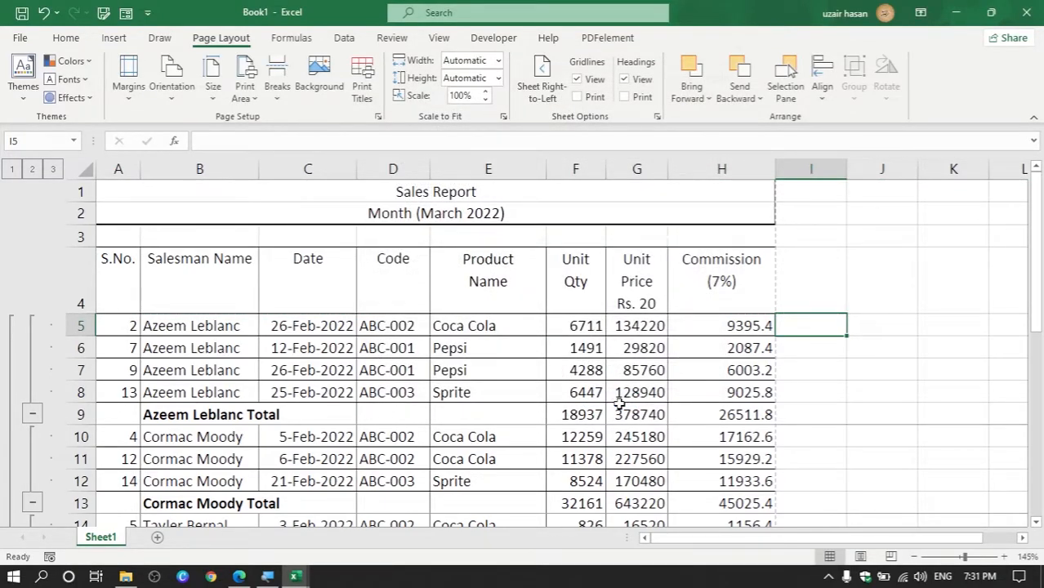
- Check the repeated headings on the salesmen's pages in the print preview and limit the print range to pages 4 to 4
key(ctrl+p)
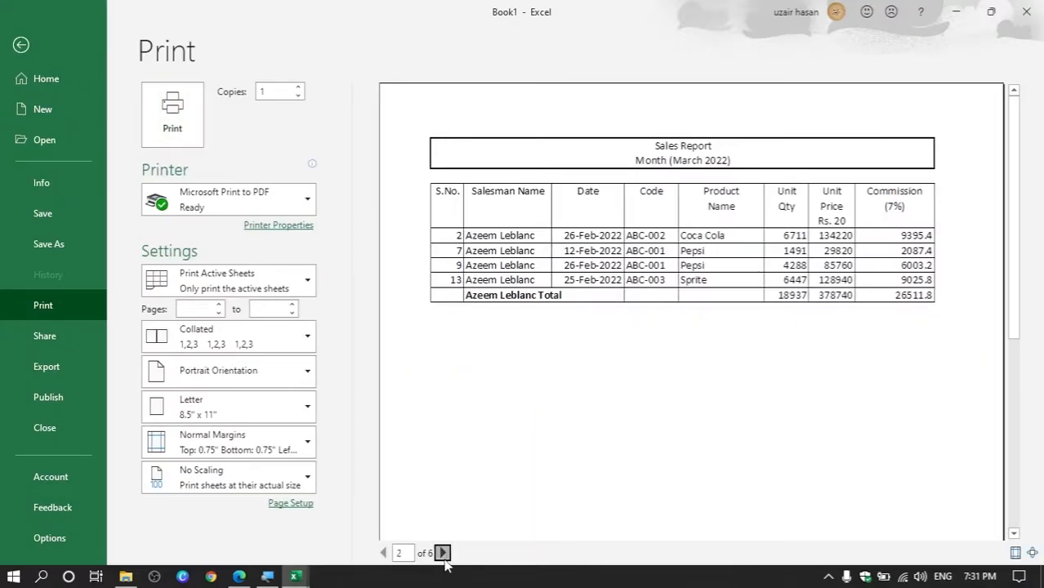
click(435, 583)
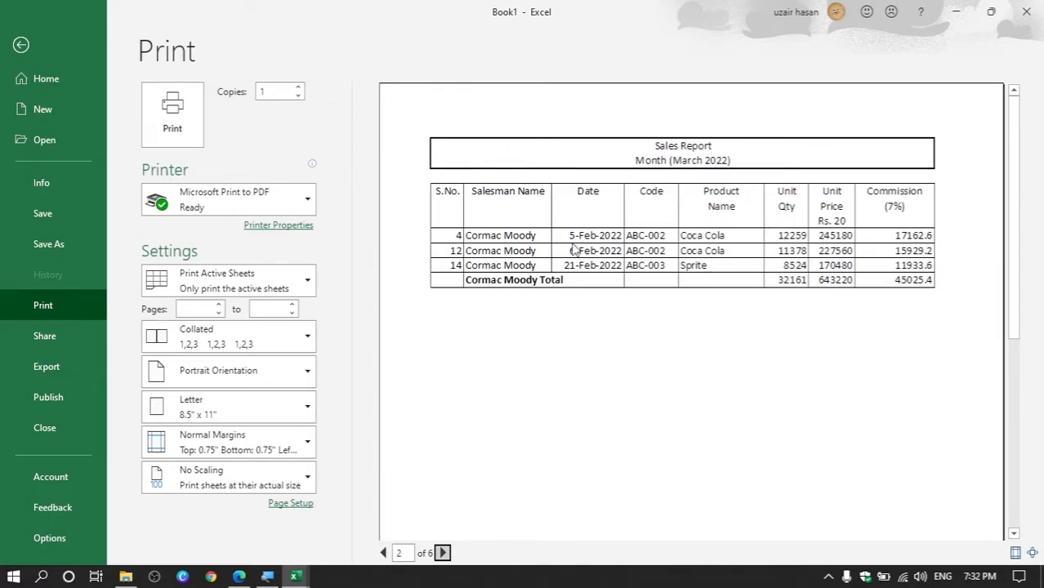
click(443, 553)
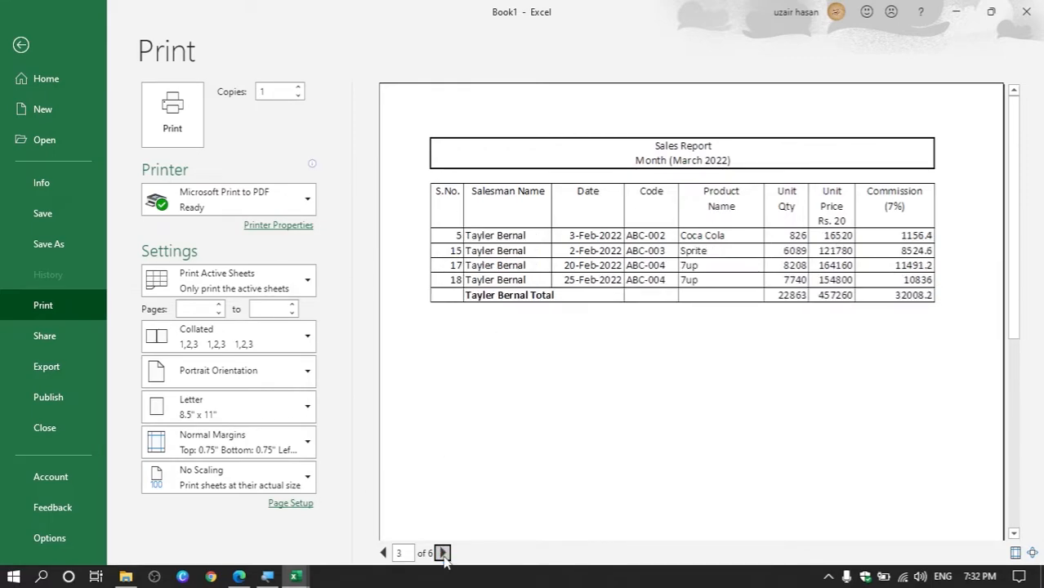
click(443, 552)
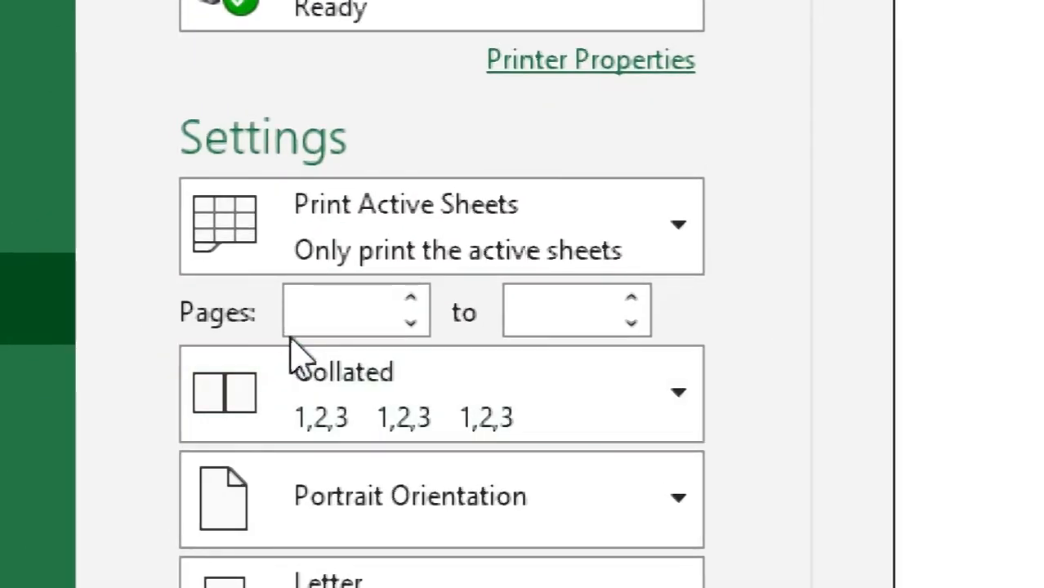
click(320, 315)
text(4)
click(569, 321)
text(4)
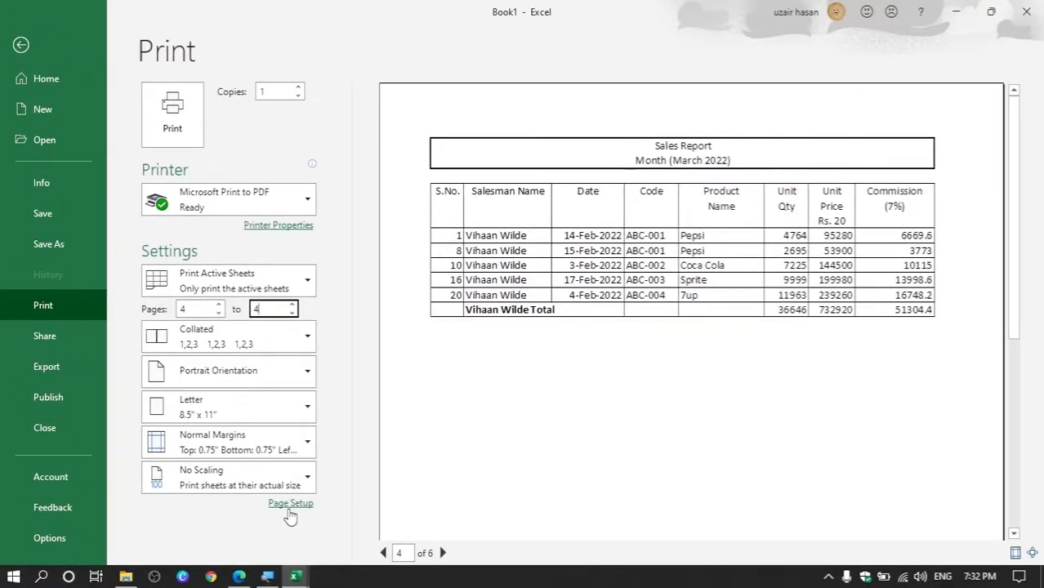
- Center the printed report horizontally on the page, check the preview and return to the worksheet
click(314, 489)
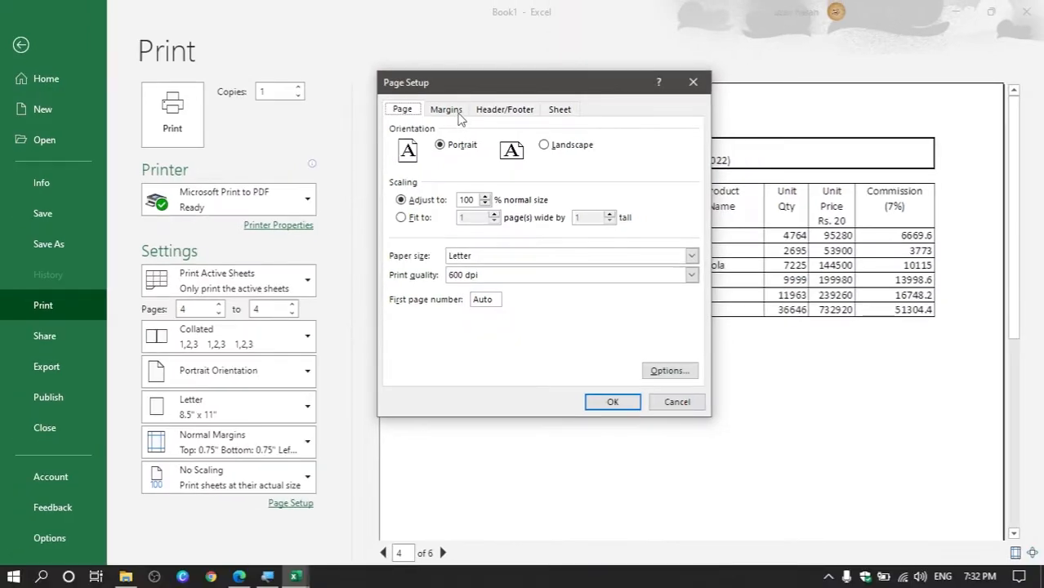
click(462, 114)
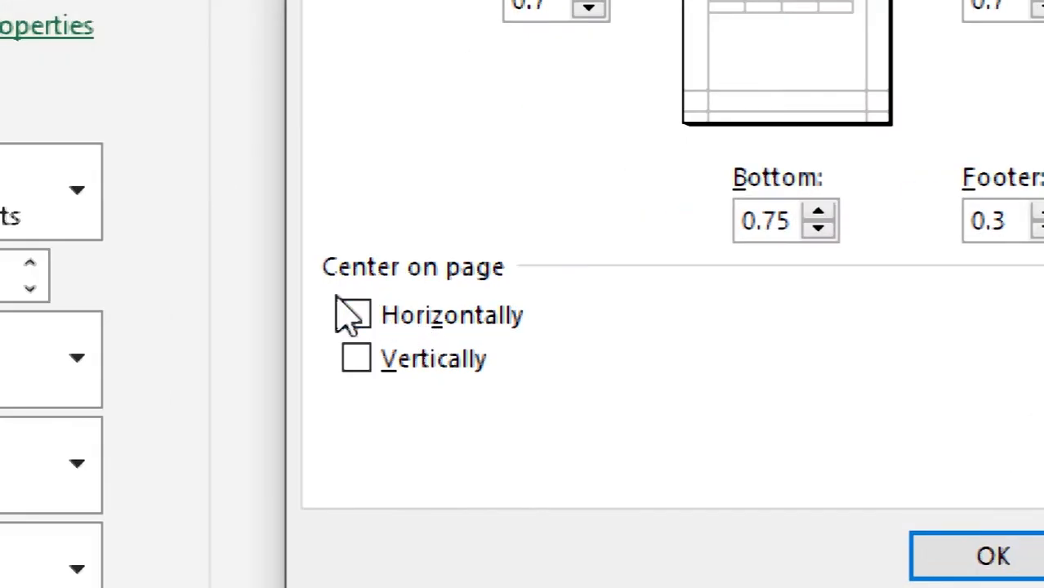
click(355, 312)
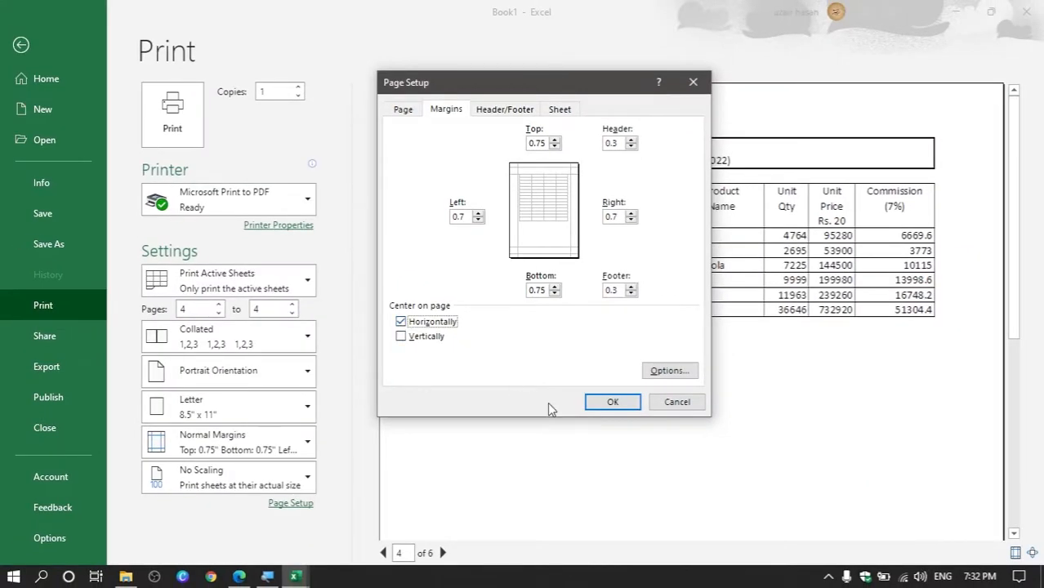
click(990, 555)
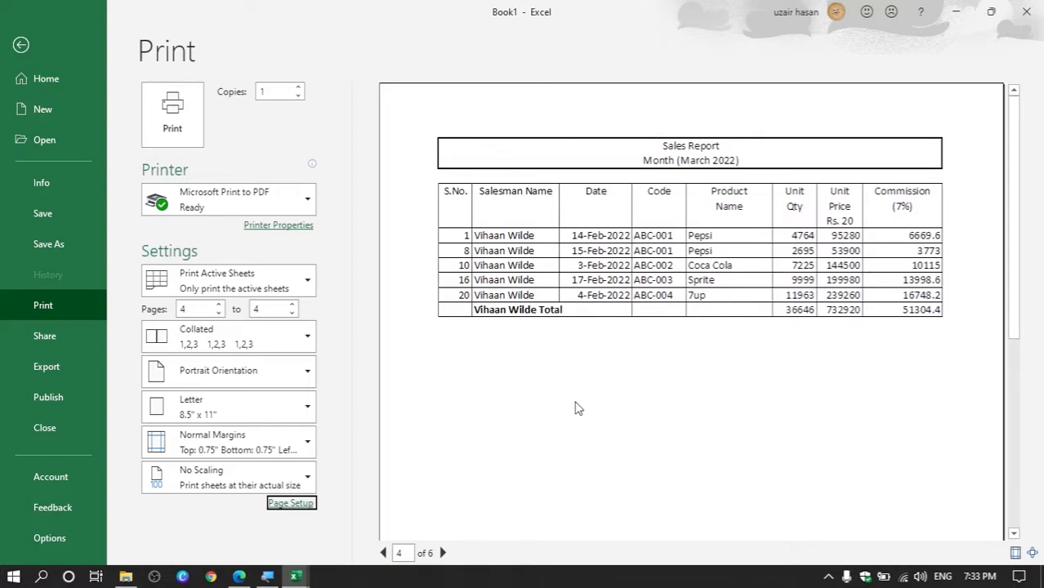
key(Escape)
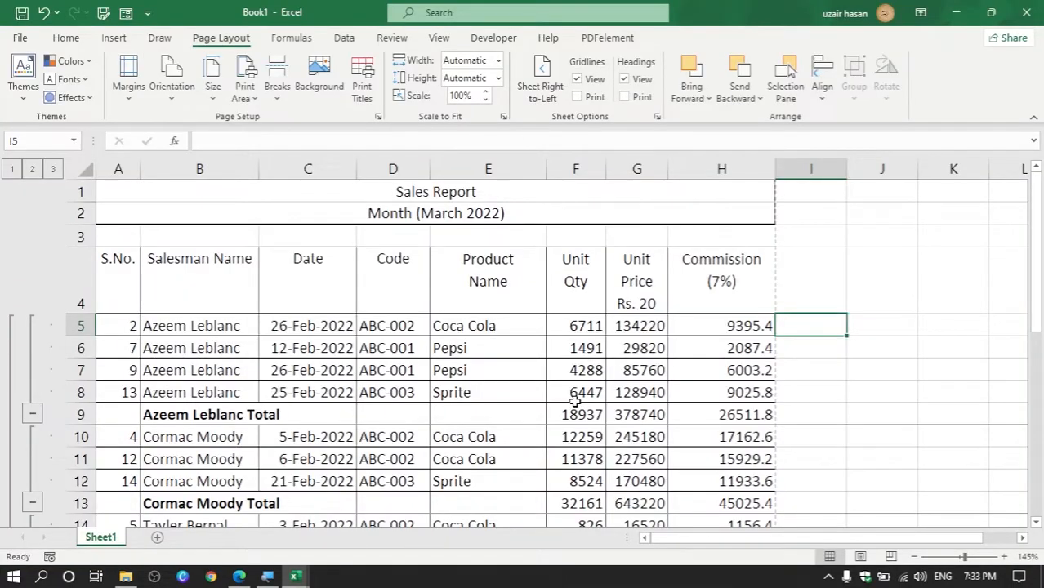